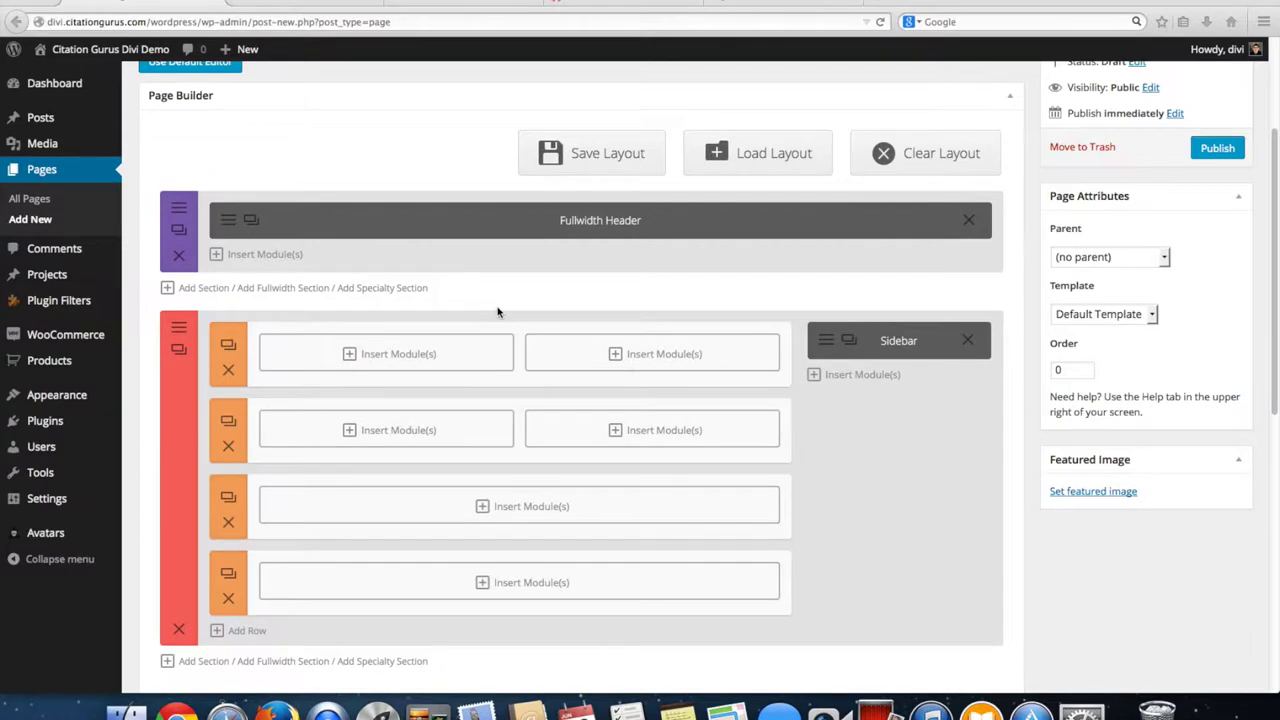
- Insert a Social Media Follow module into the first column of the specialty section's first row
scroll(497, 307, "up", 3)
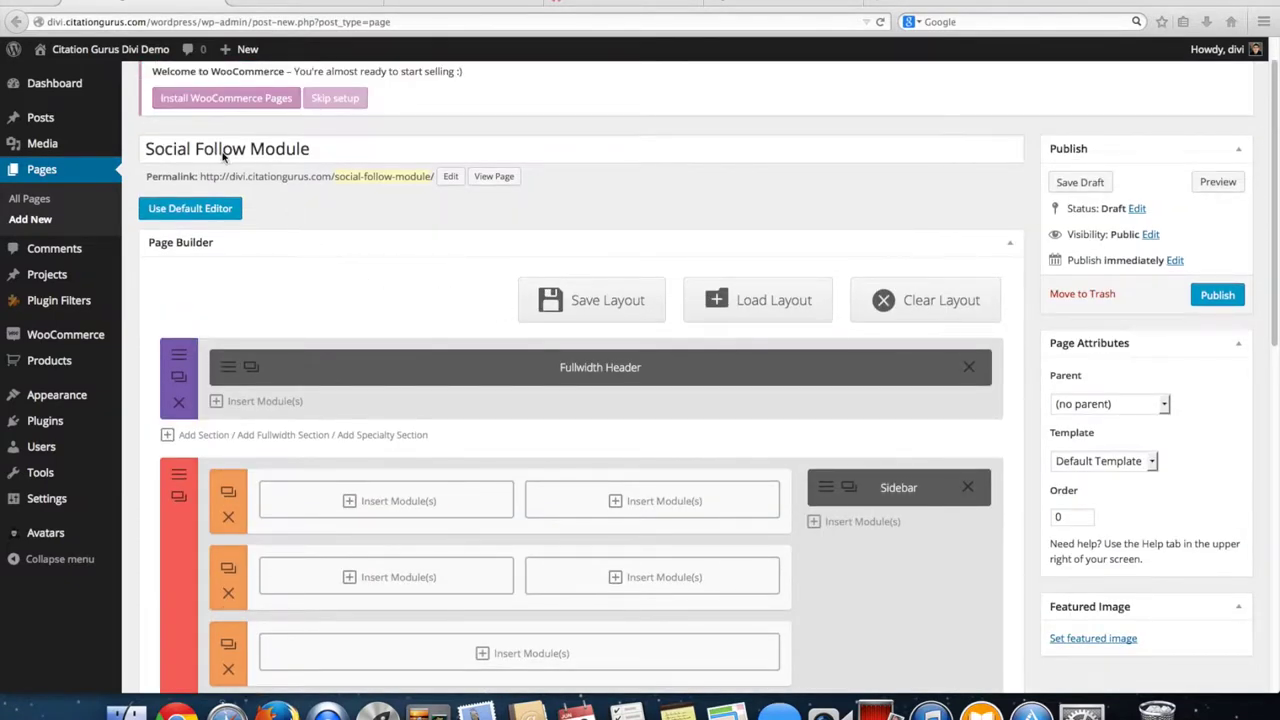
scroll(417, 313, "down", 2)
scroll(417, 313, "down", 1)
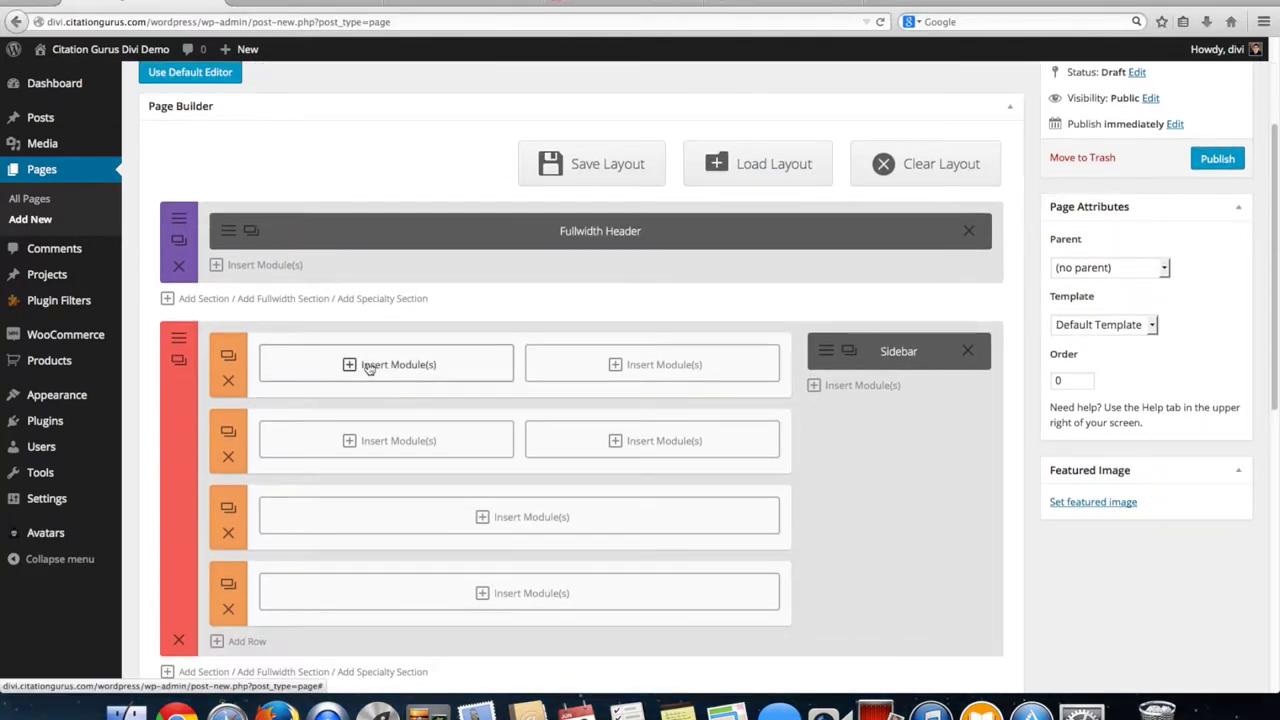
left_click(388, 366)
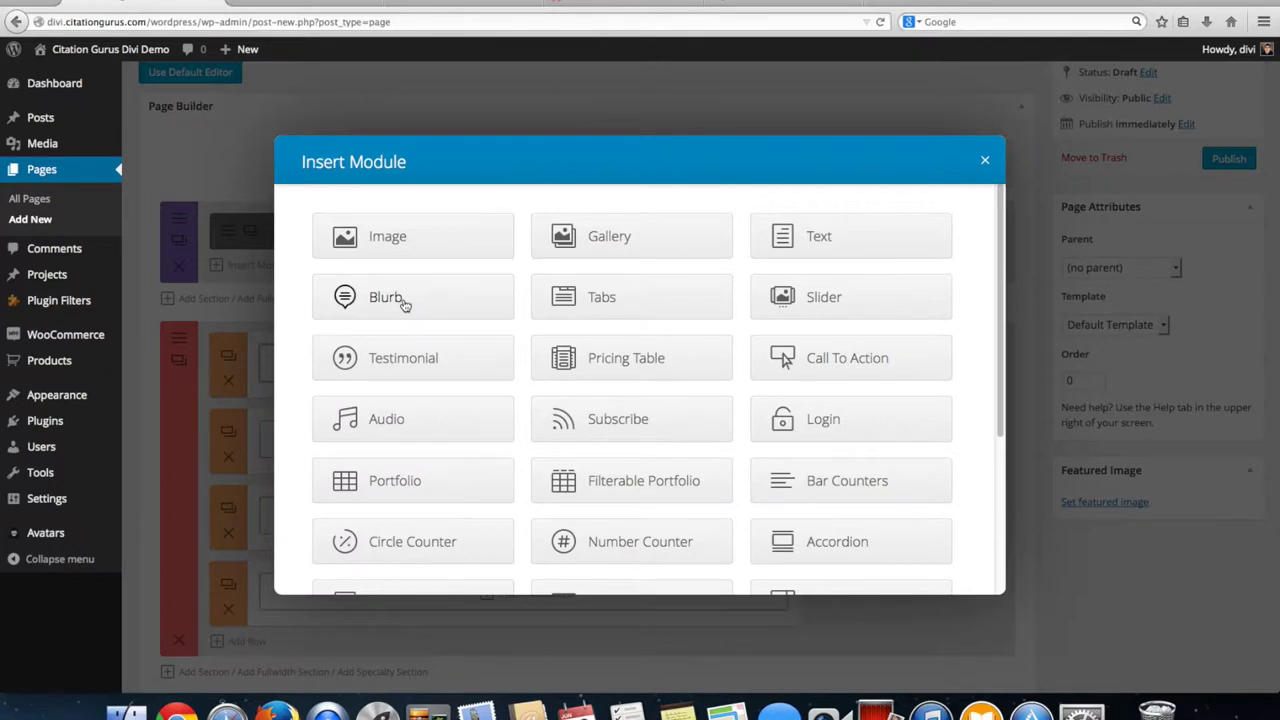
scroll(404, 305, "down", 1)
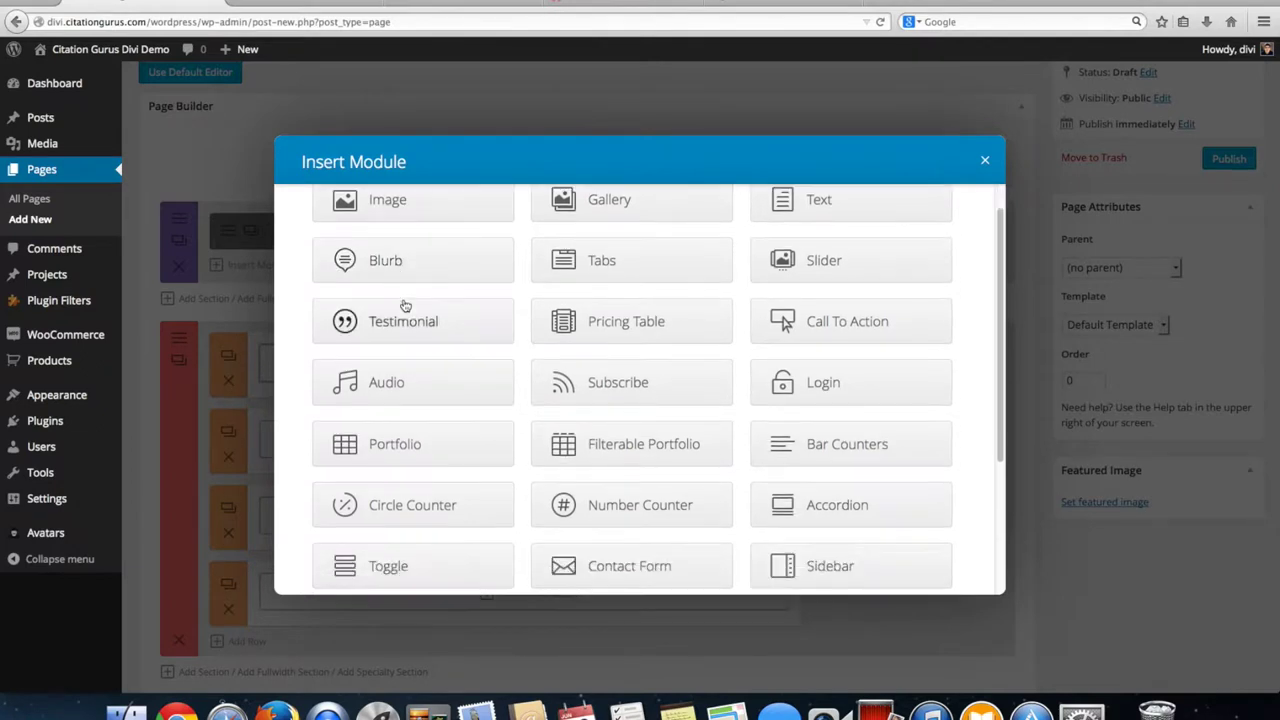
scroll(429, 340, "down", 2)
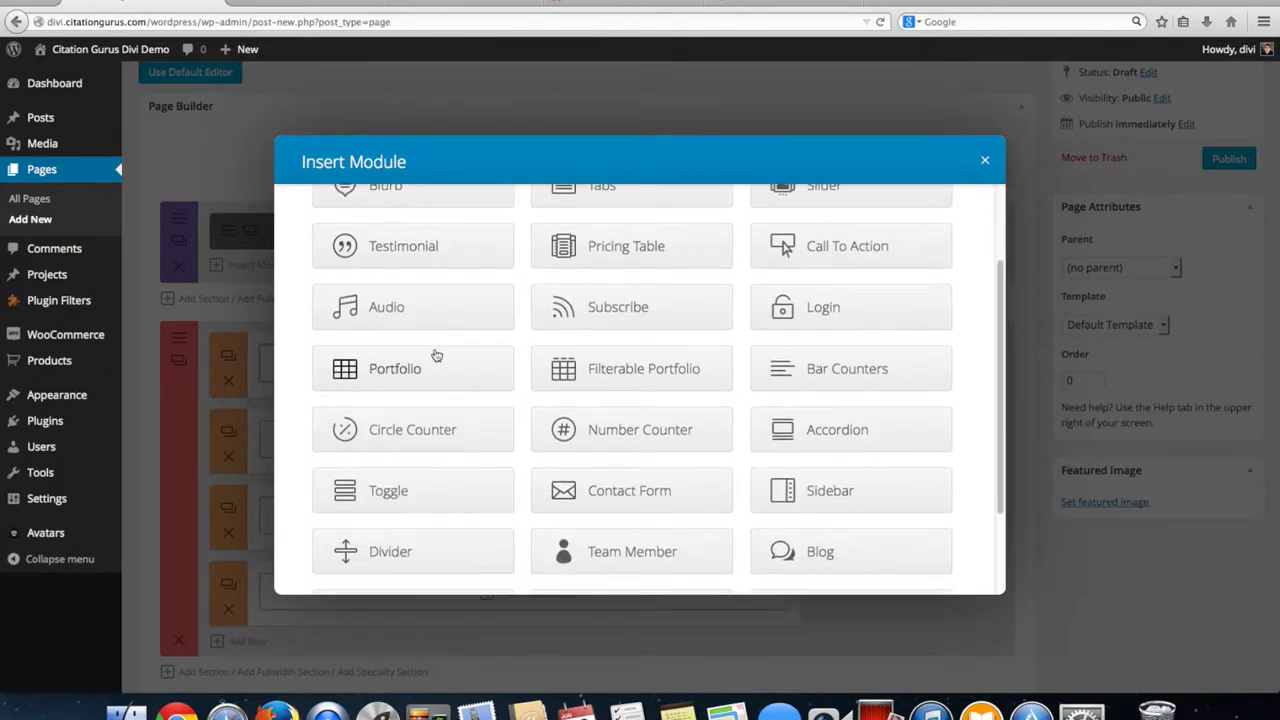
scroll(434, 355, "down", 2)
scroll(438, 350, "down", 1)
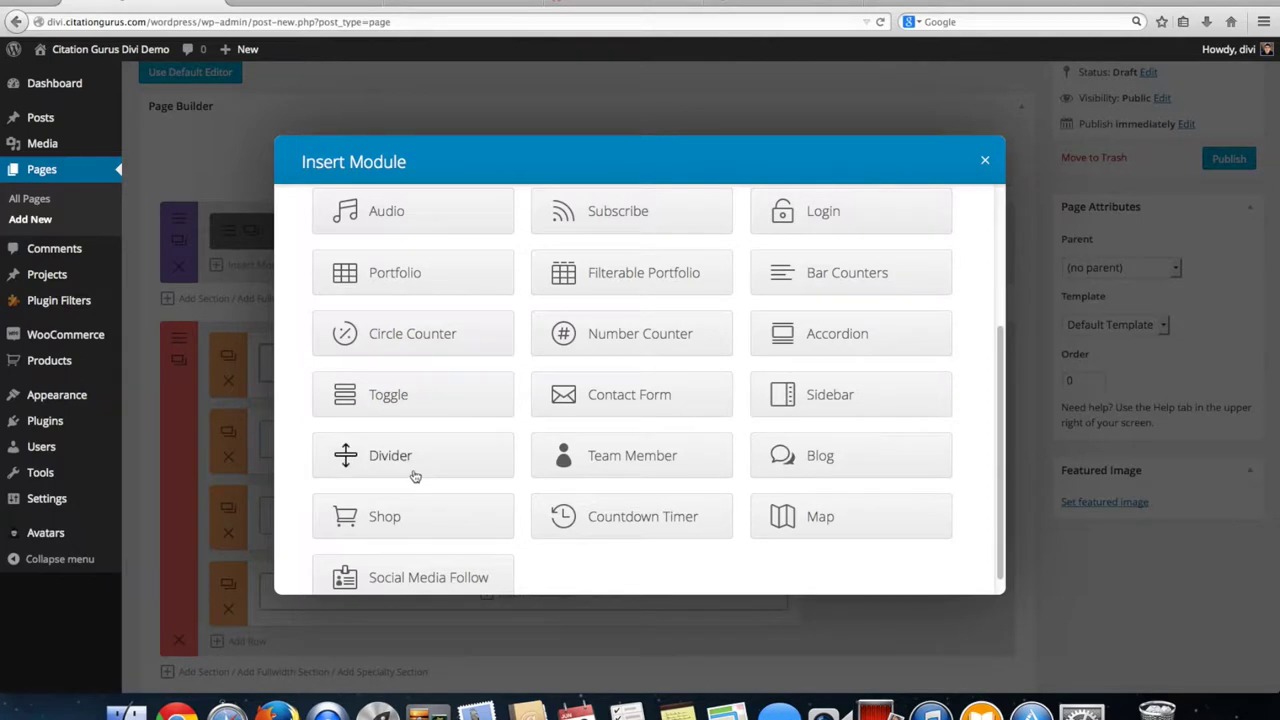
scroll(594, 476, "down", 1)
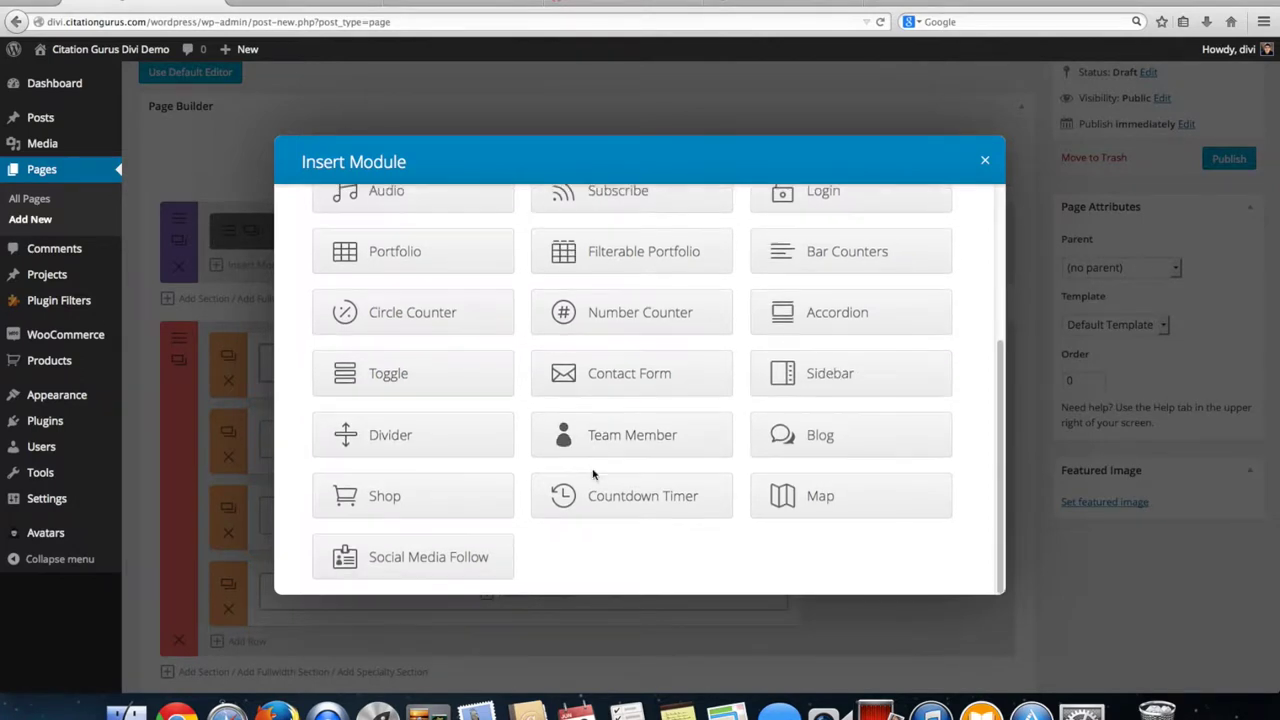
left_click(453, 563)
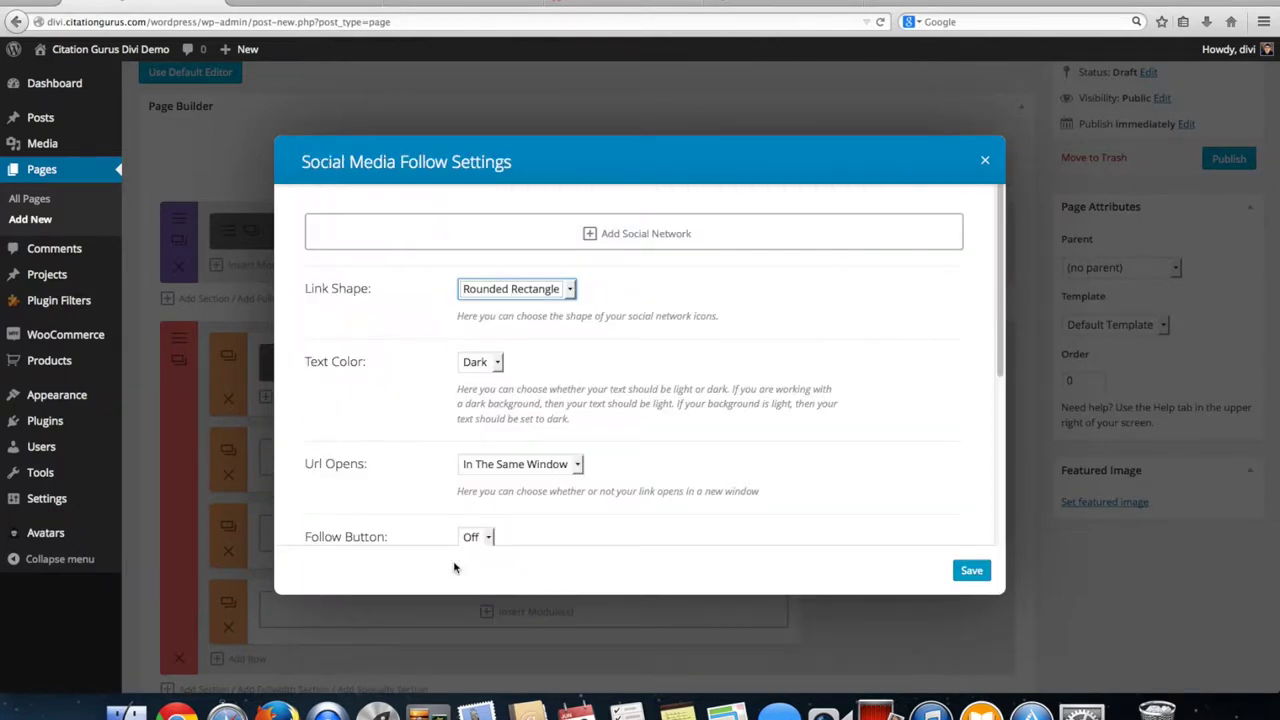
- Set the module's link shape to Circle and have its URLs open In The New Tab
left_click(512, 292)
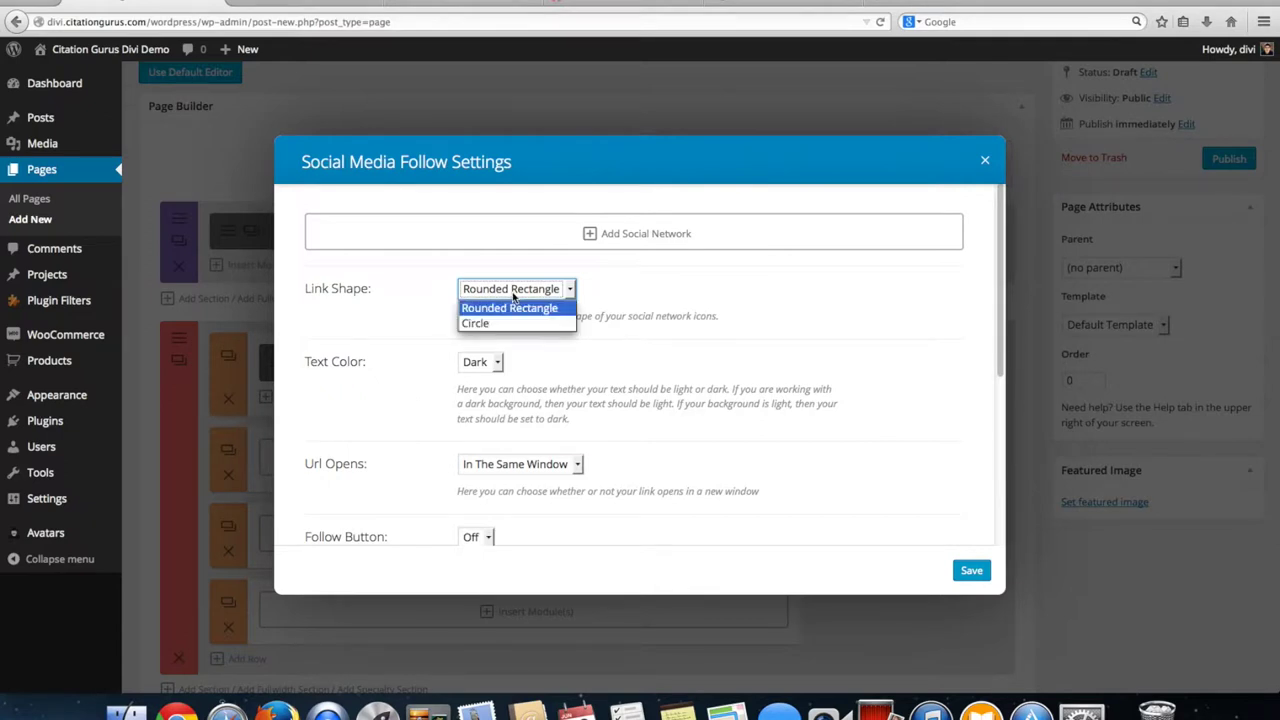
left_click(510, 324)
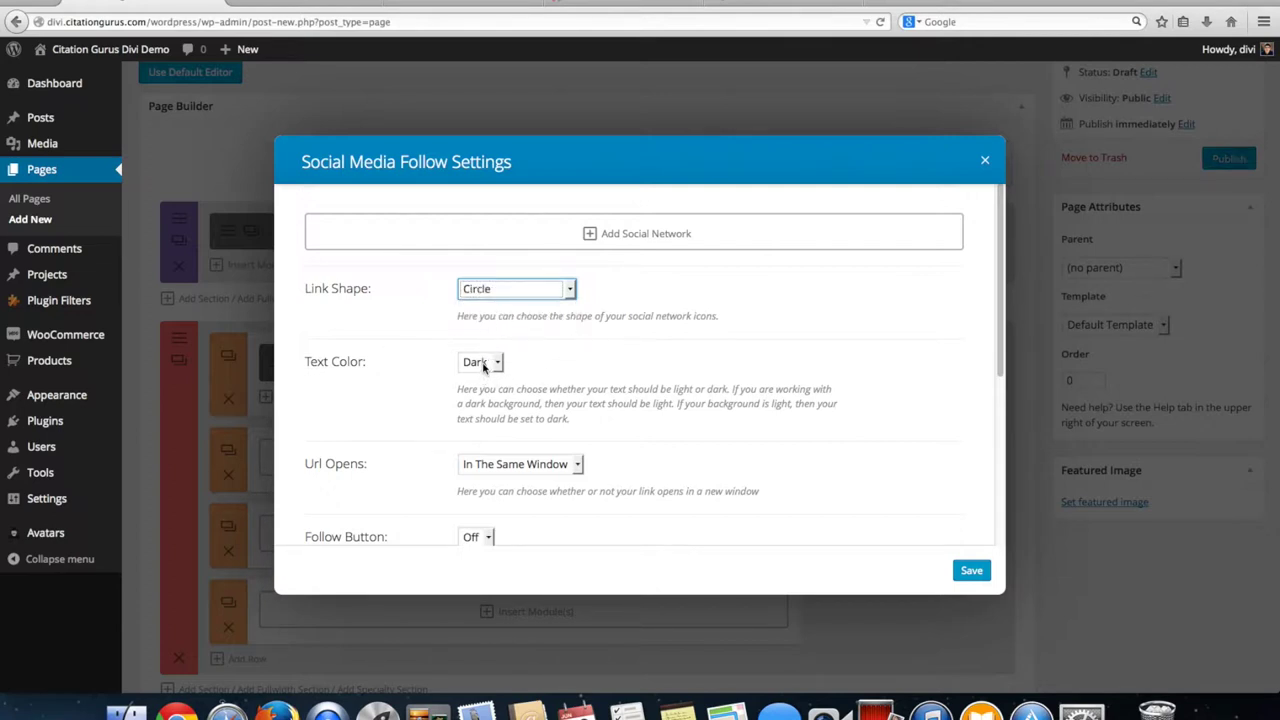
scroll(520, 390, "down", 2)
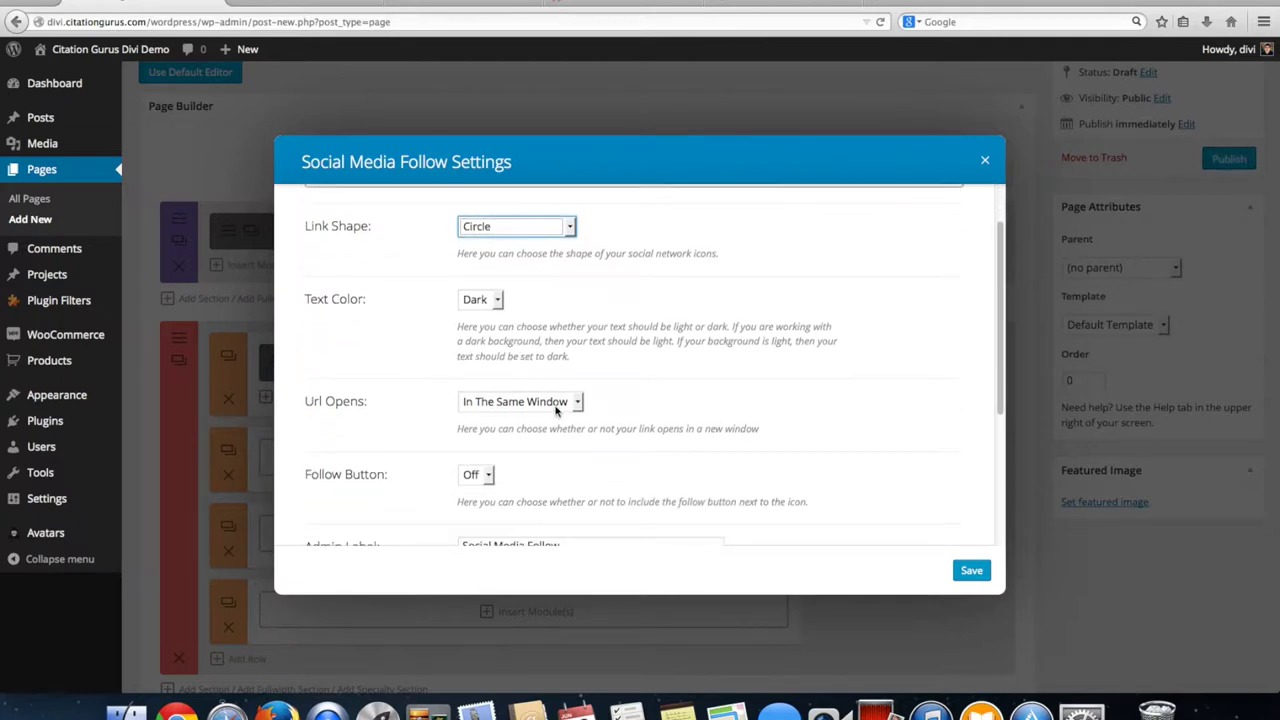
left_click(555, 410)
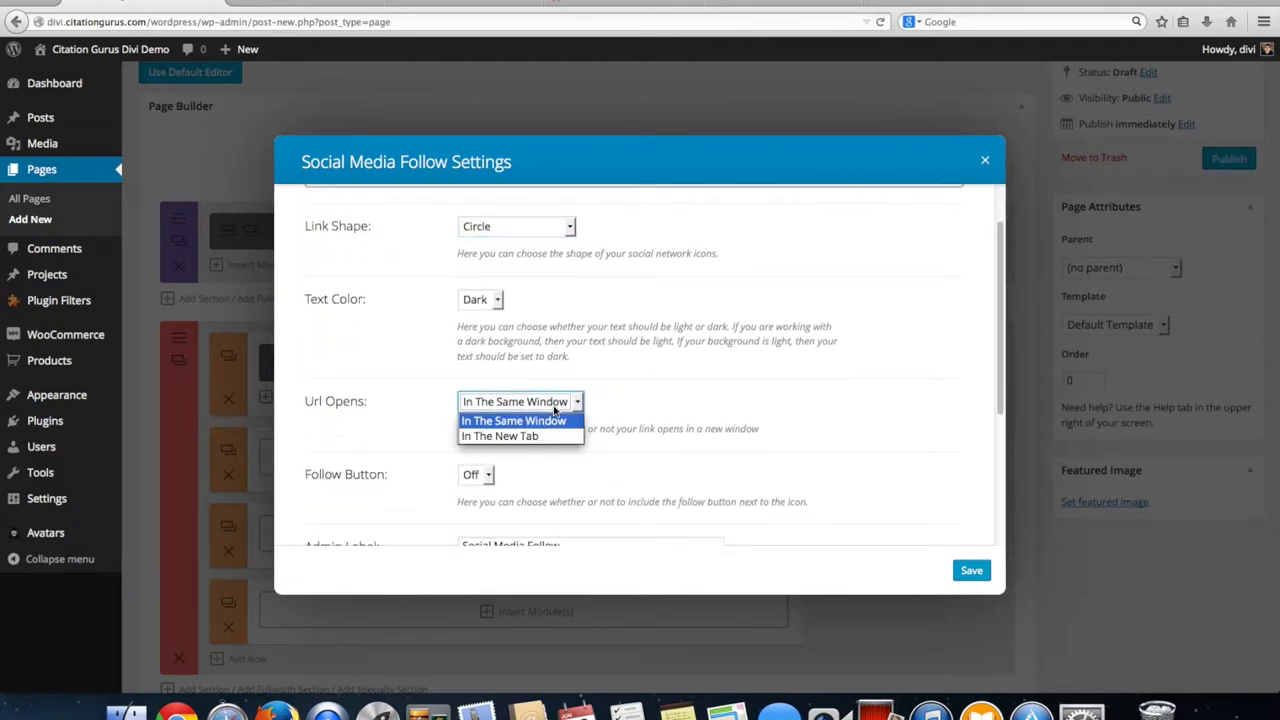
left_click(682, 412)
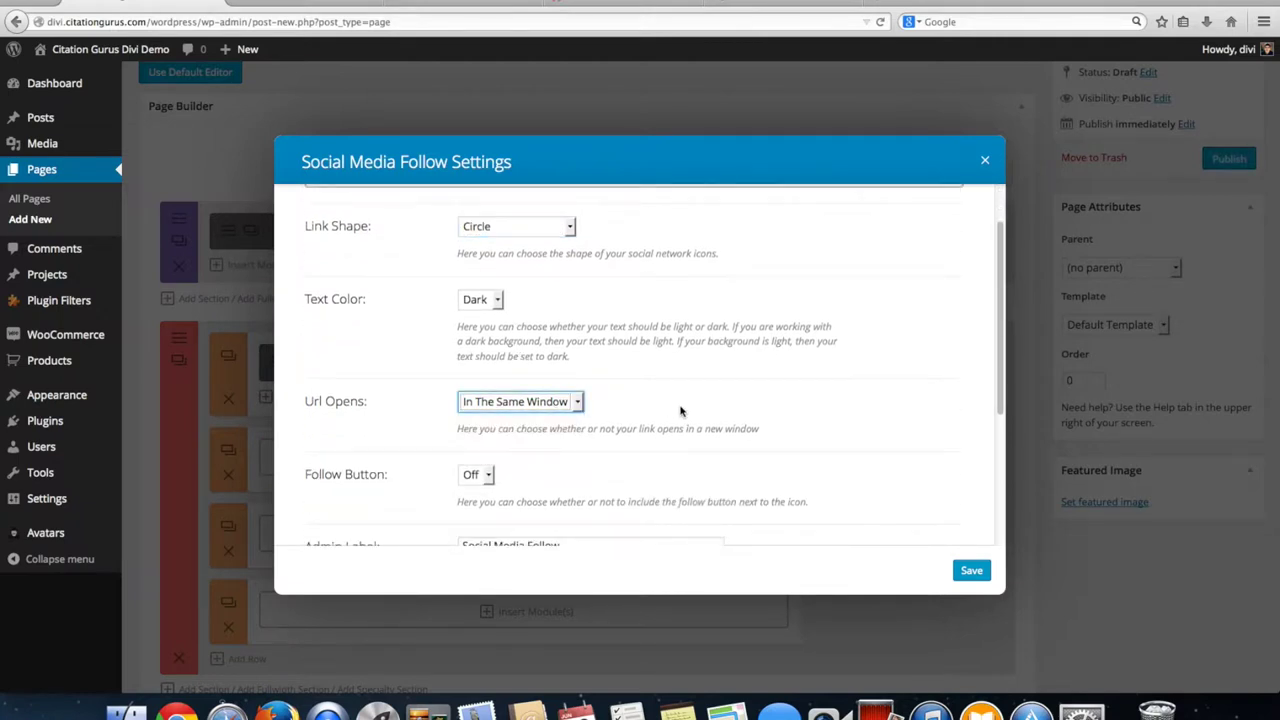
left_click(548, 410)
left_click(541, 436)
scroll(526, 443, "down", 2)
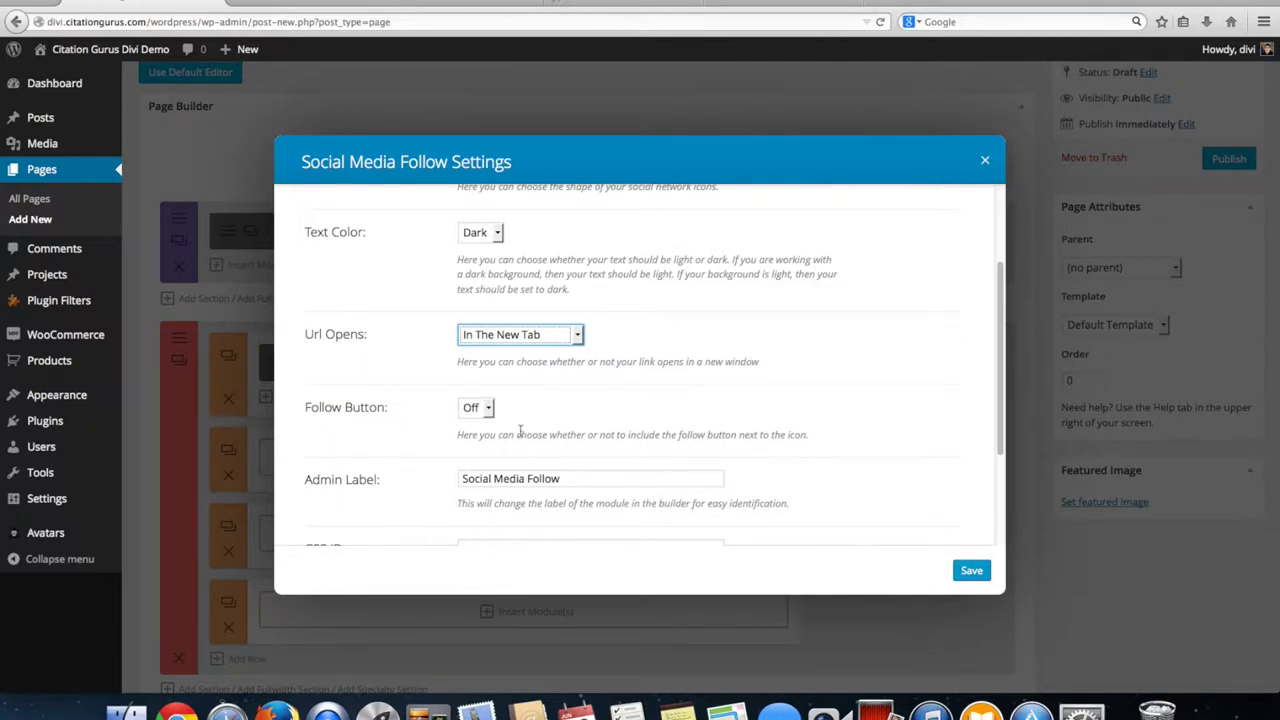
scroll(477, 412, "down", 2)
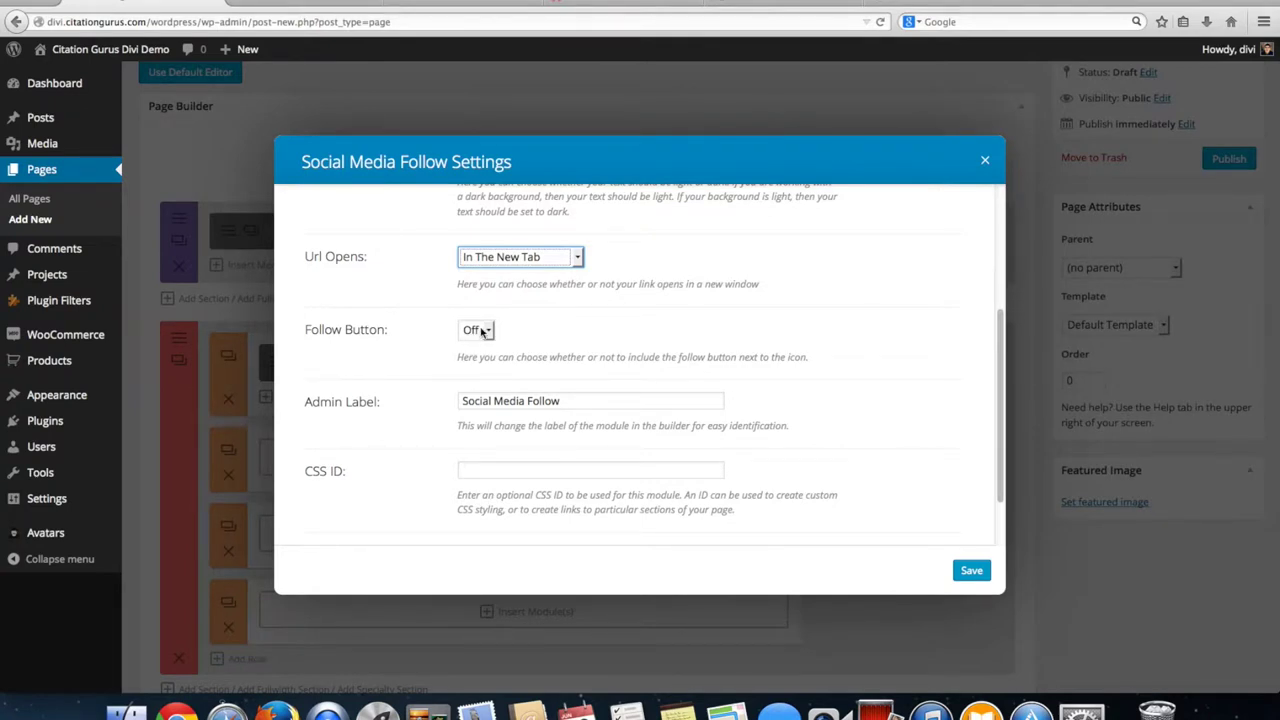
scroll(560, 360, "down", 2)
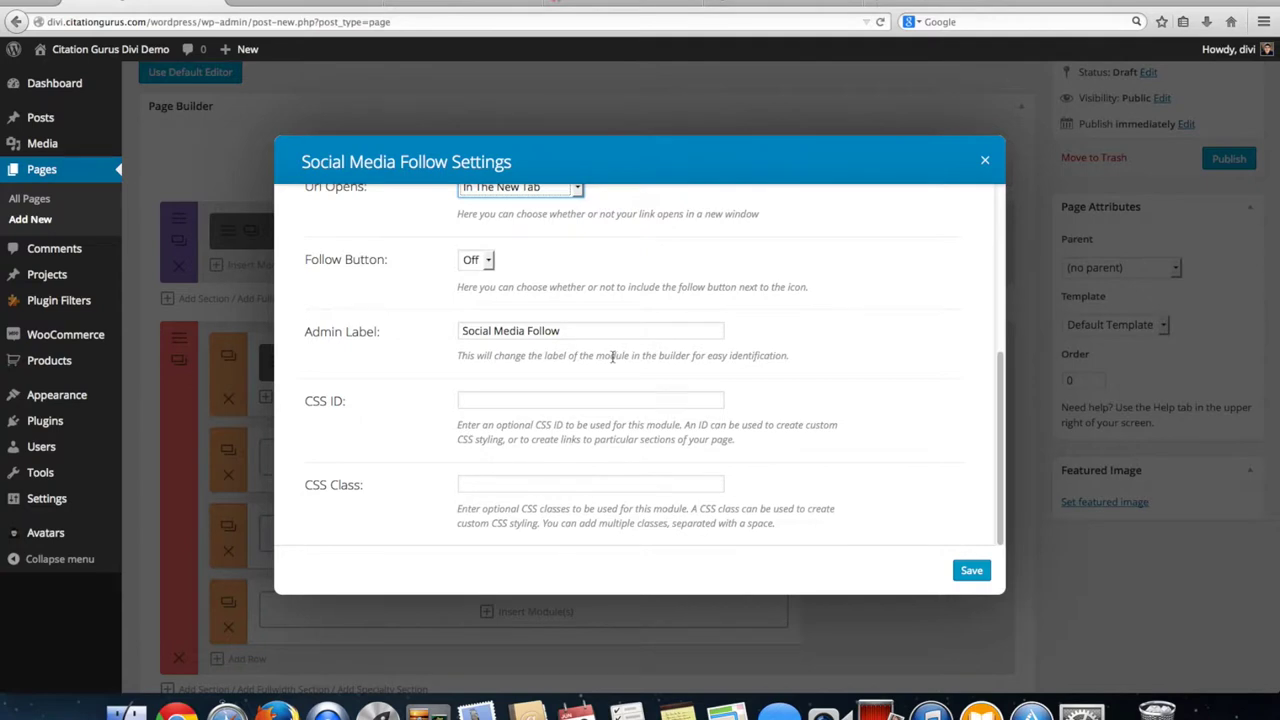
- Add a facebook network with teal icon color #50cec6 and # as its account URL, and save it
scroll(791, 446, "up", 5)
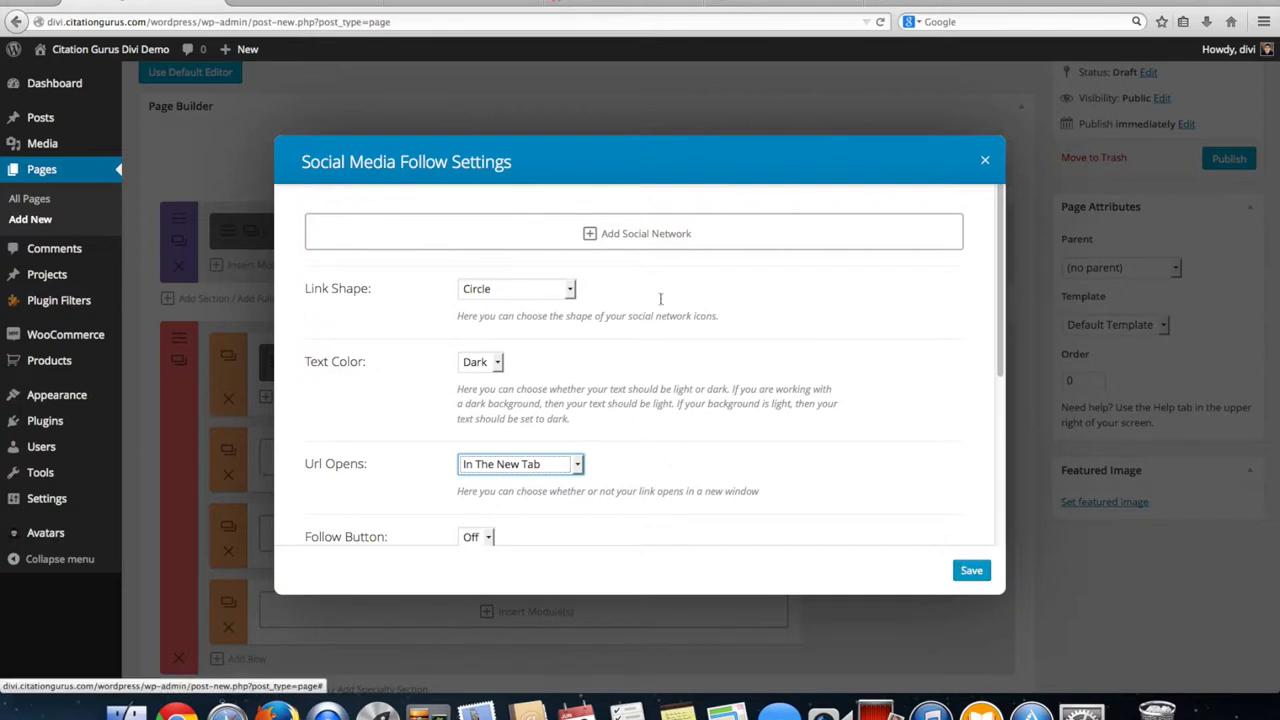
left_click(624, 239)
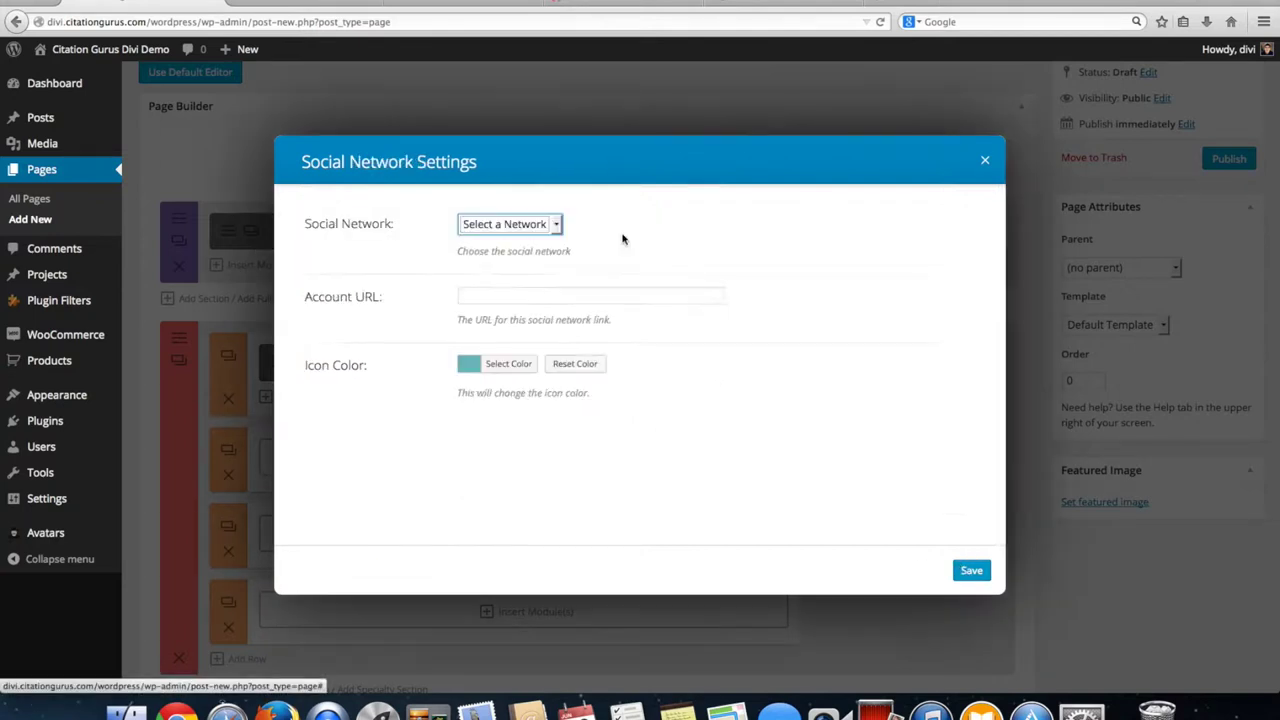
left_click(520, 226)
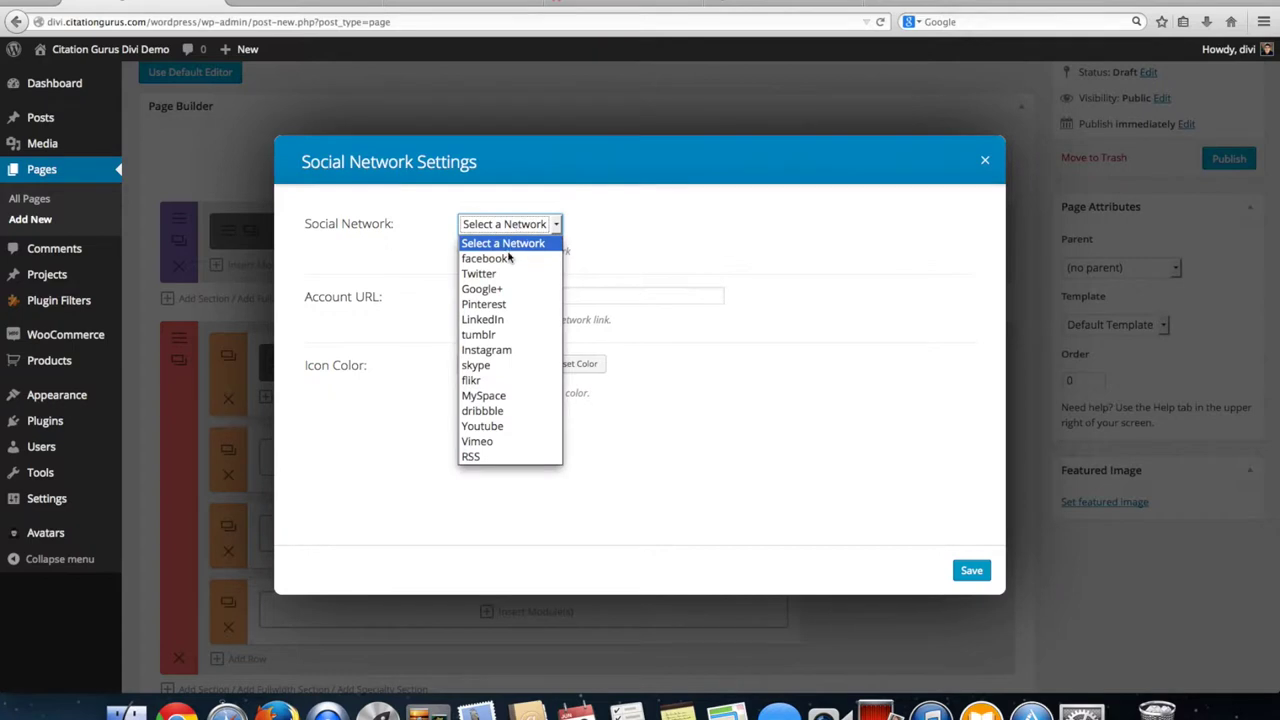
left_click(510, 261)
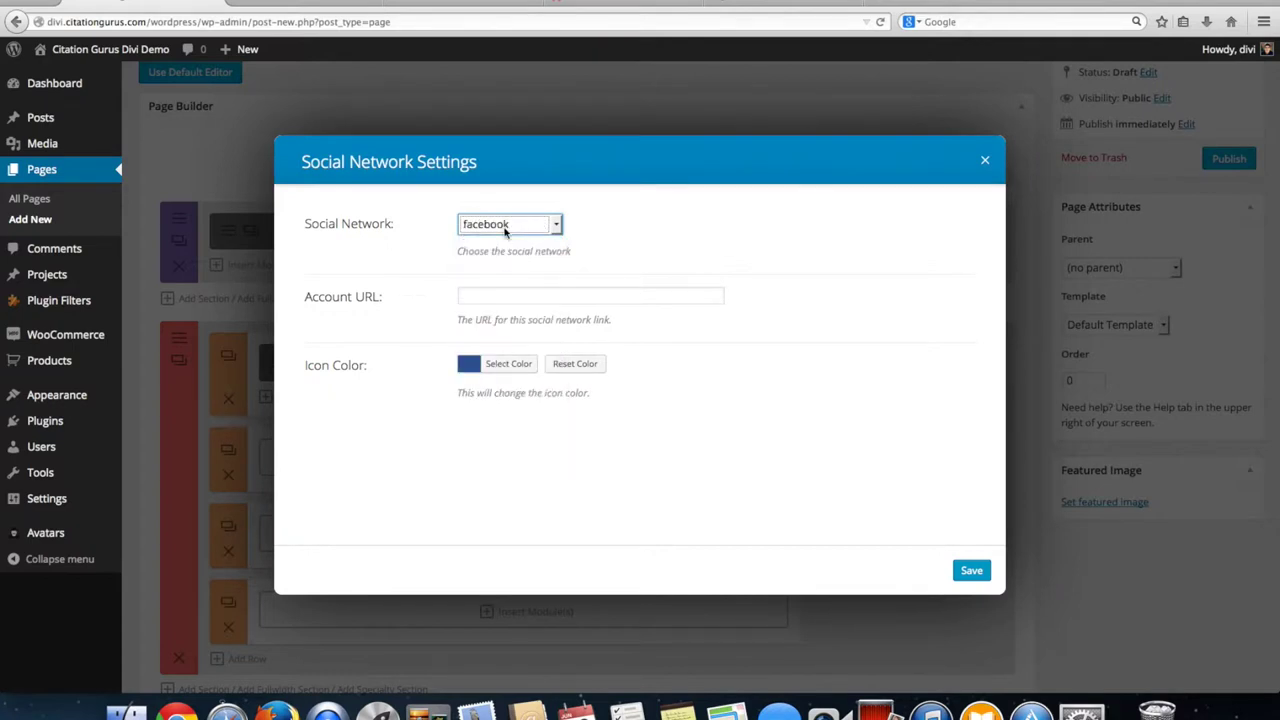
left_click(512, 370)
left_click_drag(551, 447, 534, 417)
scroll(683, 490, "down", 1)
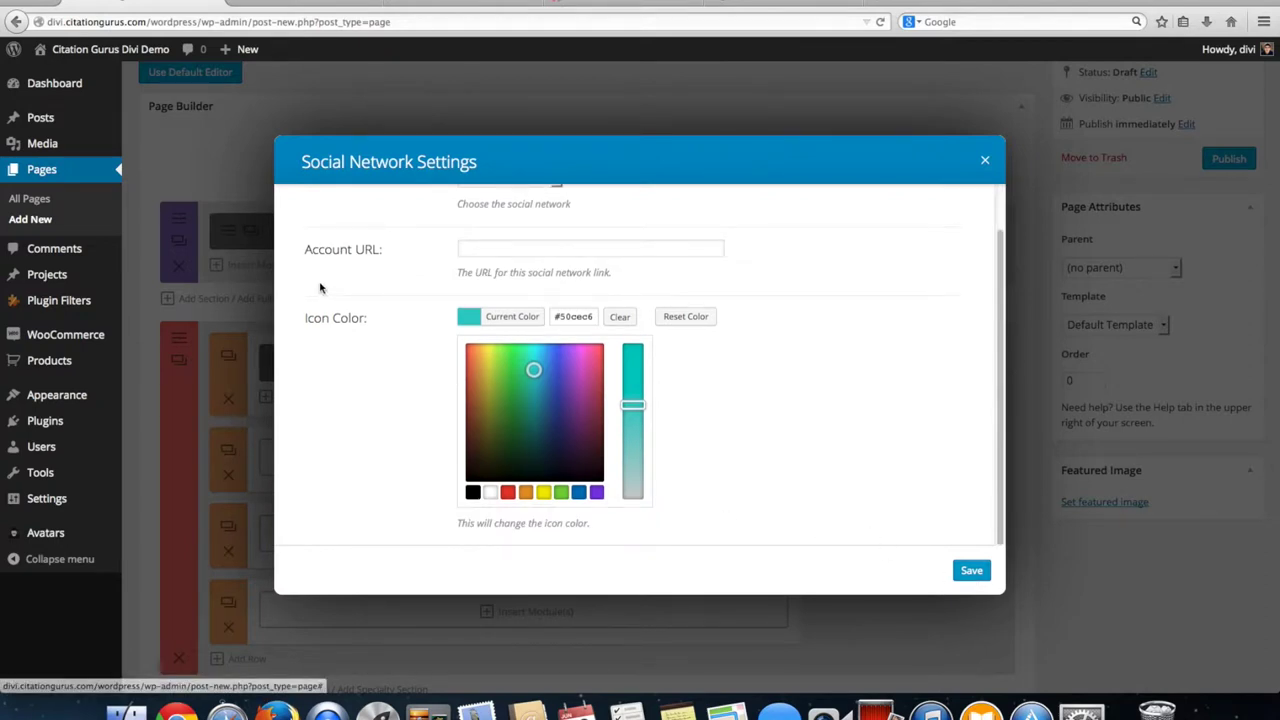
left_click(500, 249)
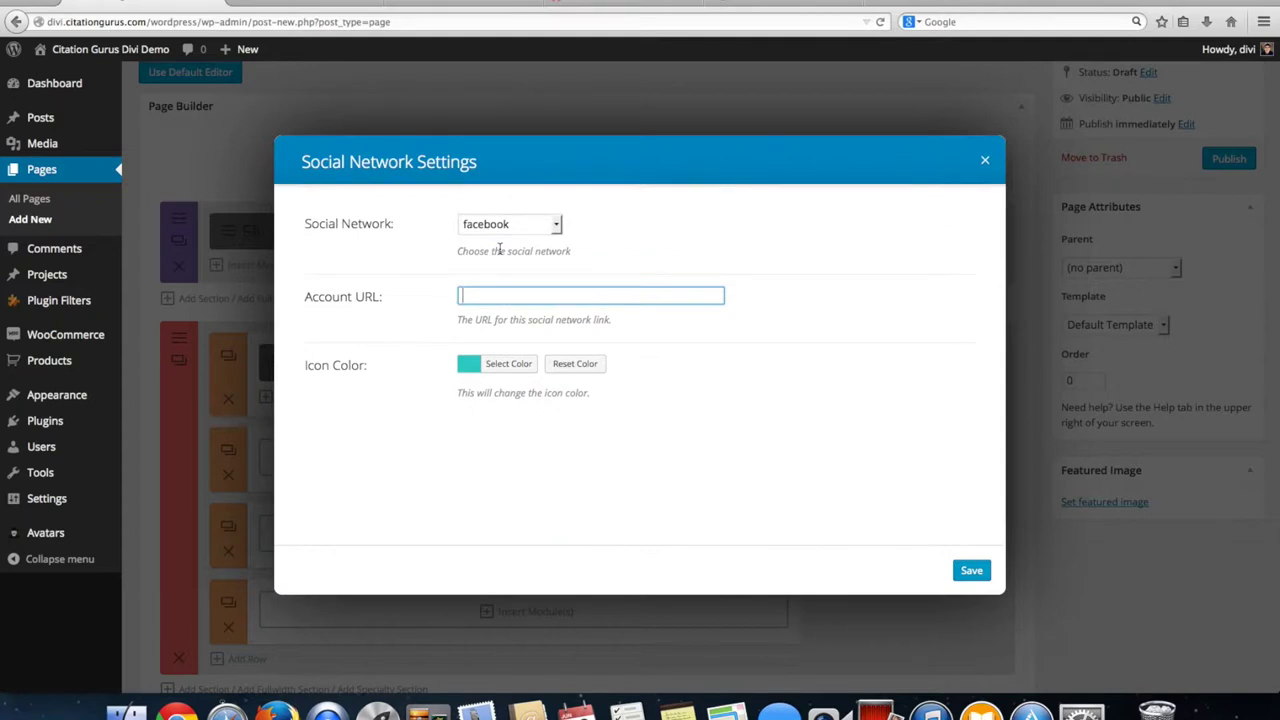
type("#")
left_click(971, 571)
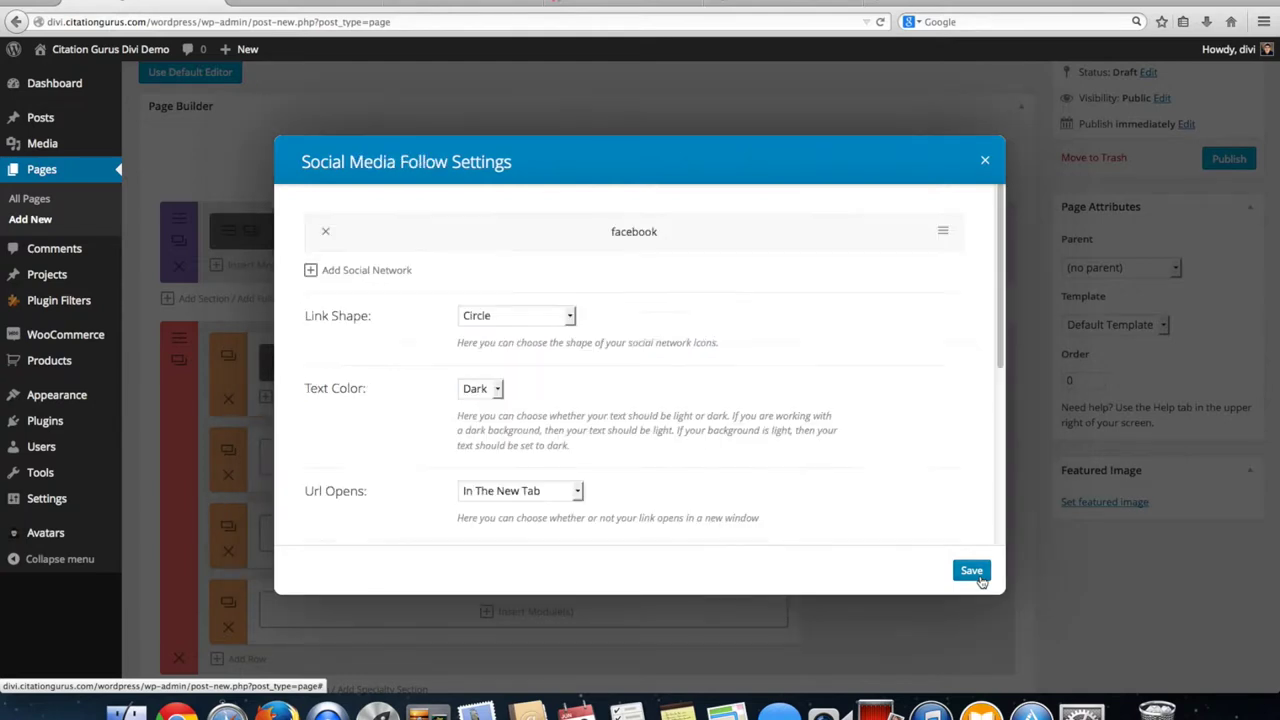
- Add a Twitter network with # as its account URL and teal icon color #00cec0, and save it
left_click(362, 272)
left_click(493, 224)
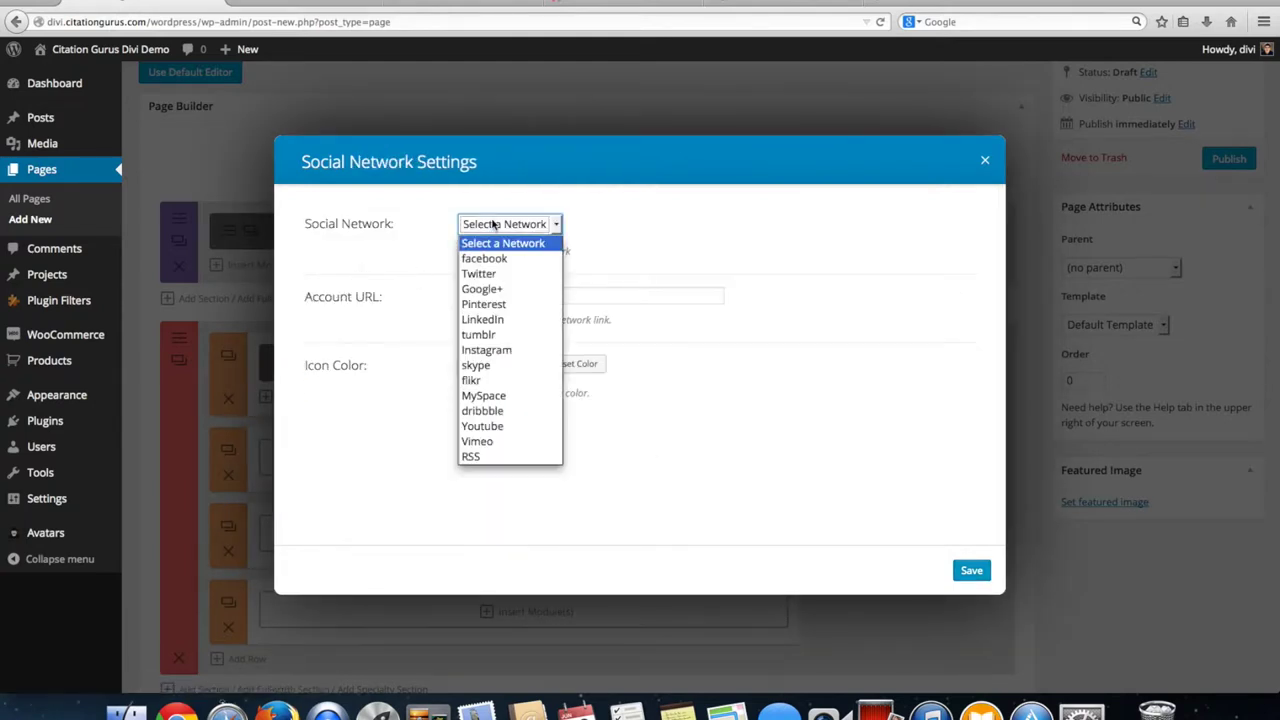
left_click(484, 273)
left_click(501, 296)
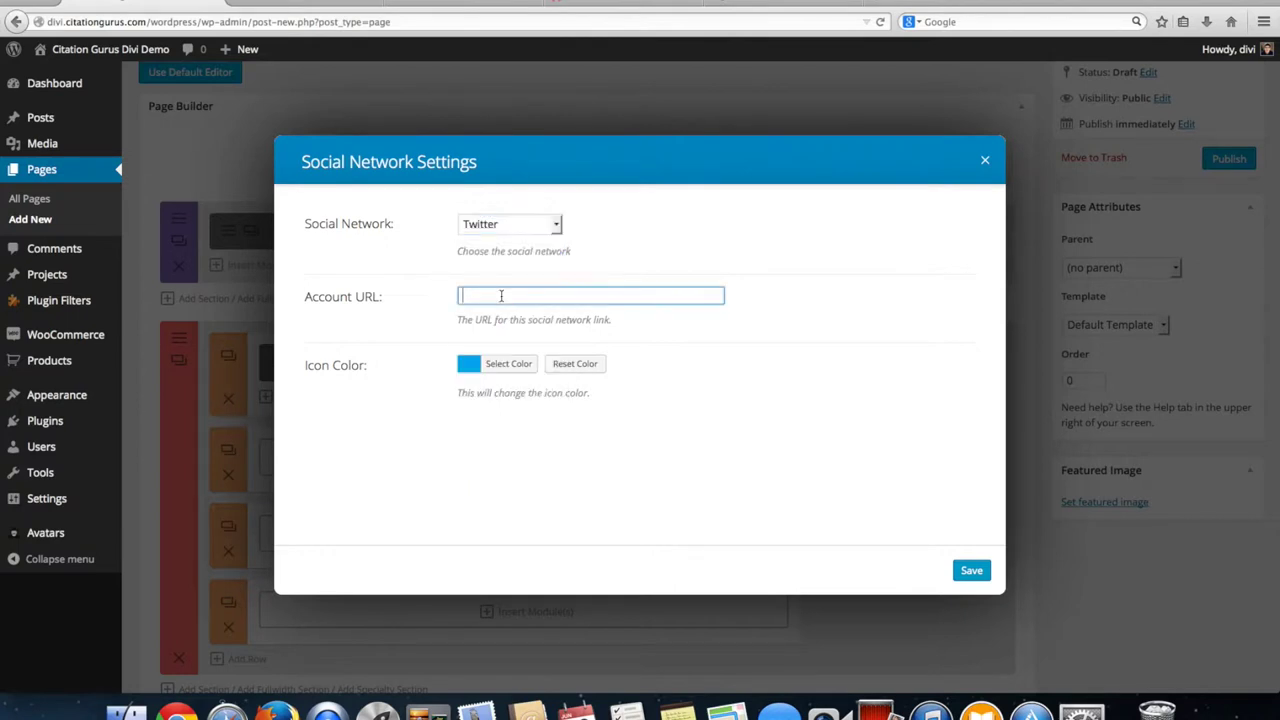
type("#")
left_click(505, 364)
left_click_drag(541, 401, 534, 418)
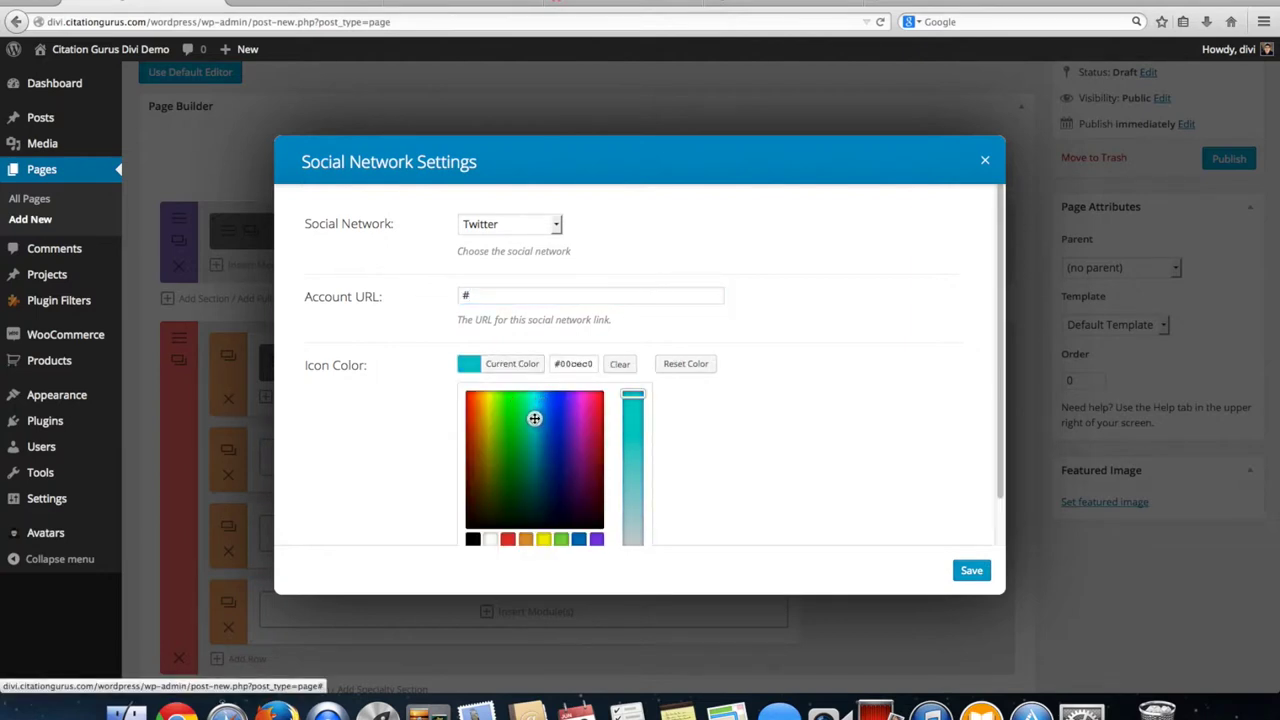
left_click(968, 571)
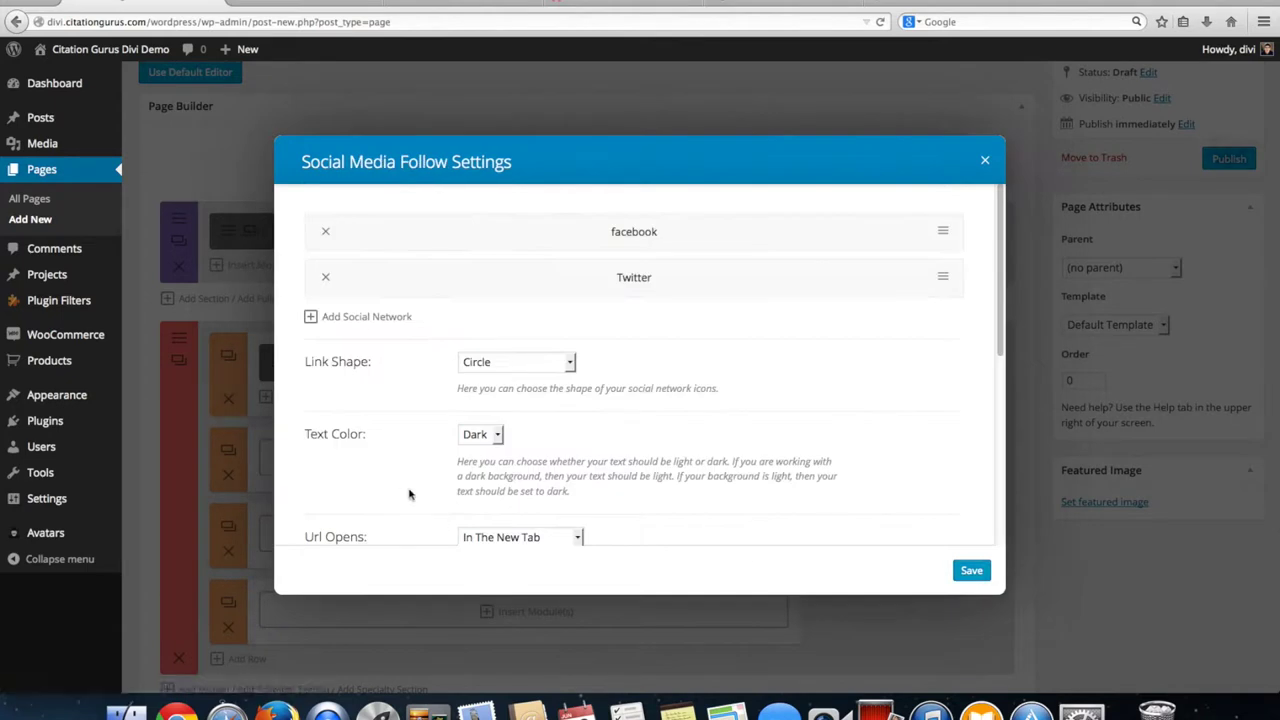
- Add a Google+ network with # as its account URL and save it
left_click(352, 317)
left_click(516, 226)
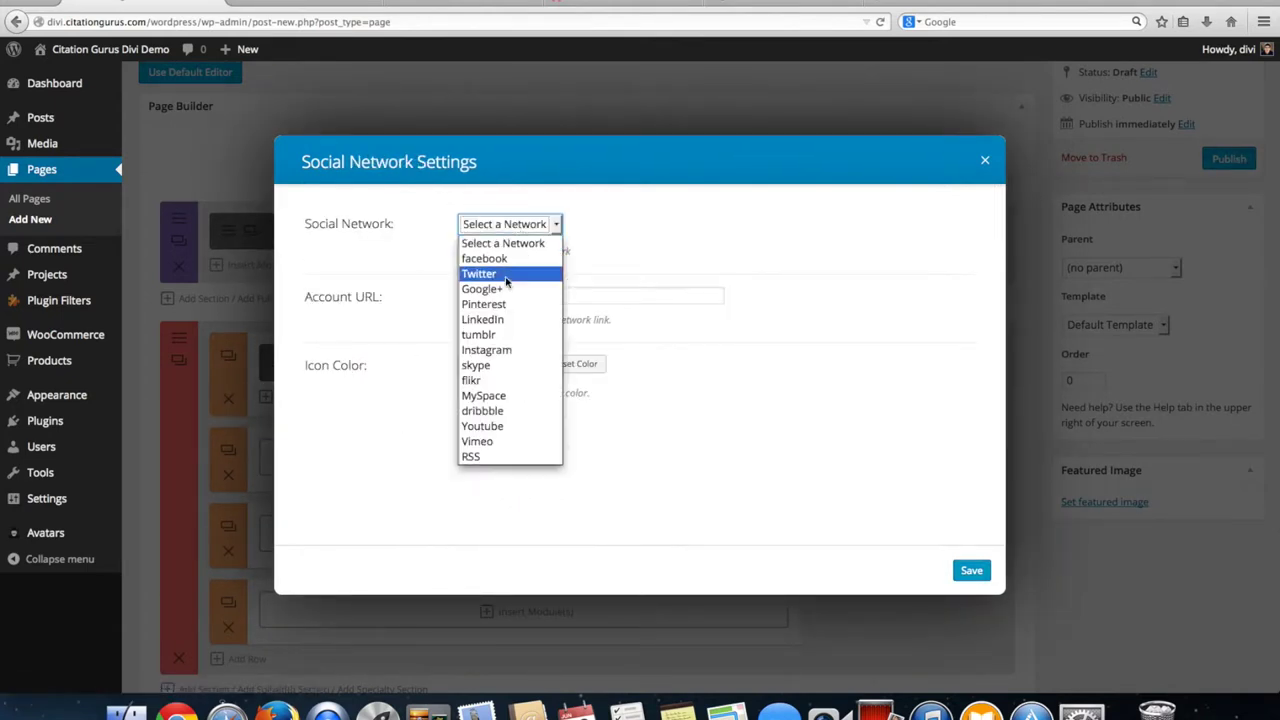
left_click(507, 287)
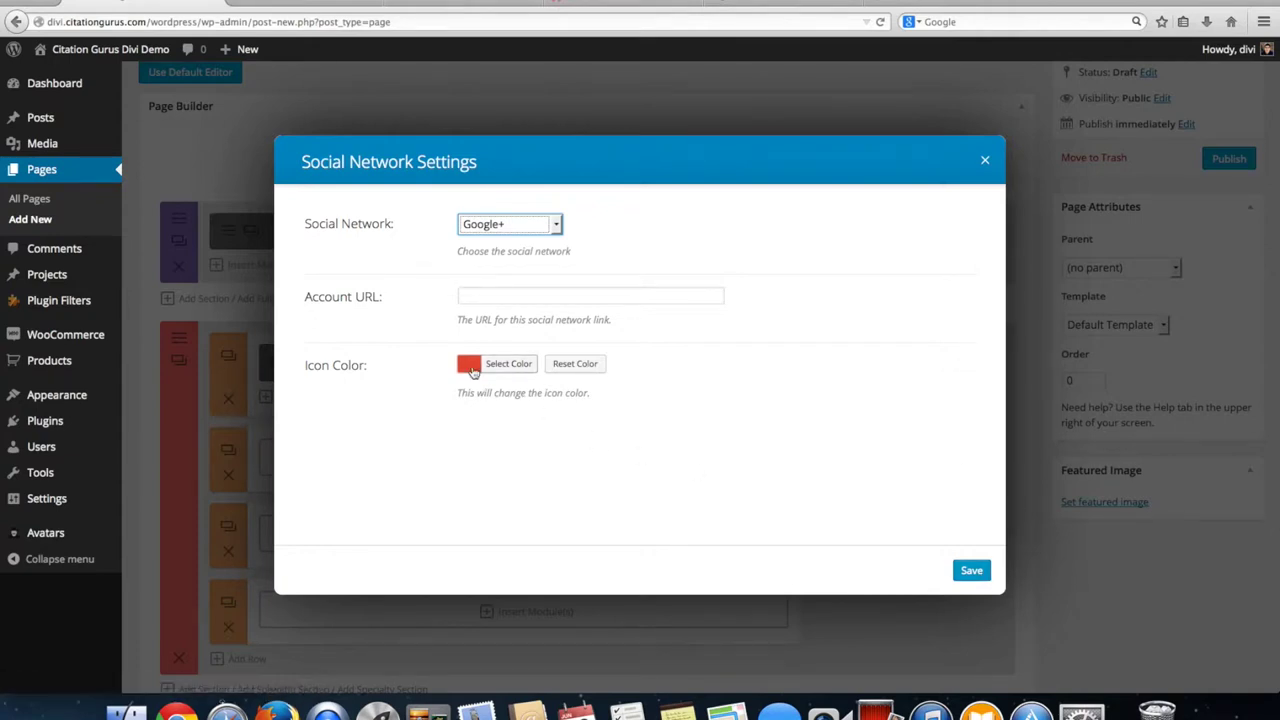
left_click(477, 298)
type("#")
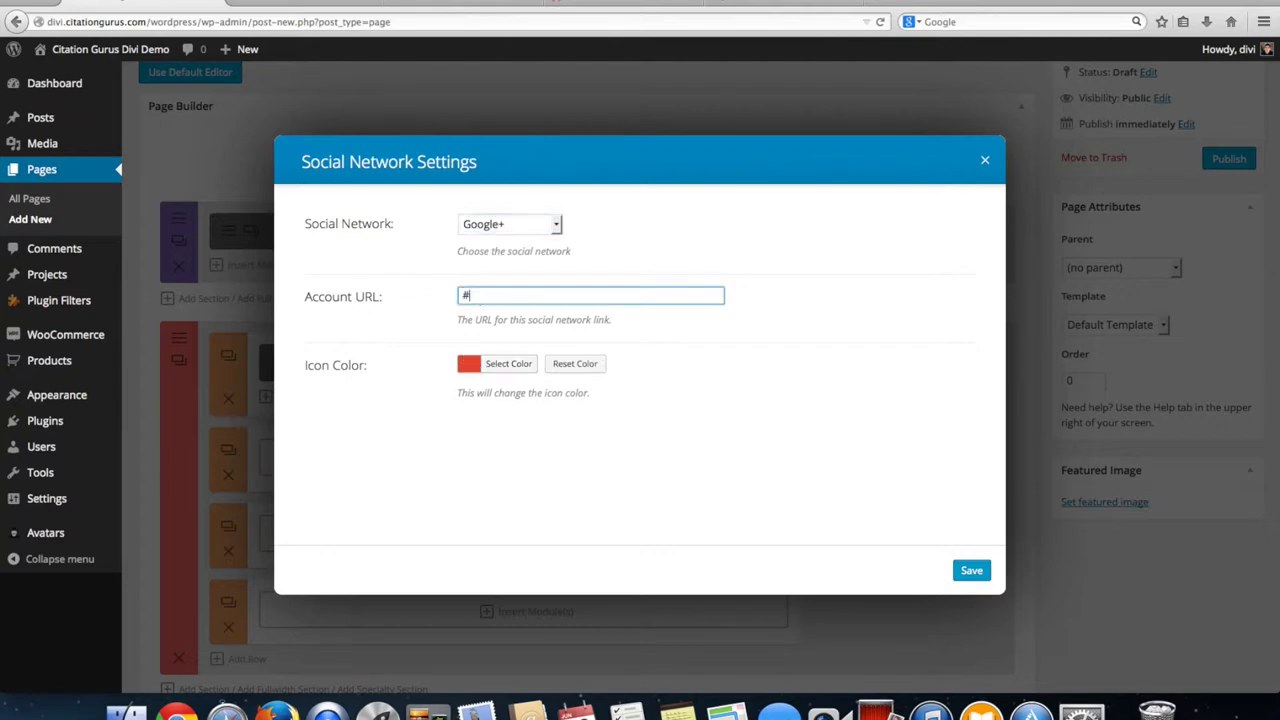
left_click(971, 571)
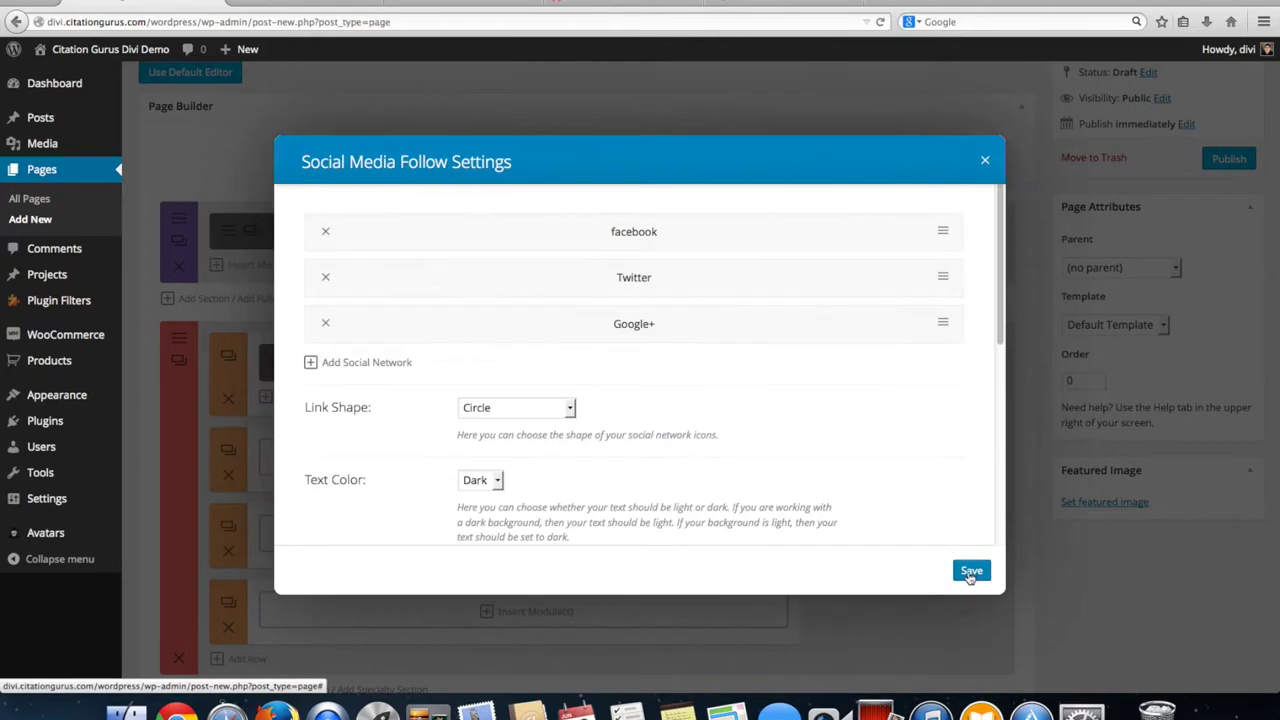
- Add a Pinterest network with # as its account URL and save it
left_click(355, 363)
left_click(514, 225)
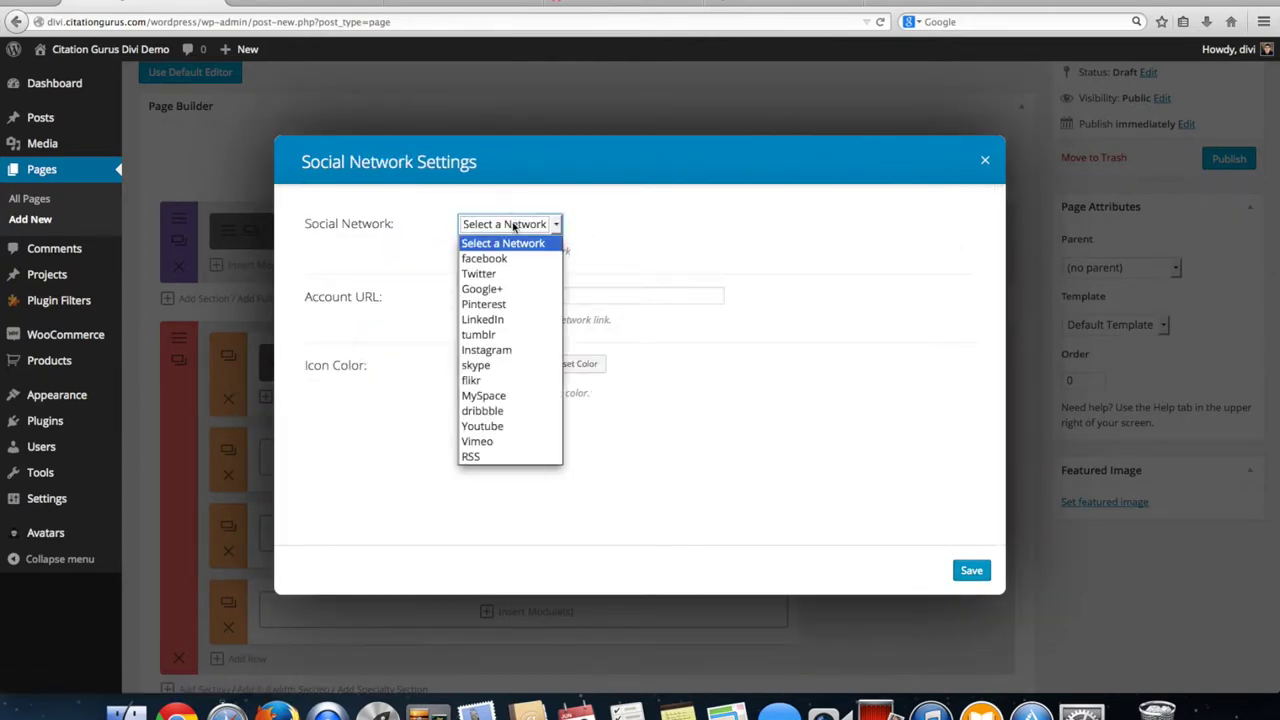
left_click(512, 304)
left_click(488, 297)
type("#")
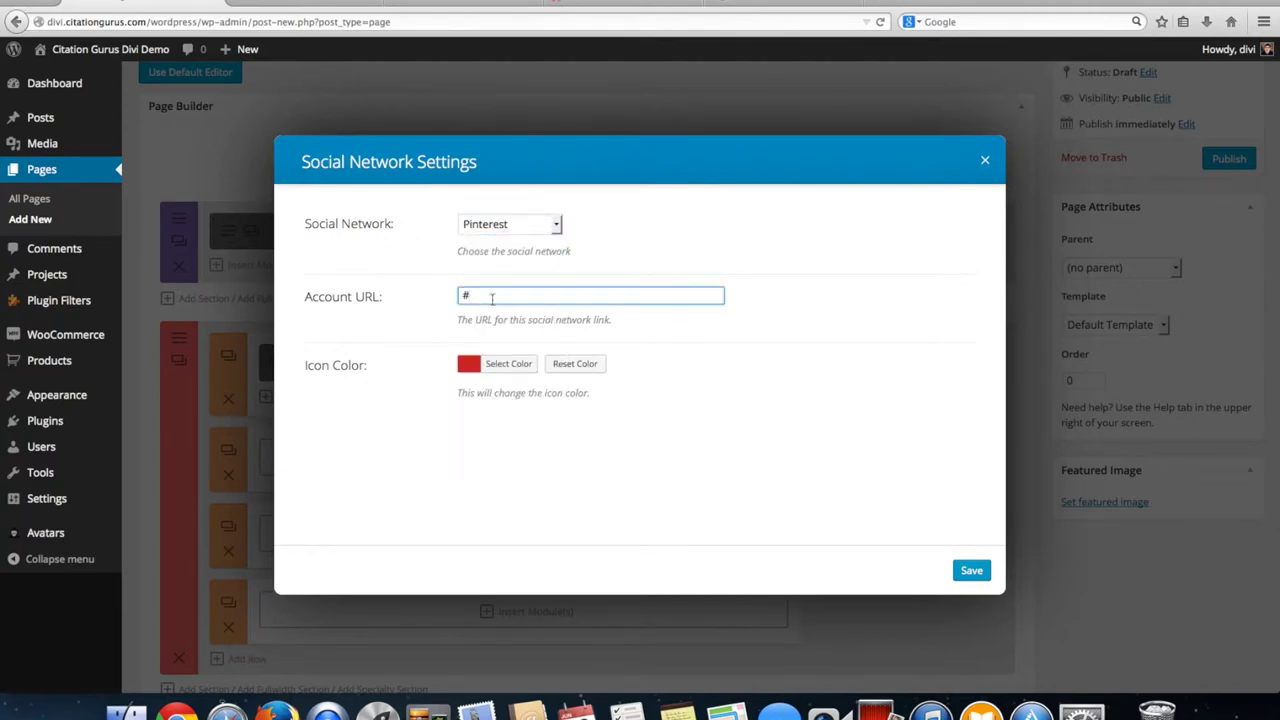
left_click(971, 571)
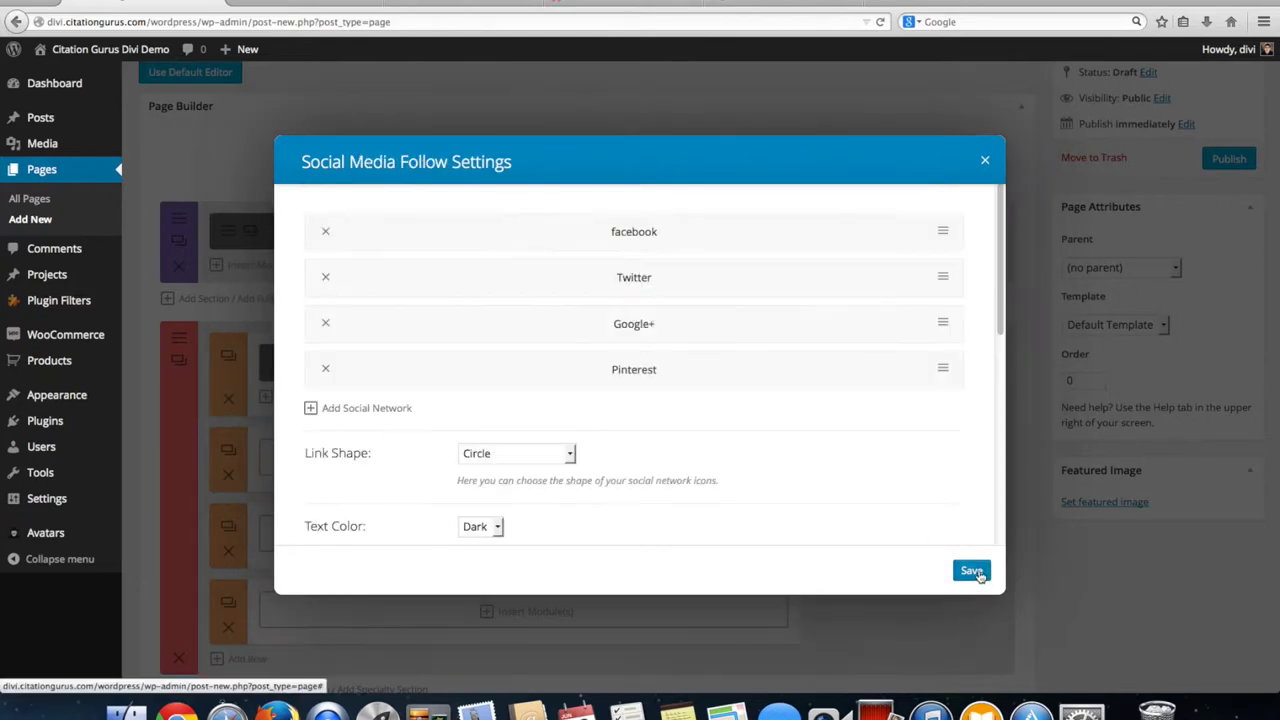
- Add a LinkedIn network with # as its account URL and save it
left_click(378, 410)
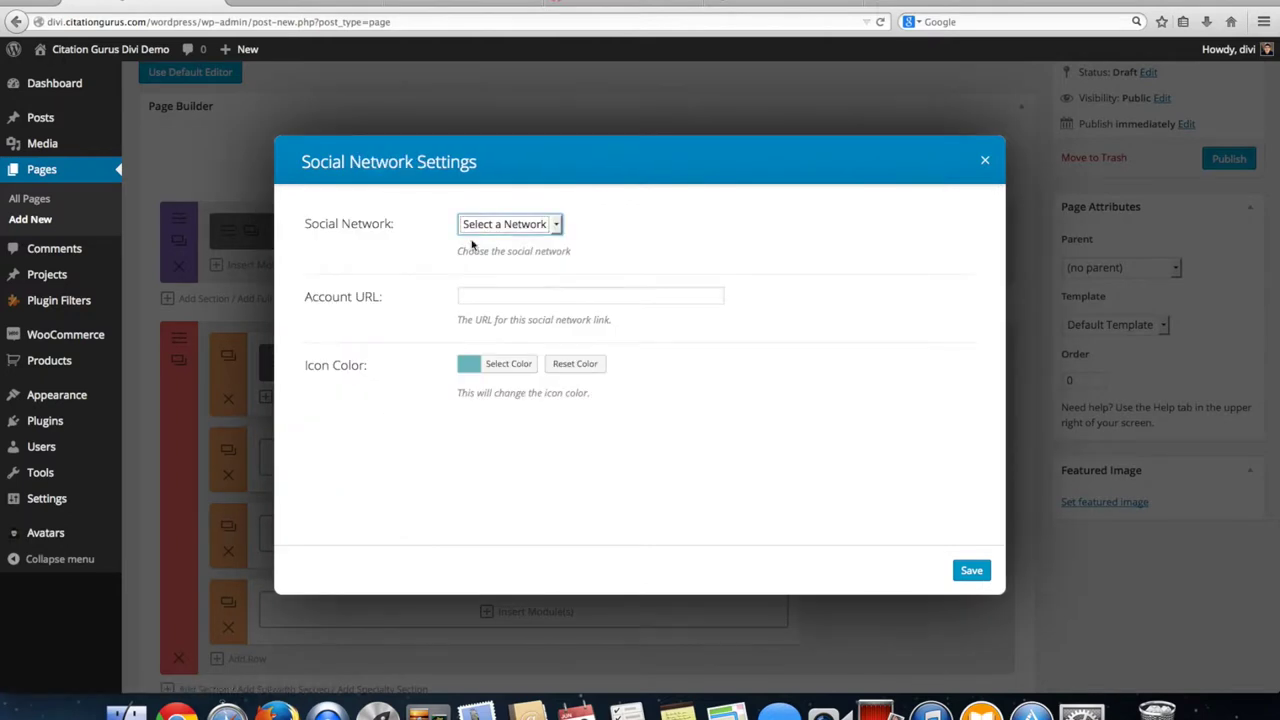
left_click(494, 226)
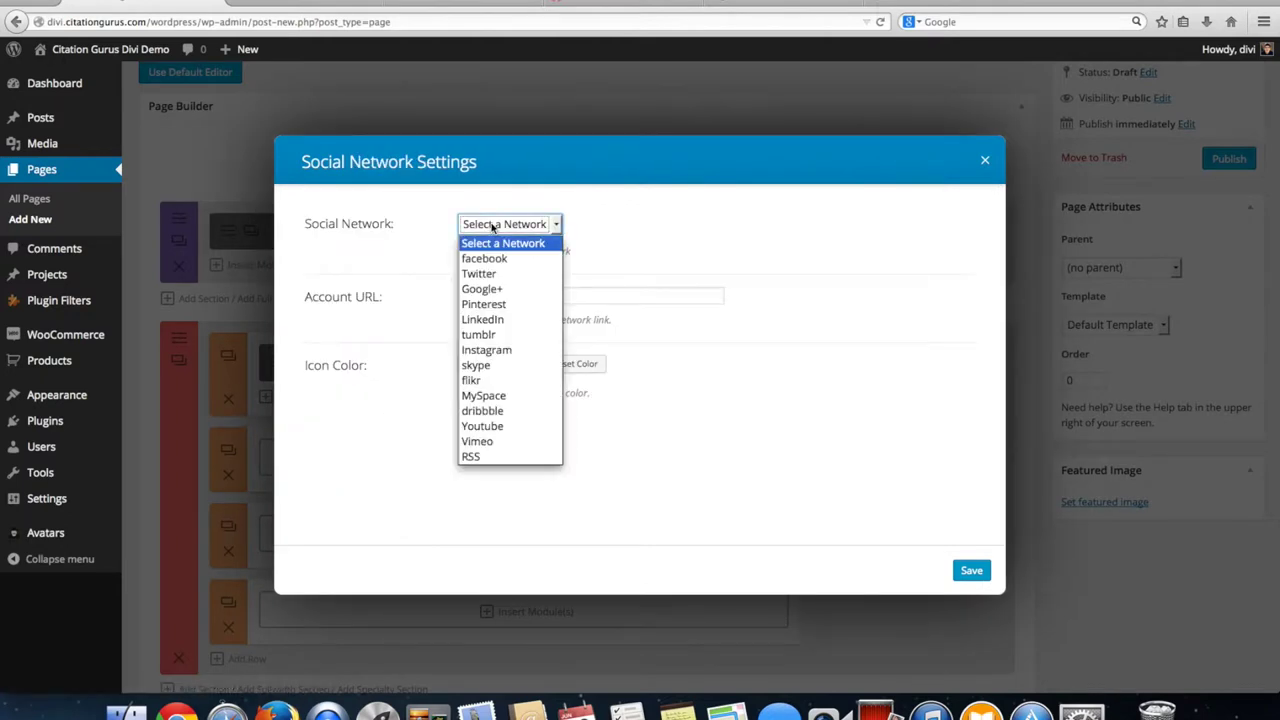
left_click(502, 325)
left_click(531, 297)
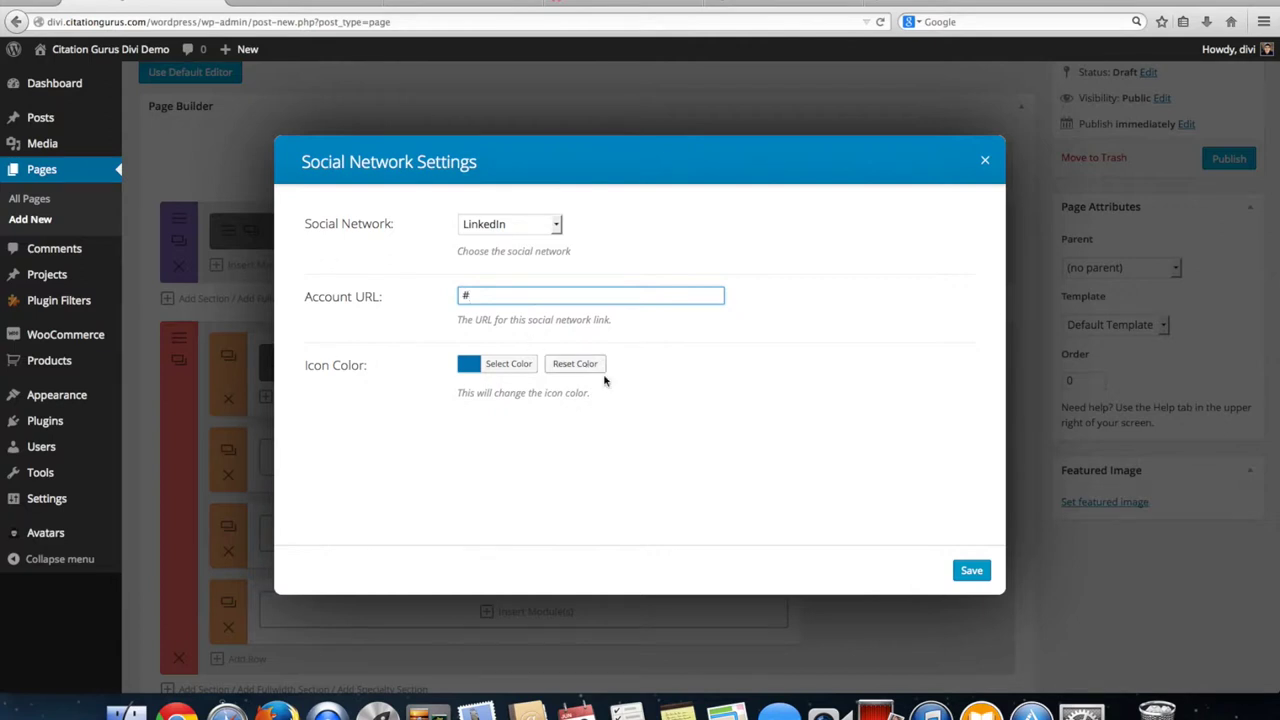
left_click(965, 570)
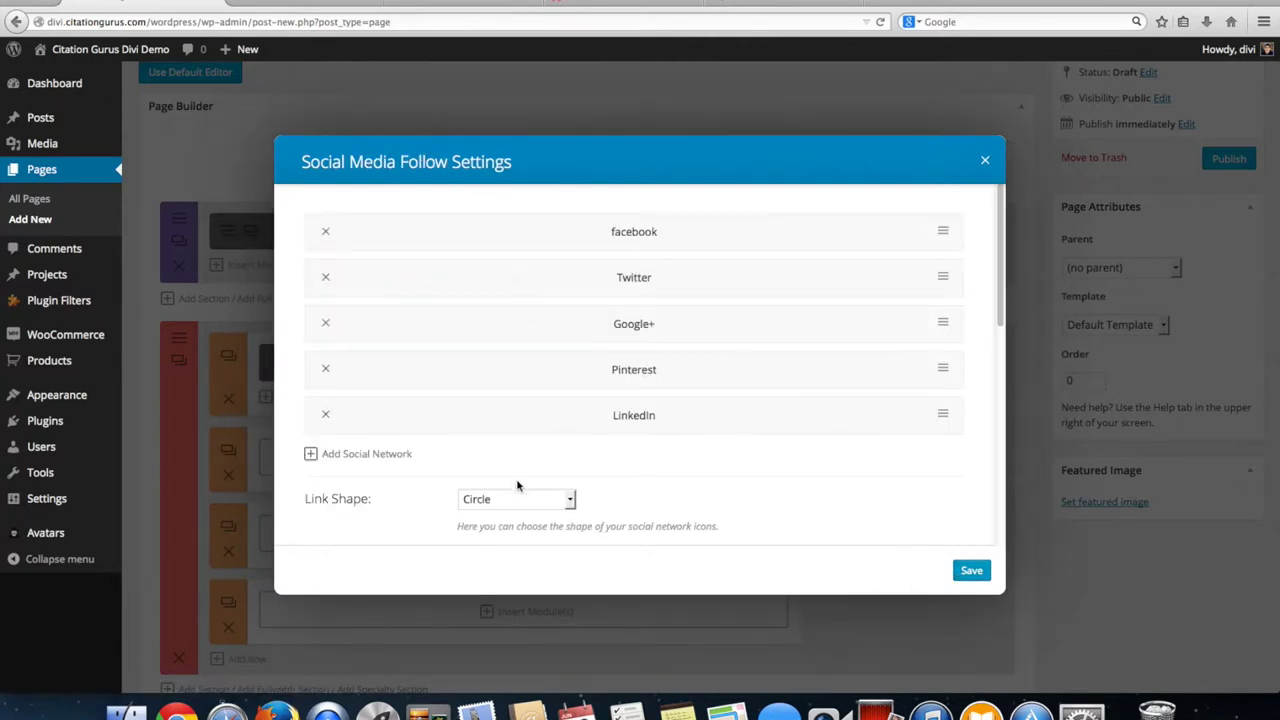
- Add a tumblr network with the account URL left blank and the default icon color, and save it
left_click(366, 455)
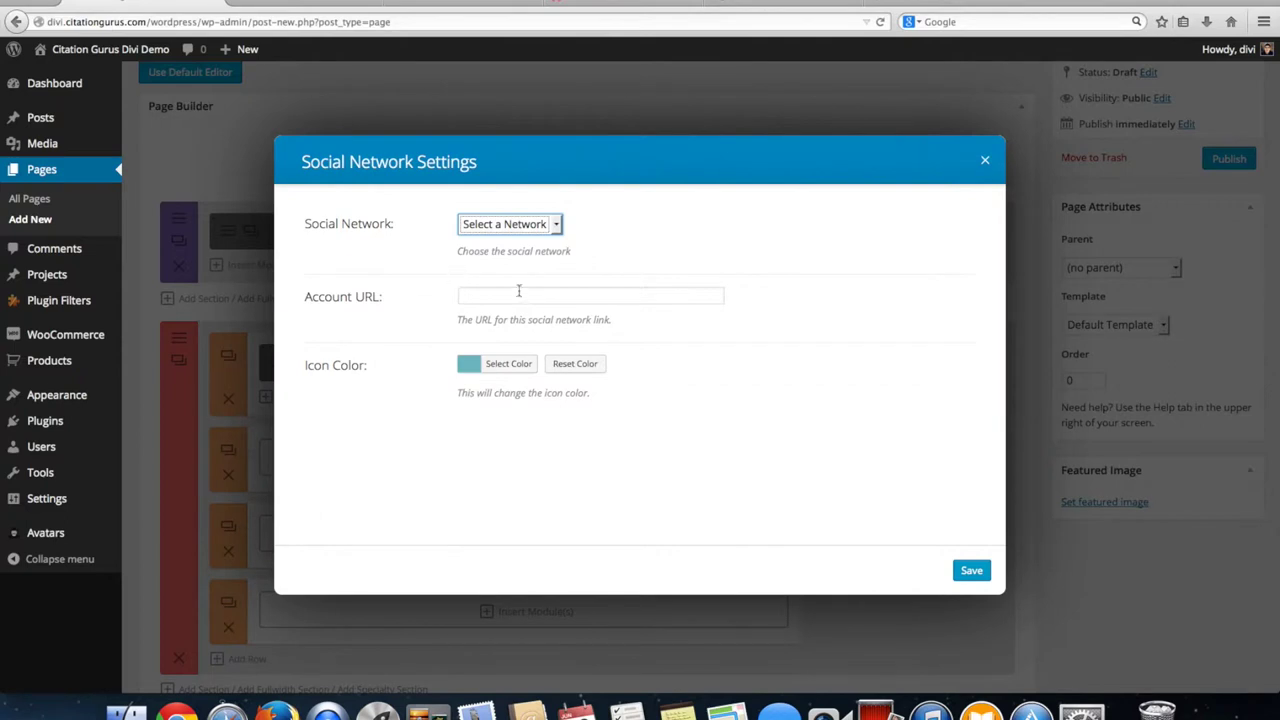
left_click(522, 228)
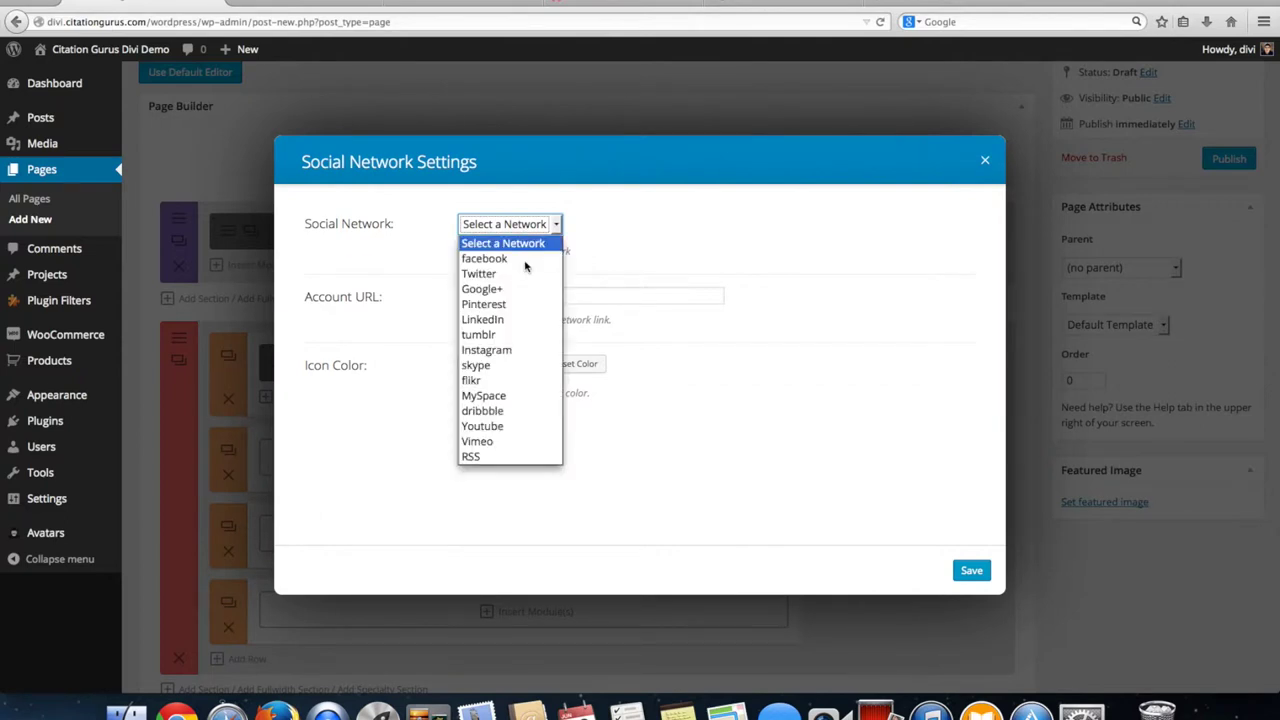
left_click(515, 343)
left_click(975, 574)
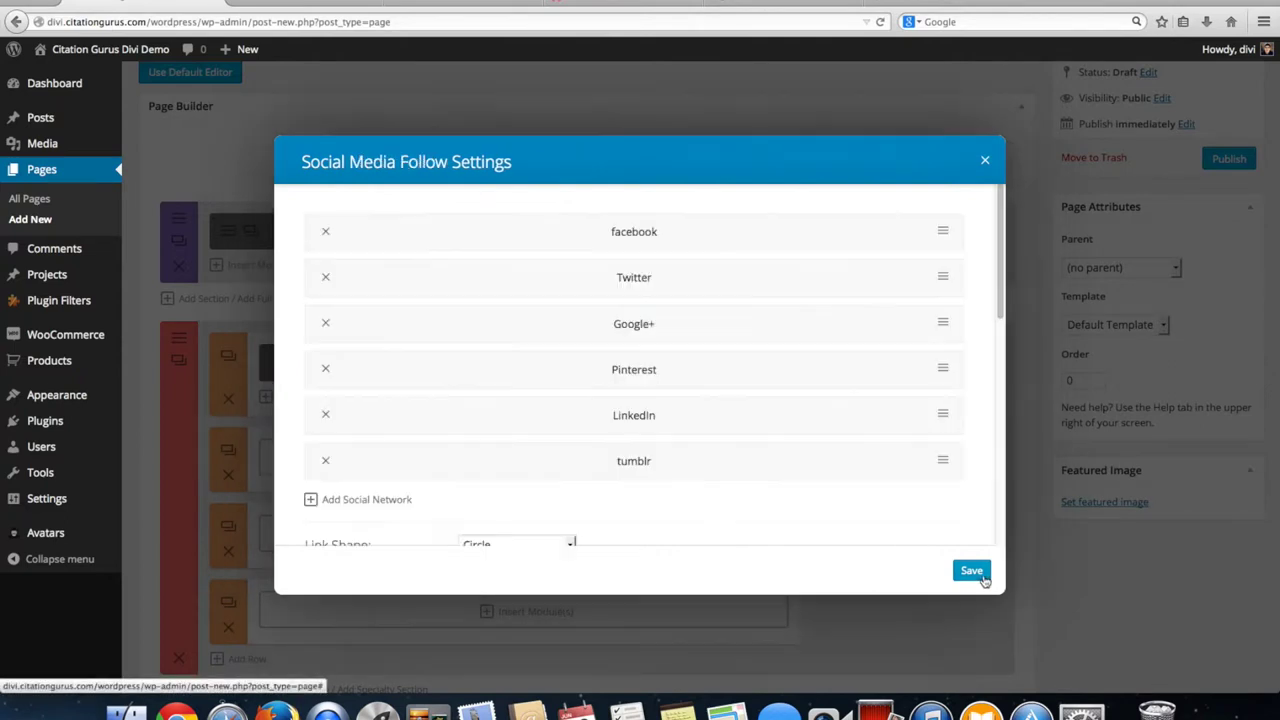
- Add an Instagram network with the account URL left blank and the default icon color, and save it
left_click(312, 506)
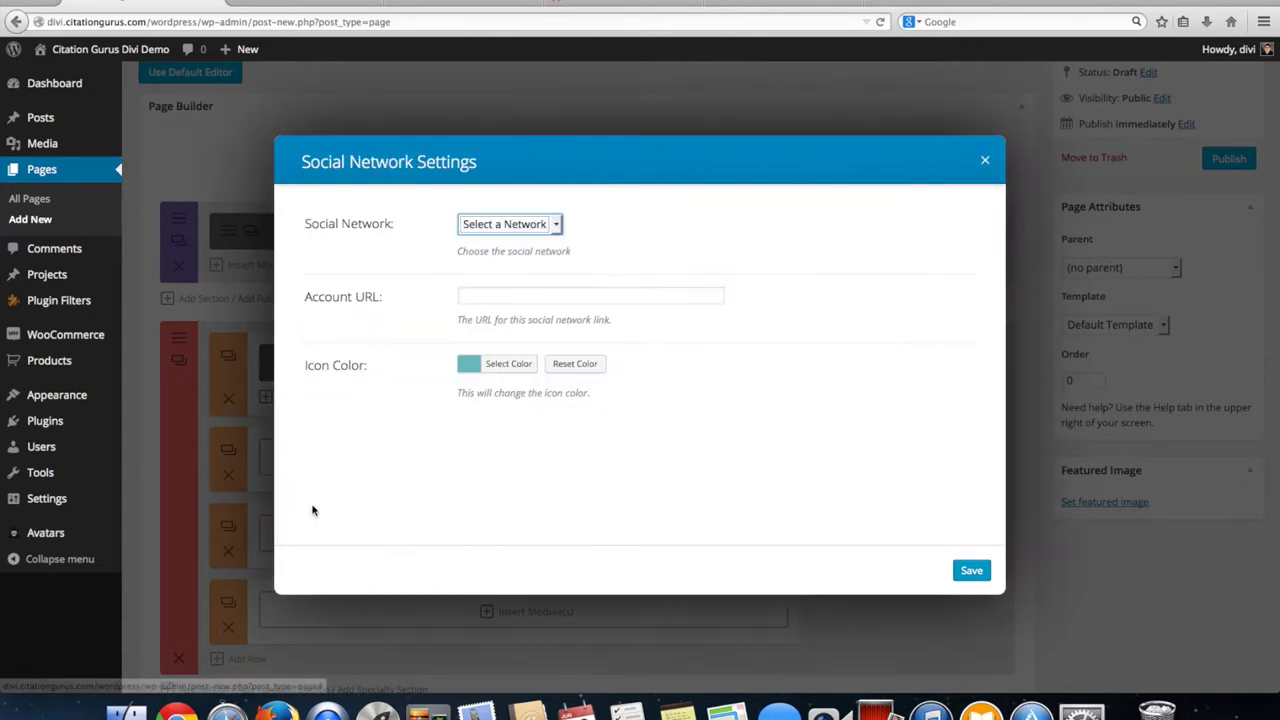
left_click(551, 222)
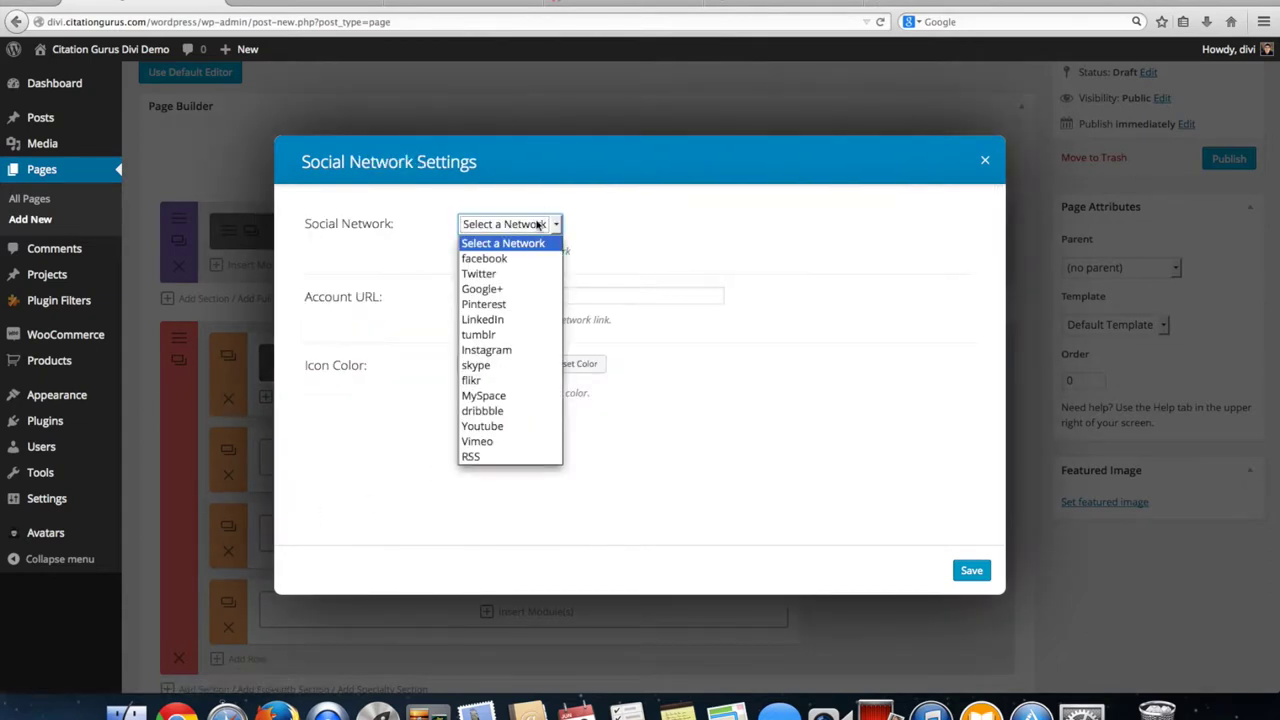
left_click(524, 351)
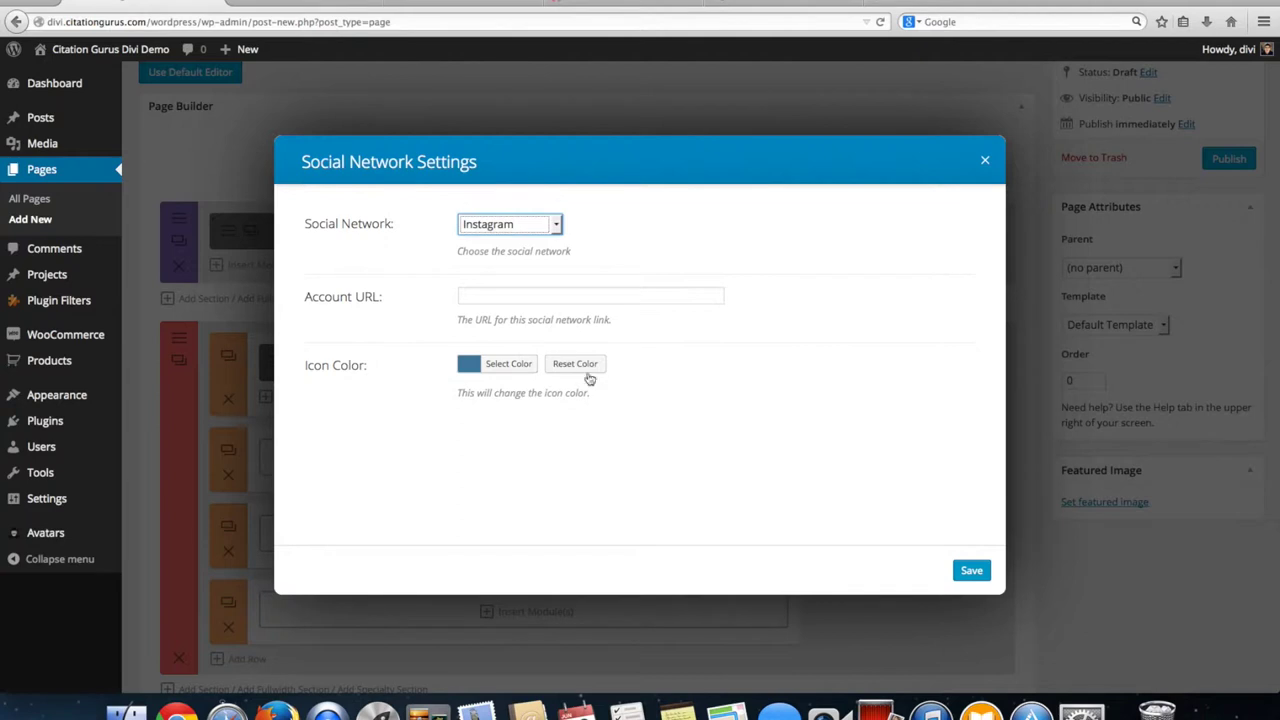
left_click(971, 572)
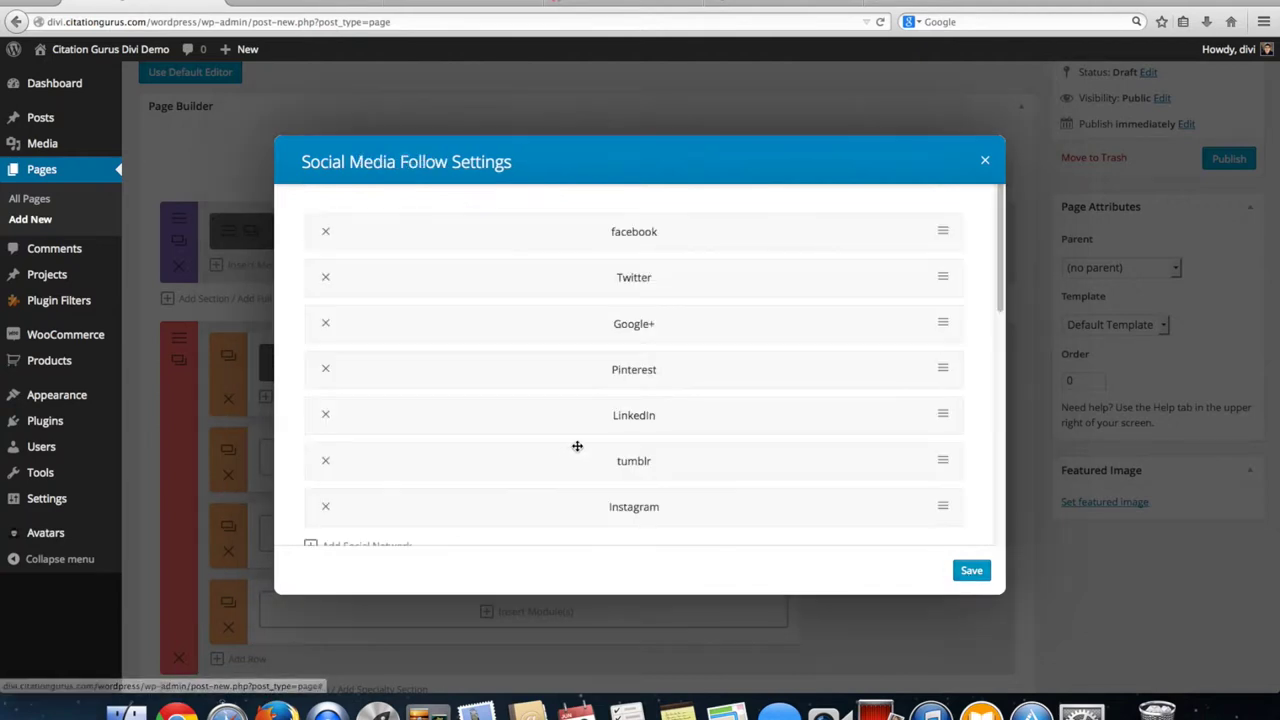
- Add a skype network with the account URL left blank and the default icon color, and save it
scroll(386, 517, "down", 3)
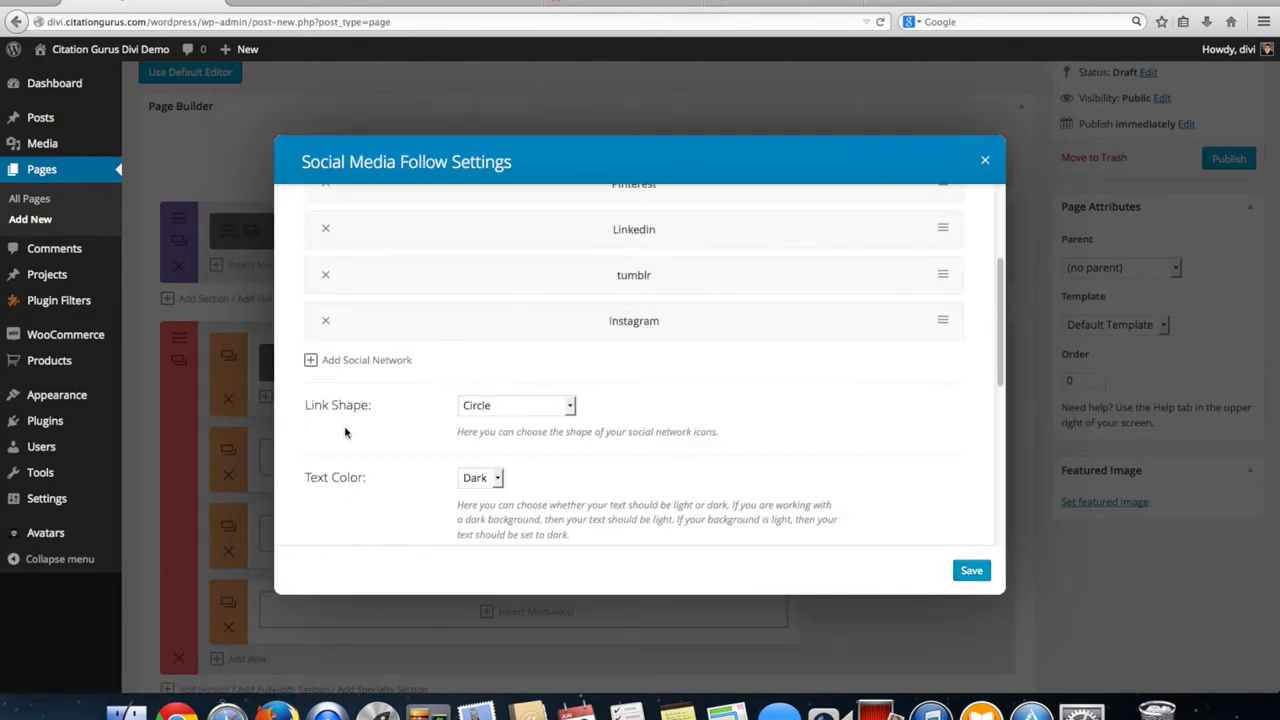
left_click(340, 360)
left_click(490, 222)
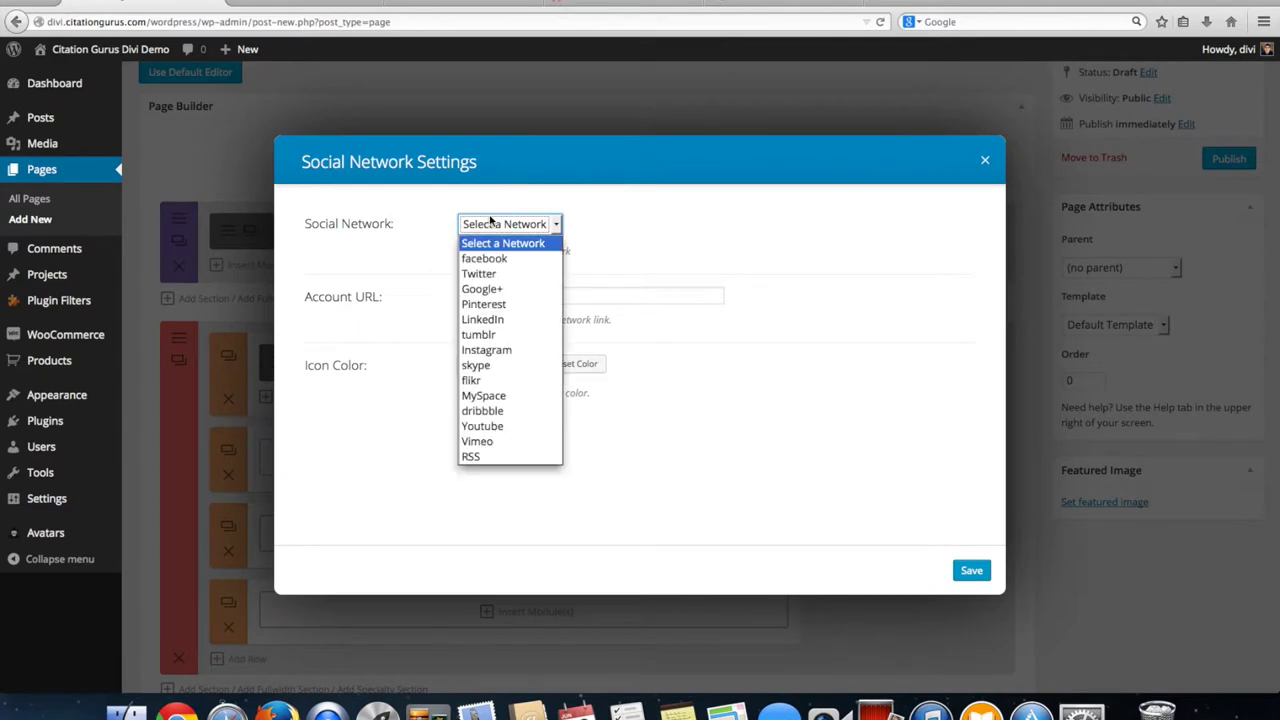
left_click(510, 366)
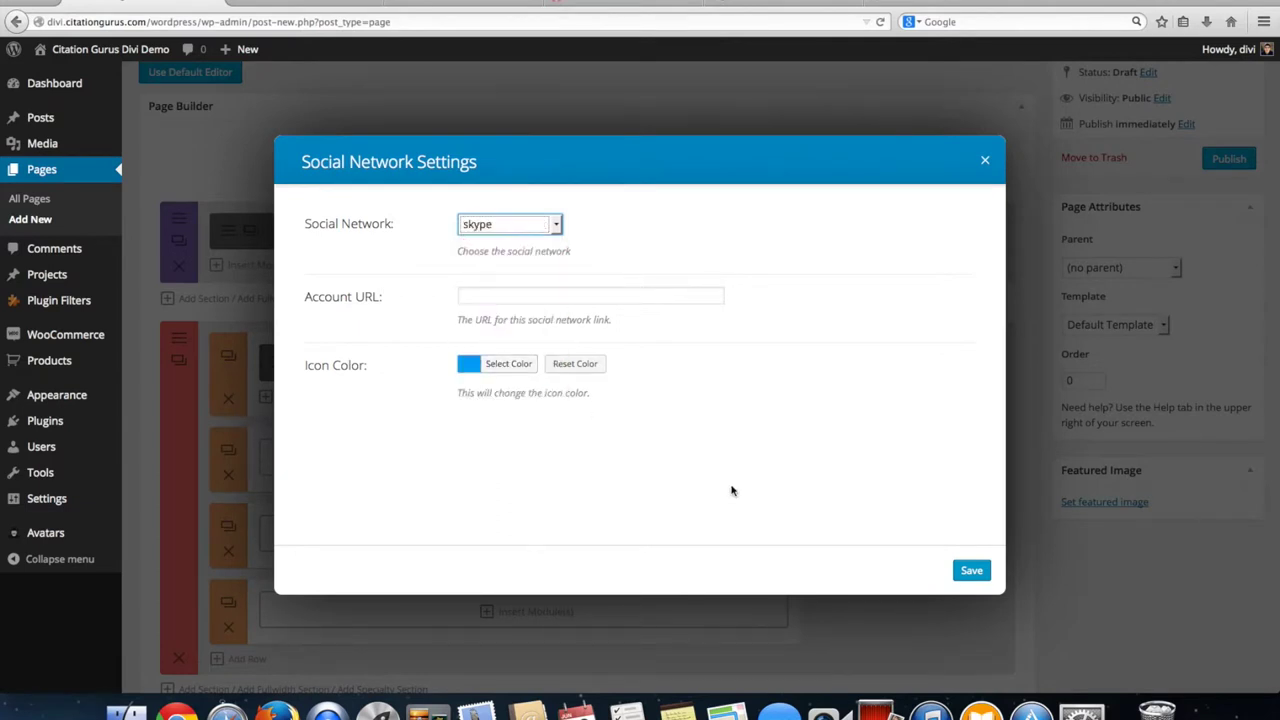
left_click(973, 575)
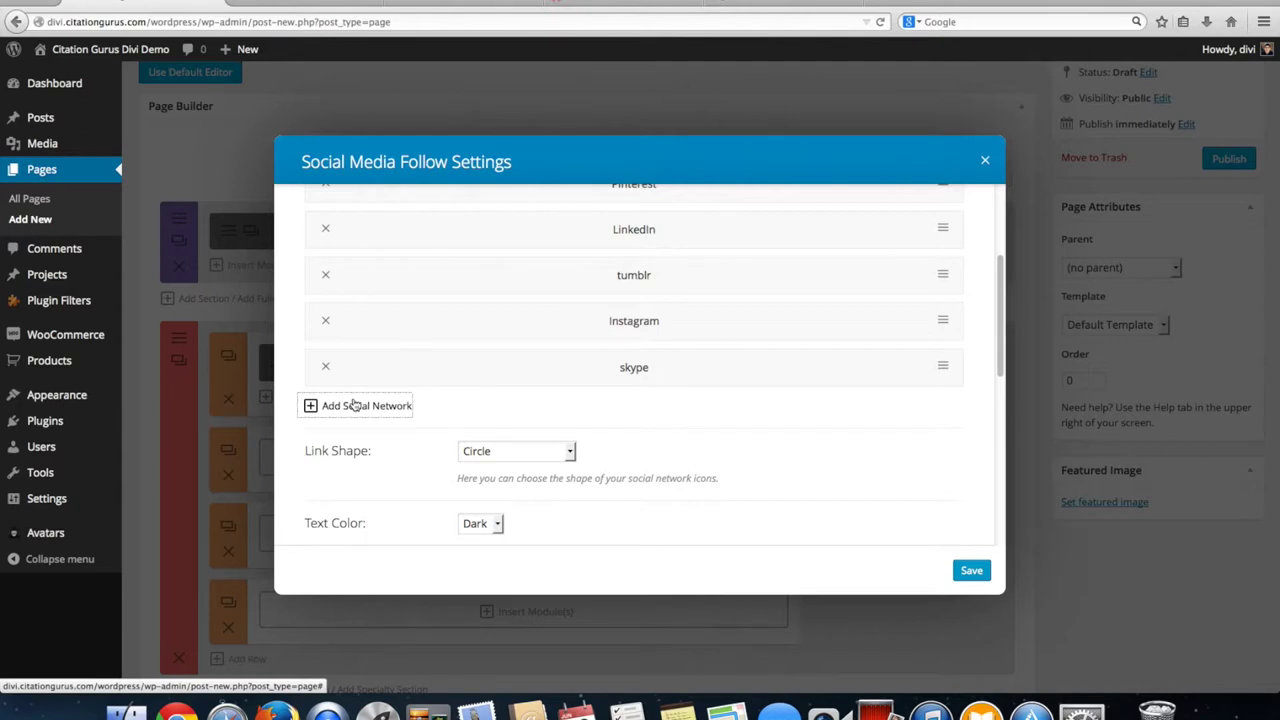
- Add a flikr network with the account URL left blank and the default icon color, and save it
left_click(355, 405)
left_click(508, 224)
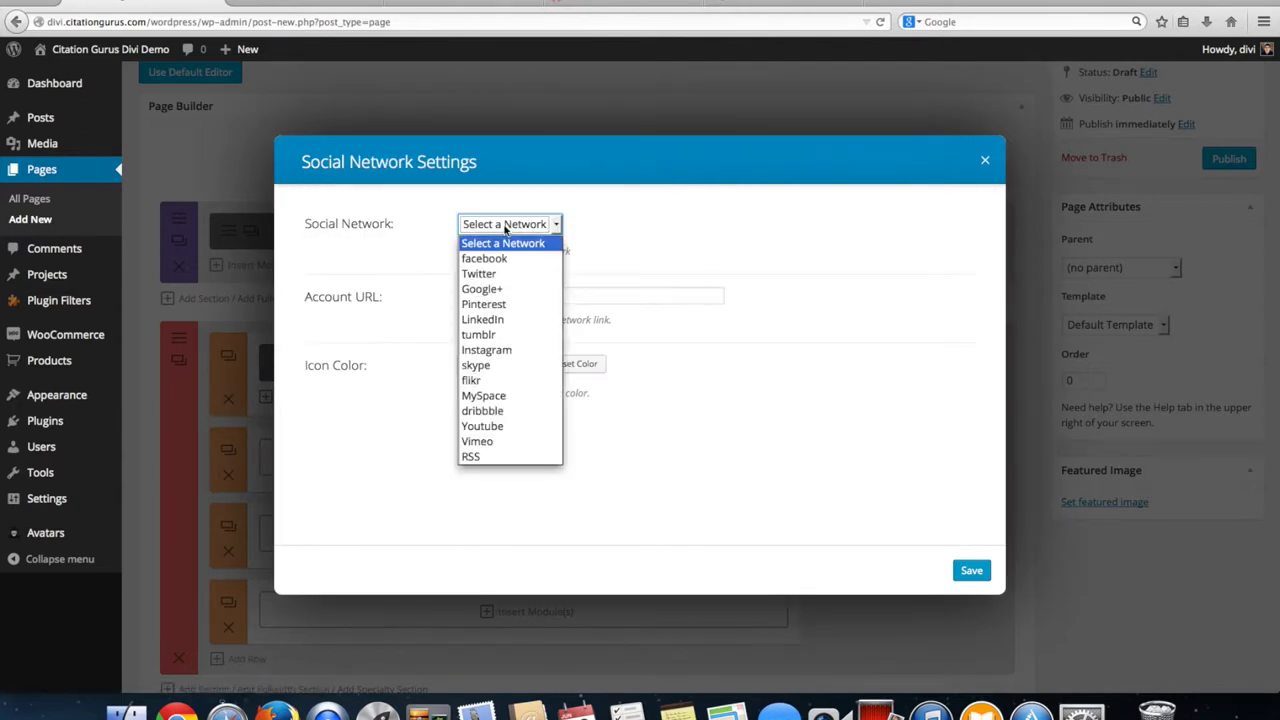
left_click(502, 380)
left_click(975, 578)
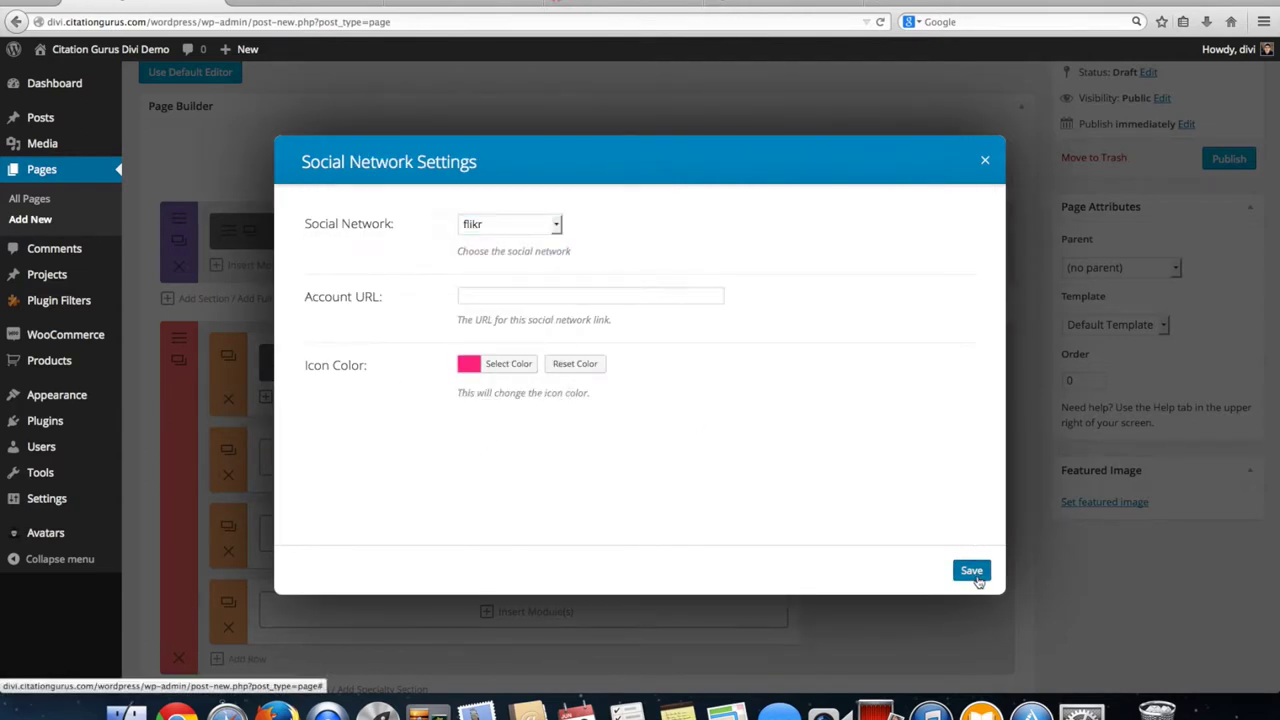
- Add a MySpace network with the account URL left blank and the default icon color, and save it
left_click(440, 373)
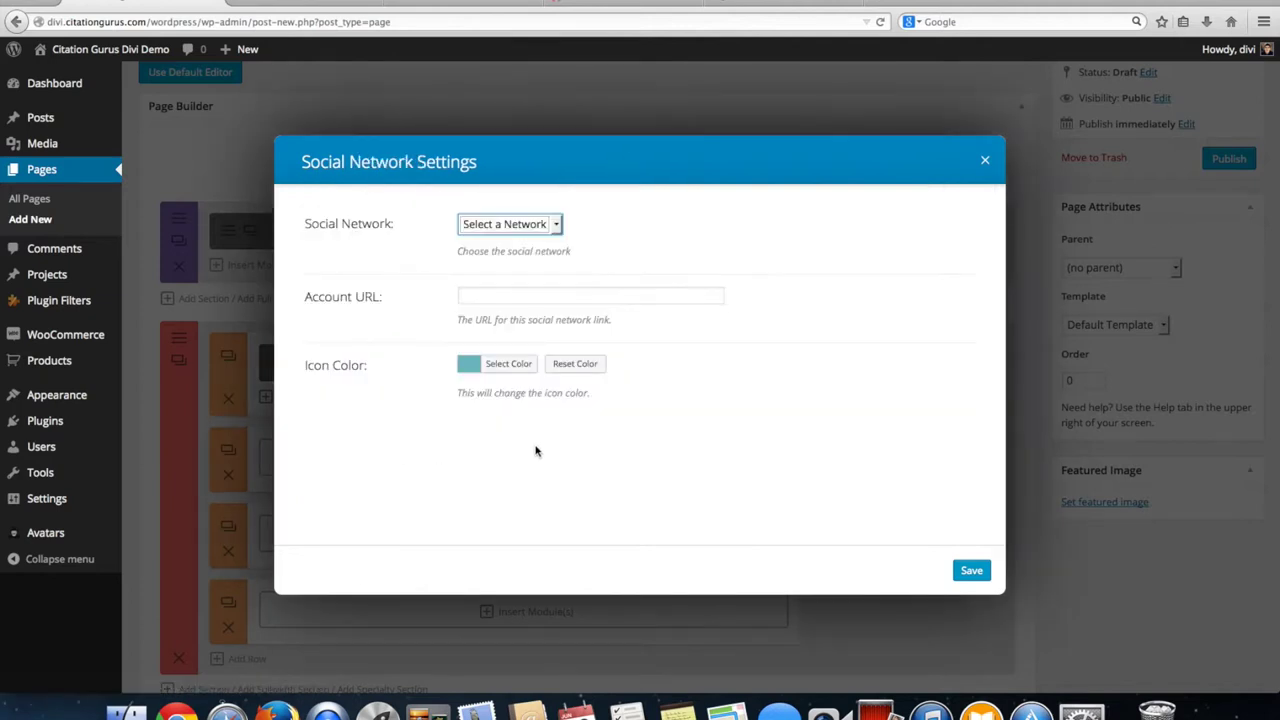
left_click(516, 223)
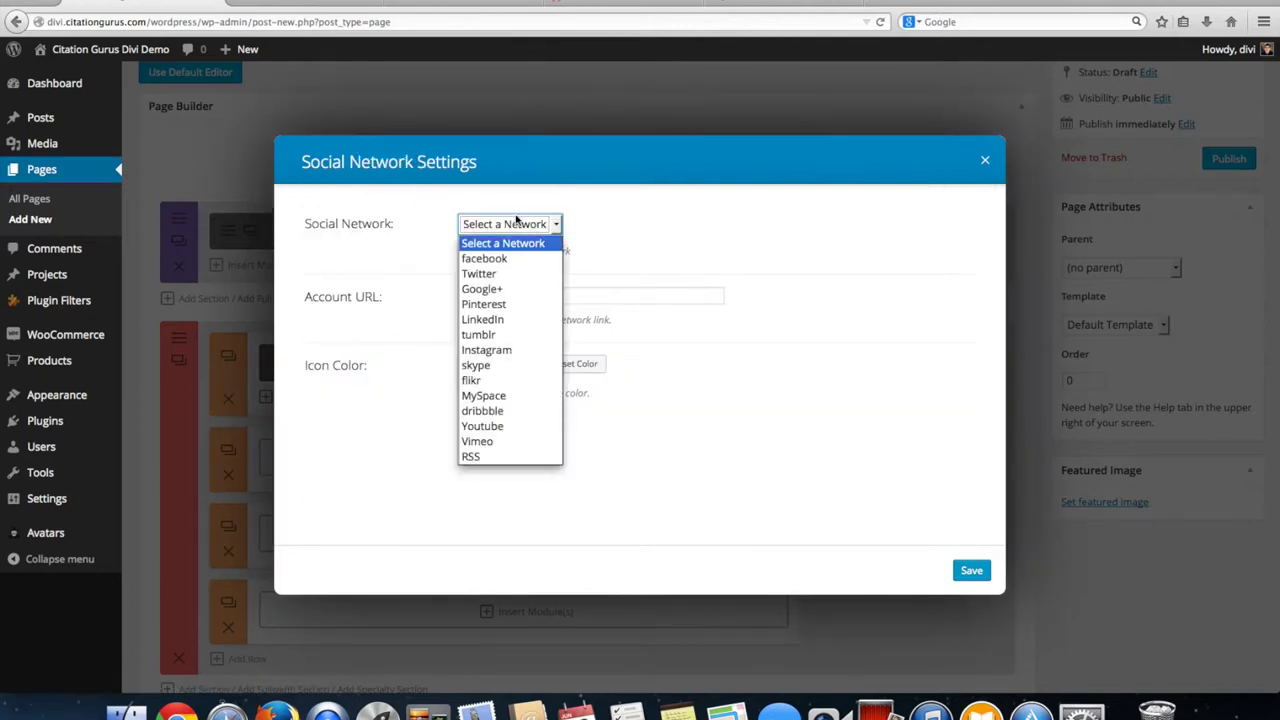
left_click(524, 397)
left_click(968, 572)
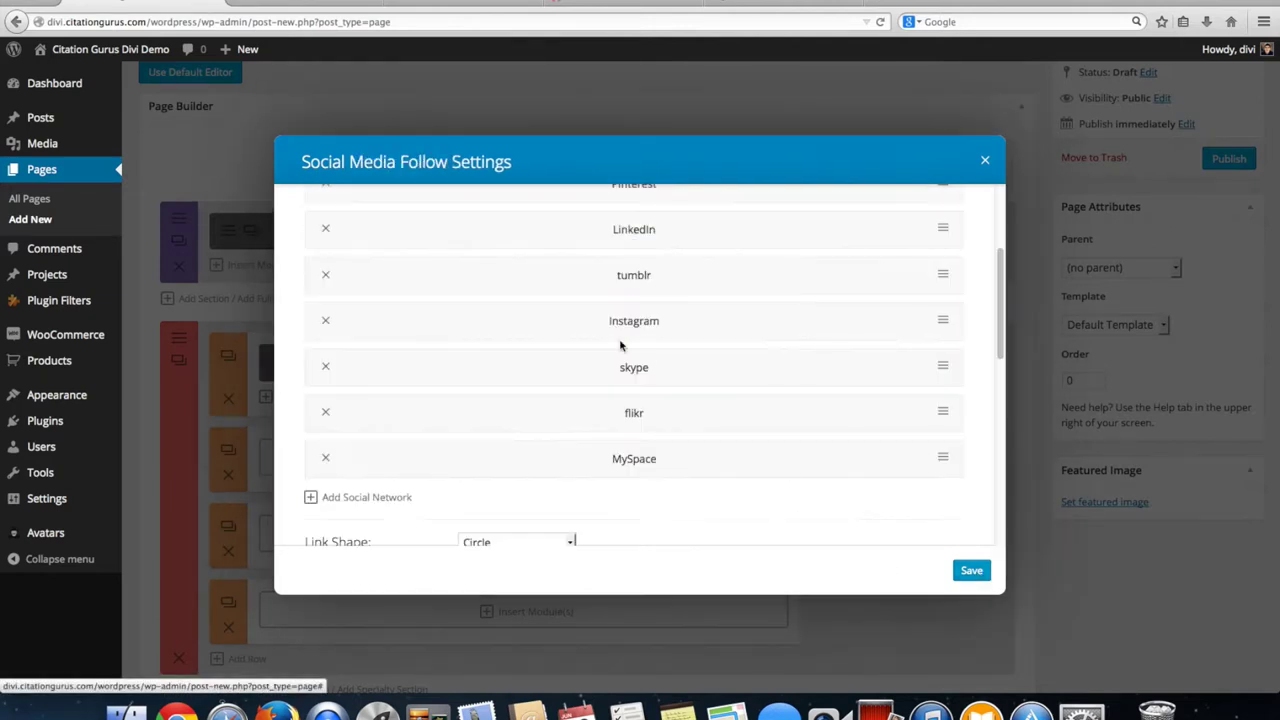
- Add a dribbble network with the account URL left blank and the default icon color, and save it
left_click(400, 498)
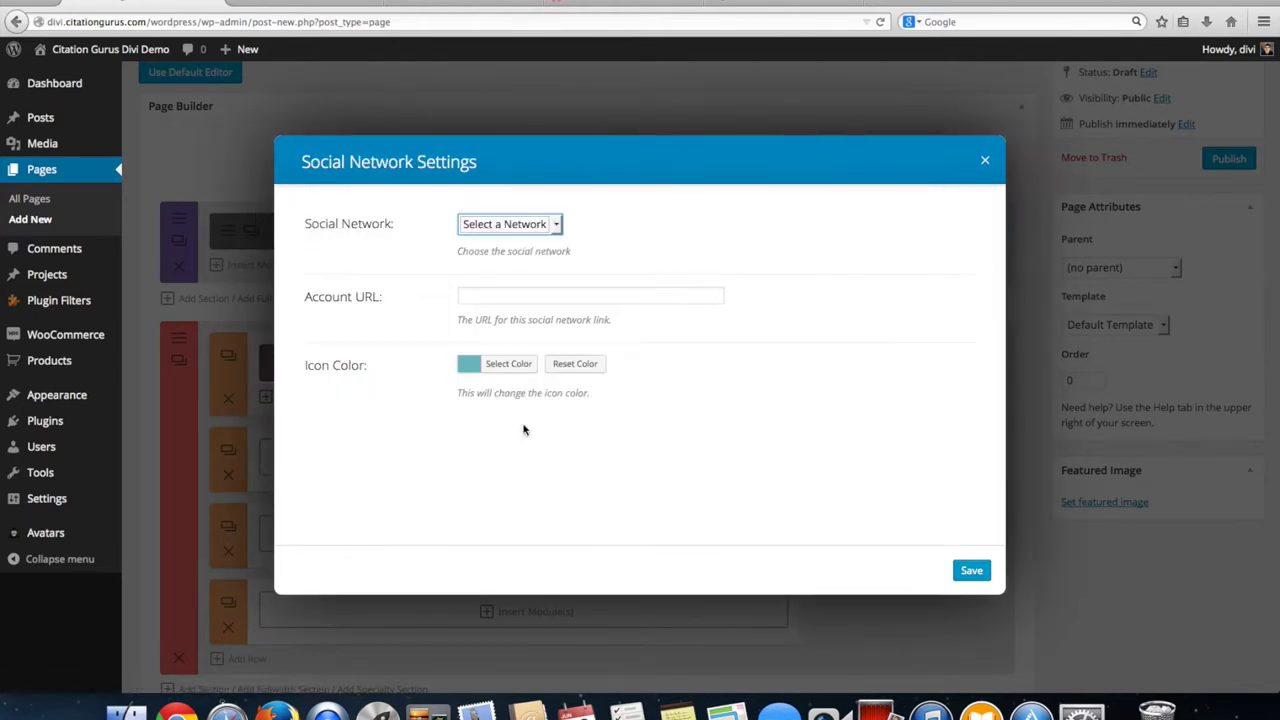
left_click(531, 226)
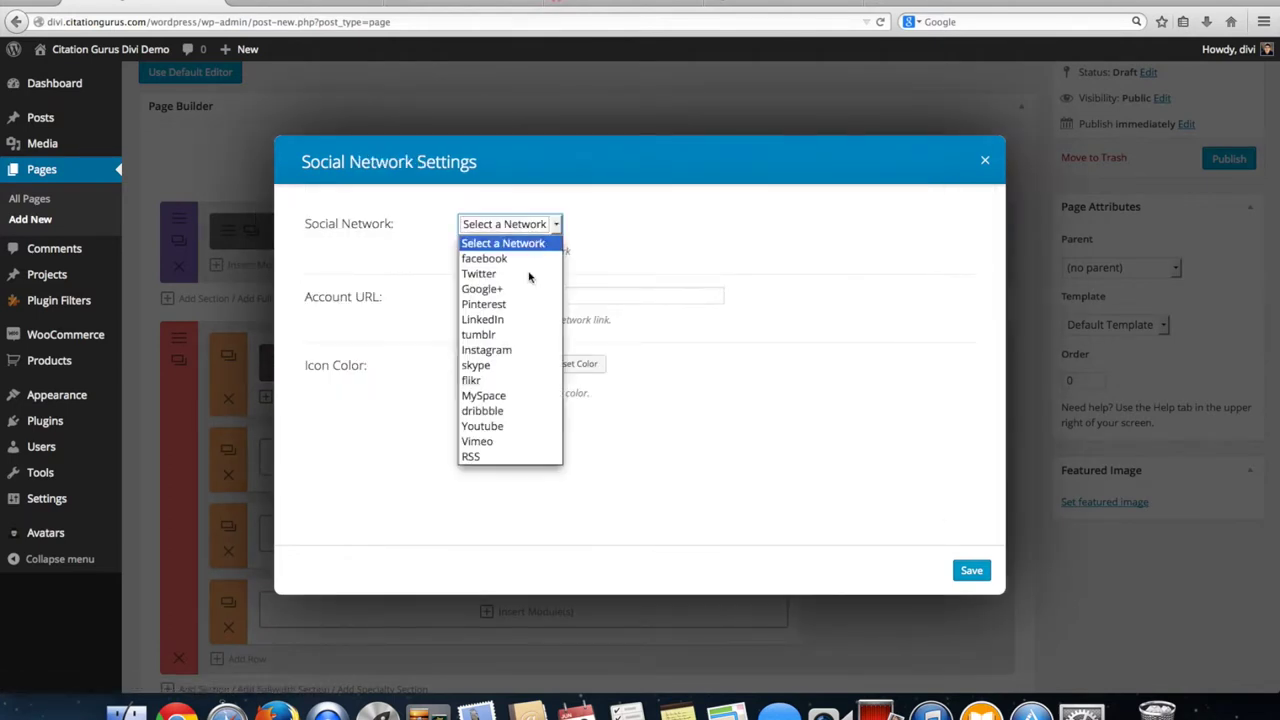
left_click(521, 414)
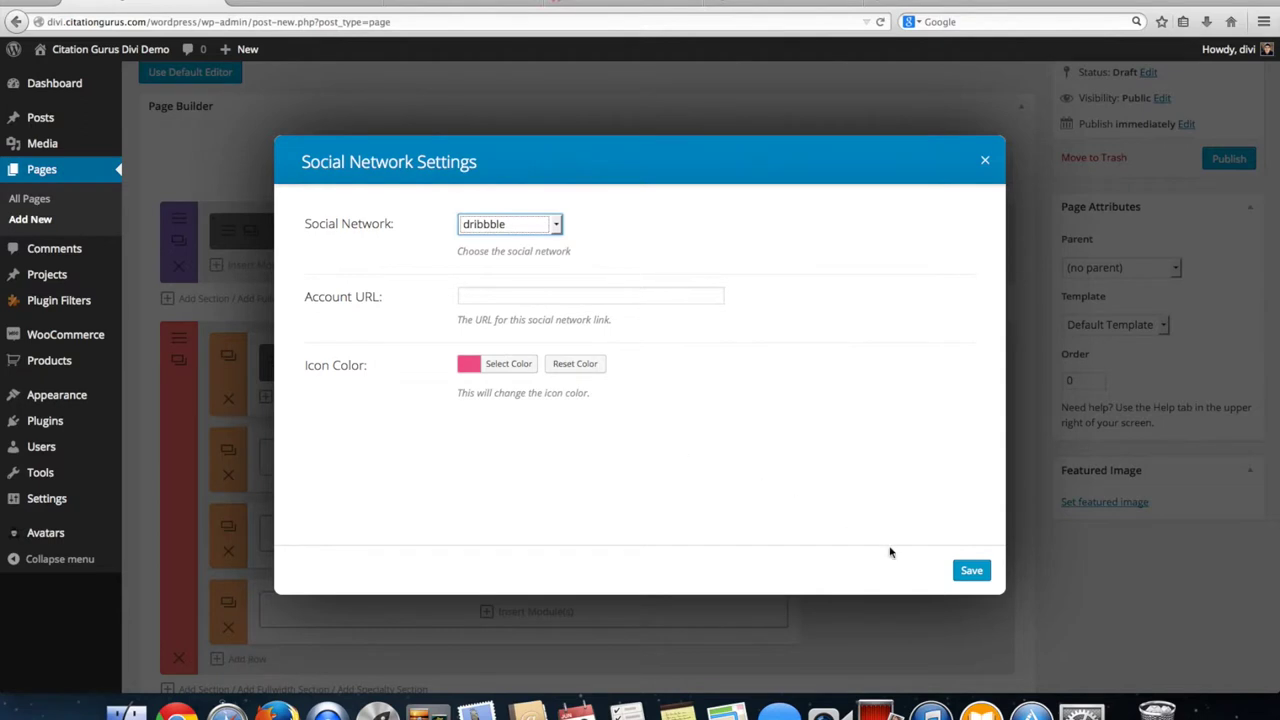
left_click(971, 571)
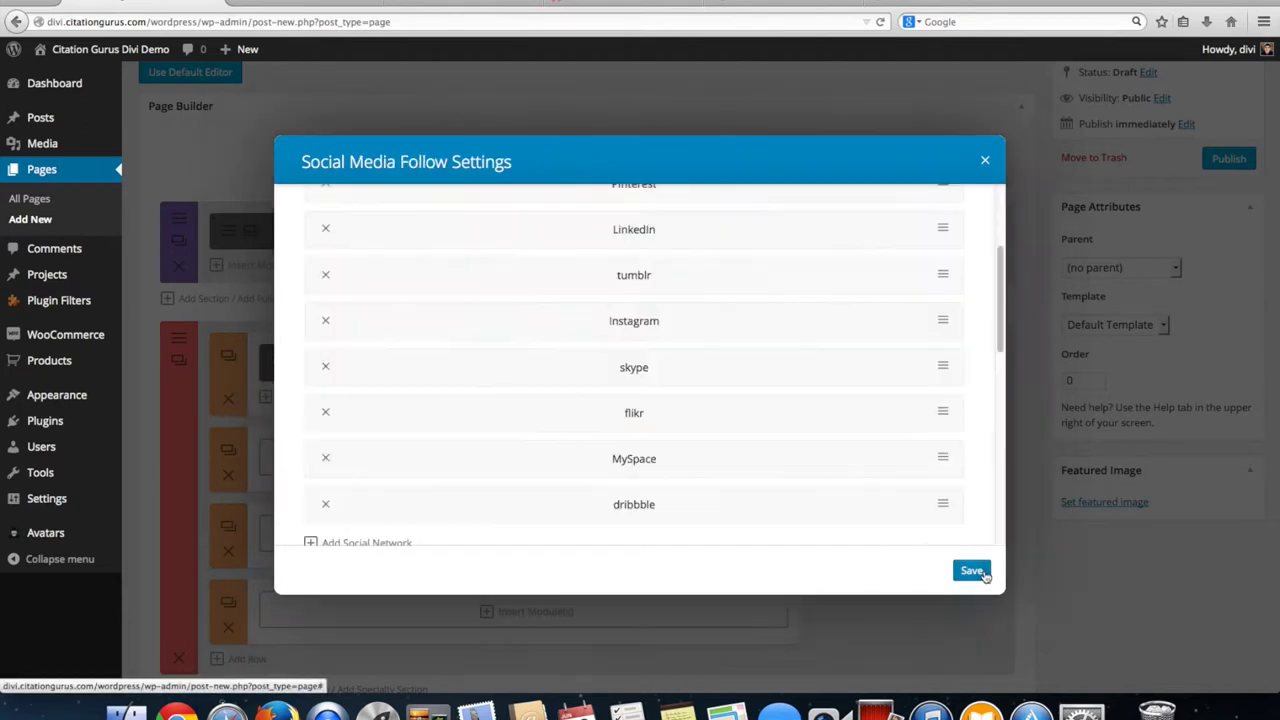
- Add a Youtube network with the account URL left blank and the default icon color, and save it
left_click(364, 542)
left_click(507, 230)
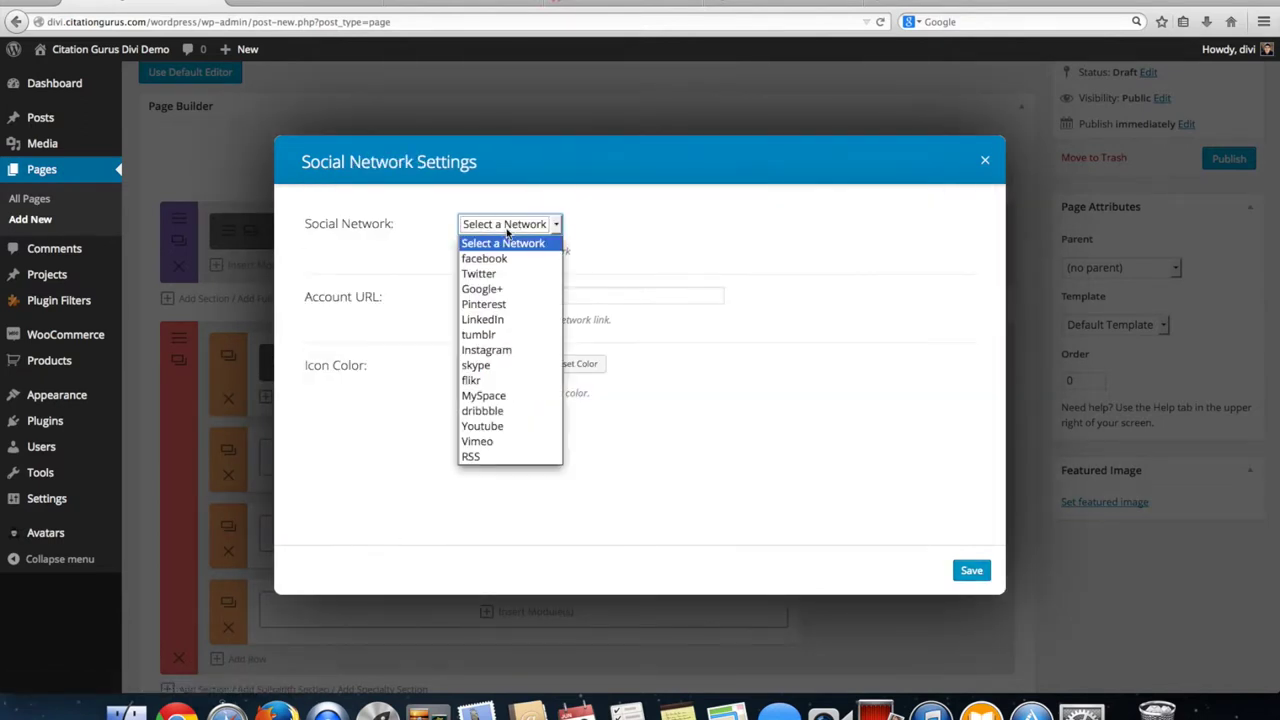
left_click(506, 427)
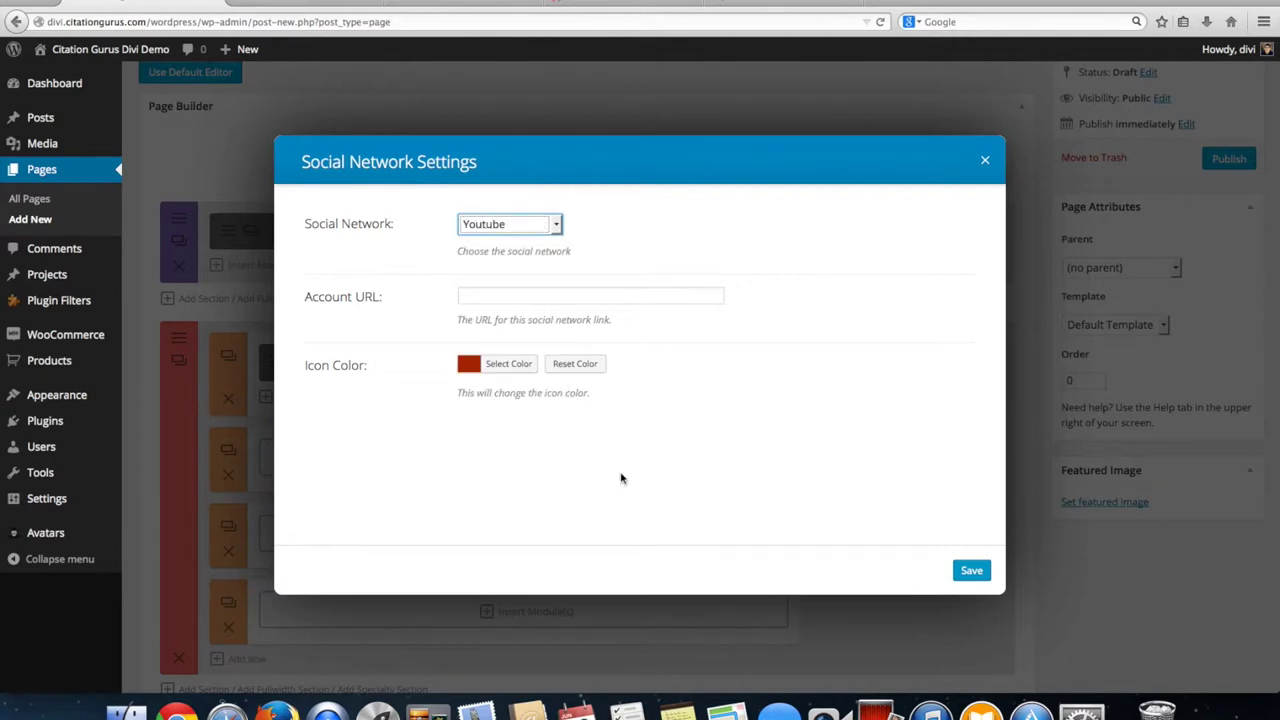
left_click(969, 572)
- Add a Vimeo network with the account URL left blank and the default icon color, and save it
scroll(522, 474, "down", 5)
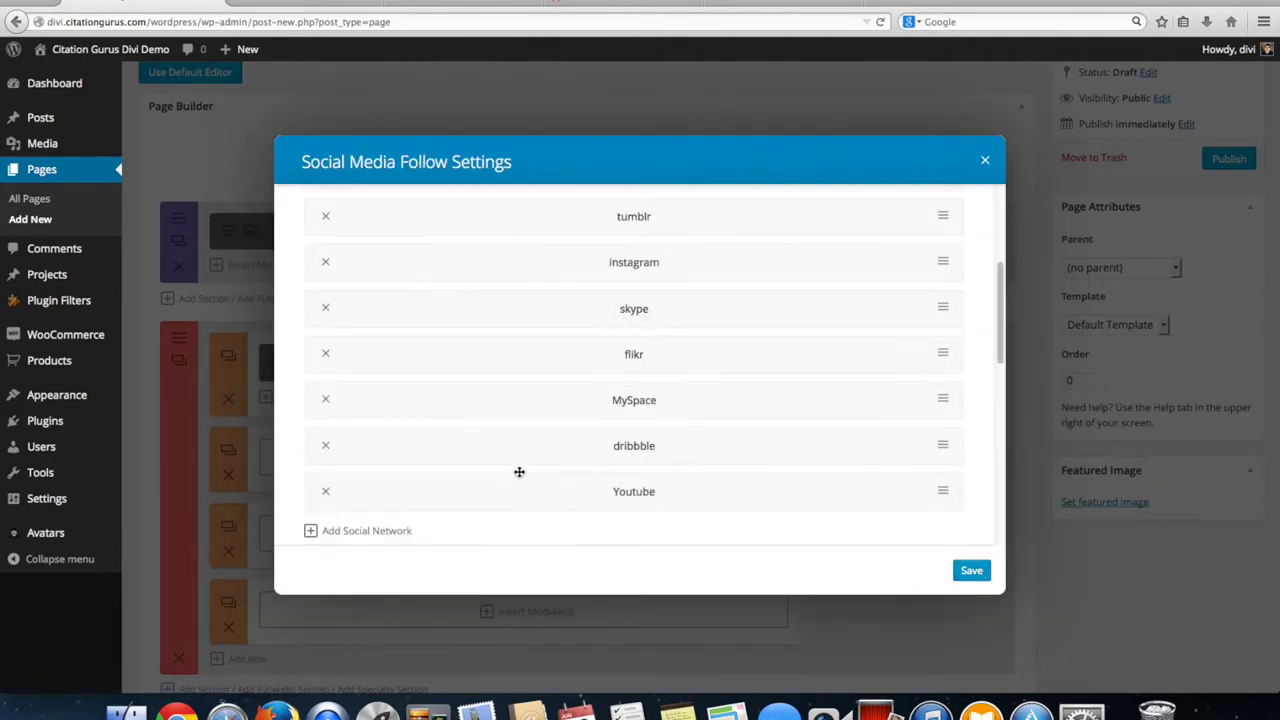
left_click(350, 321)
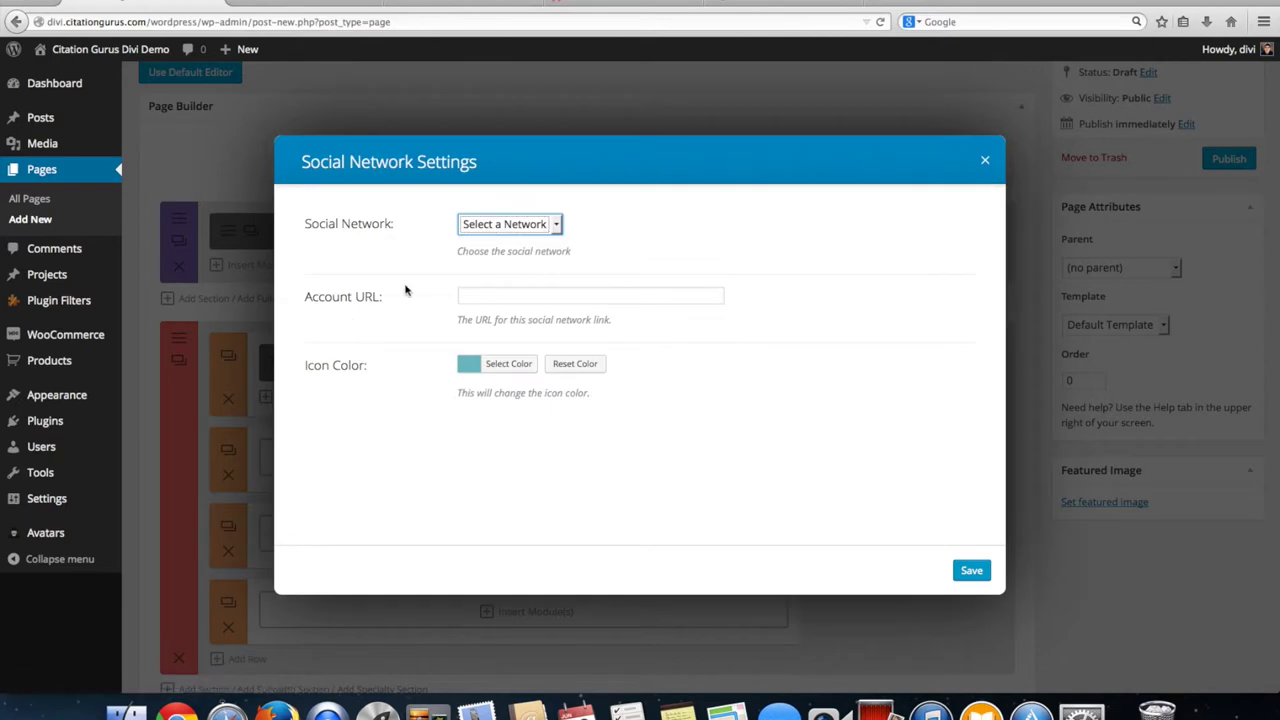
left_click(478, 230)
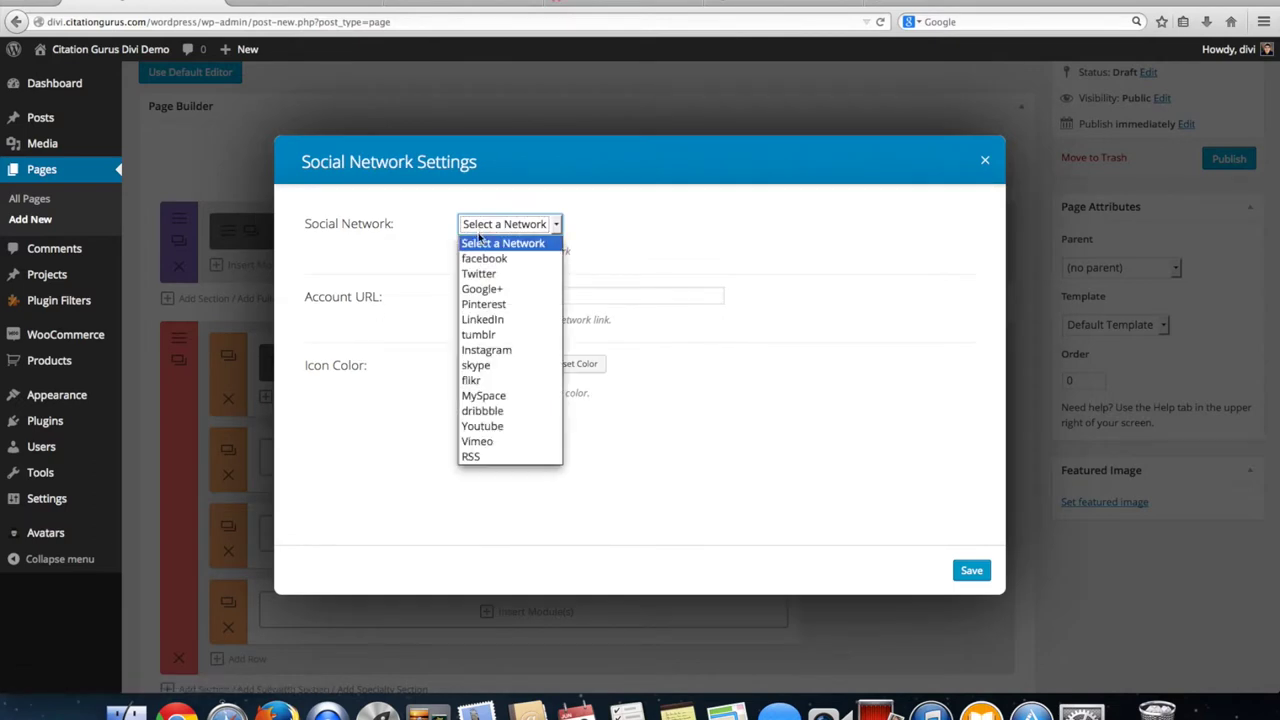
left_click(509, 441)
left_click(968, 571)
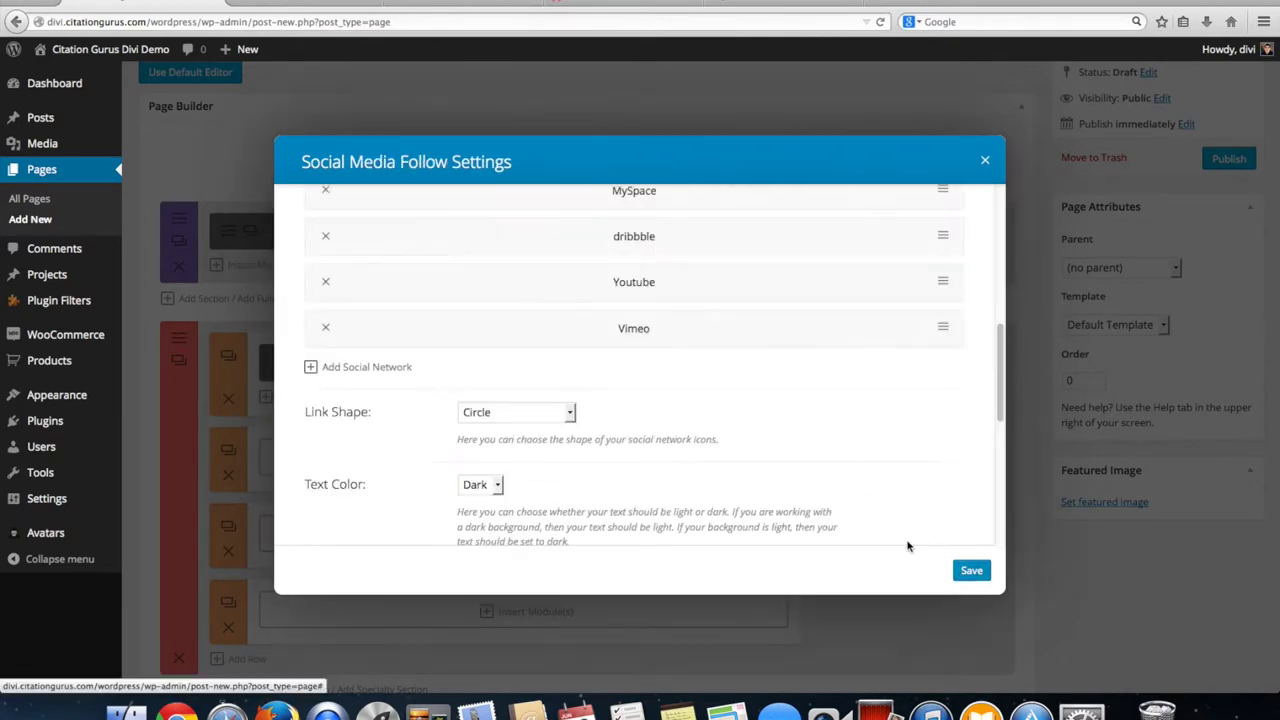
- Add an RSS network with the account URL left blank and the default icon color, and save it
left_click(348, 367)
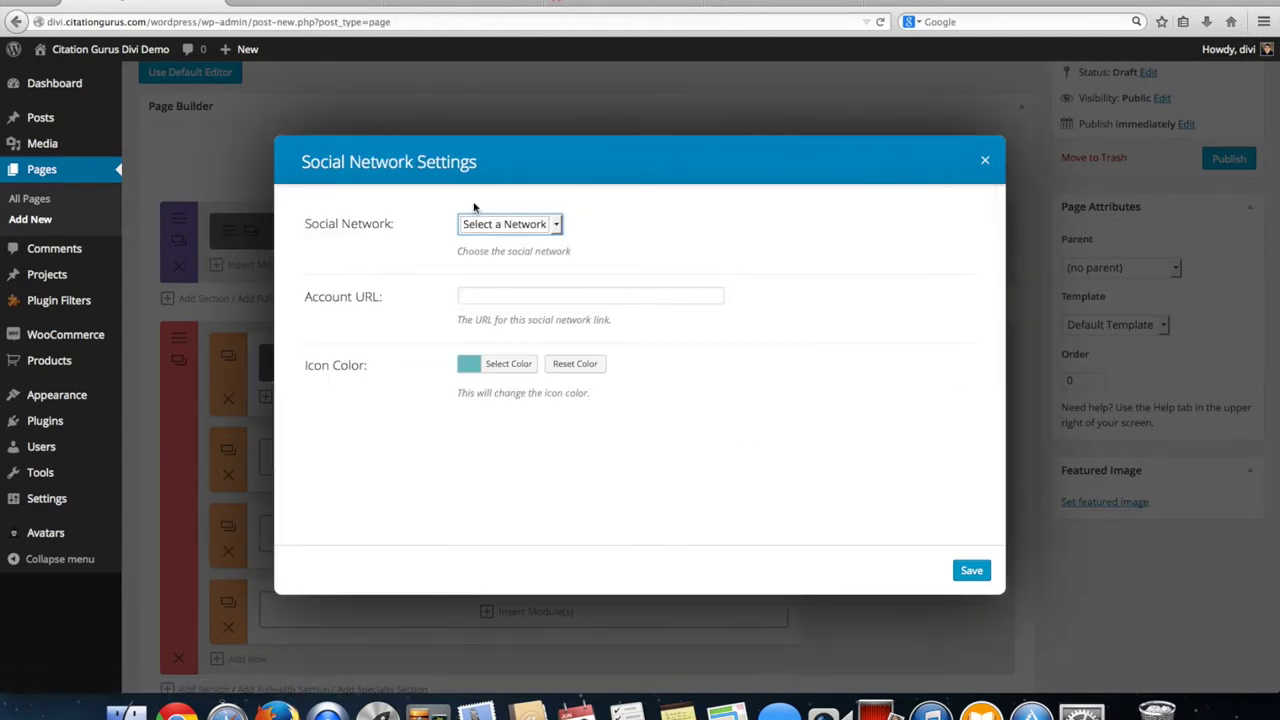
left_click(490, 233)
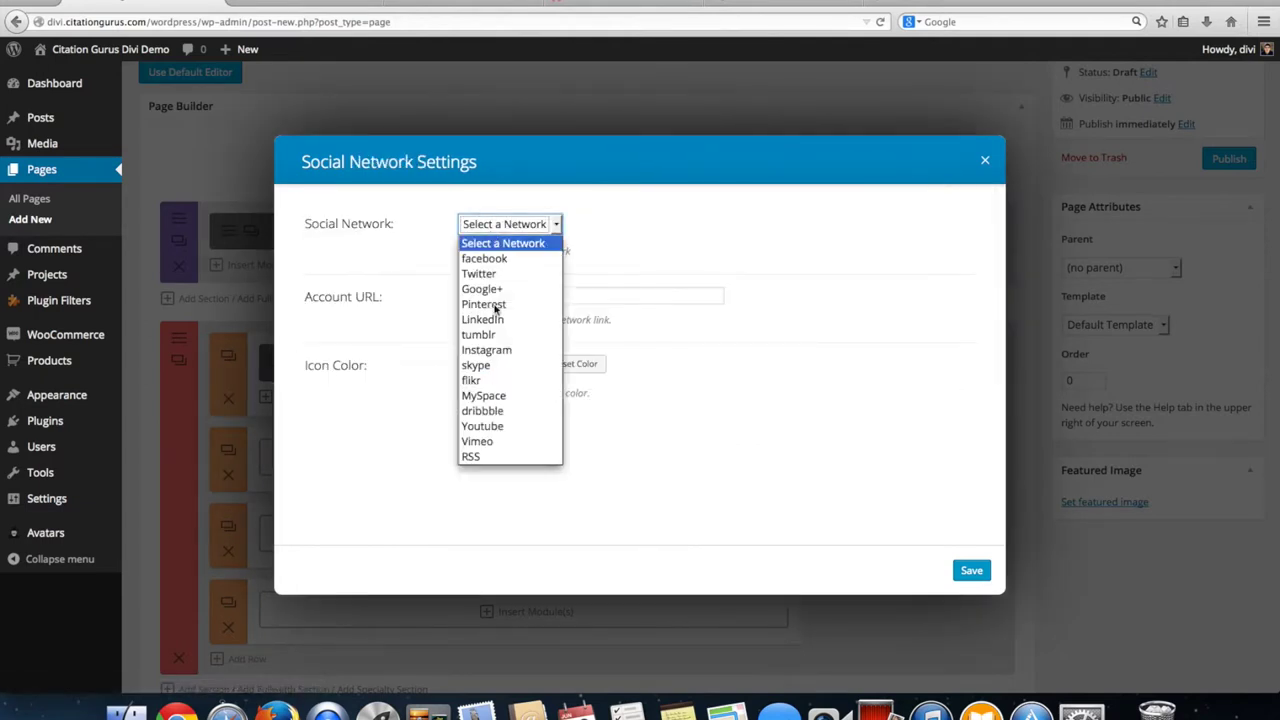
left_click(490, 458)
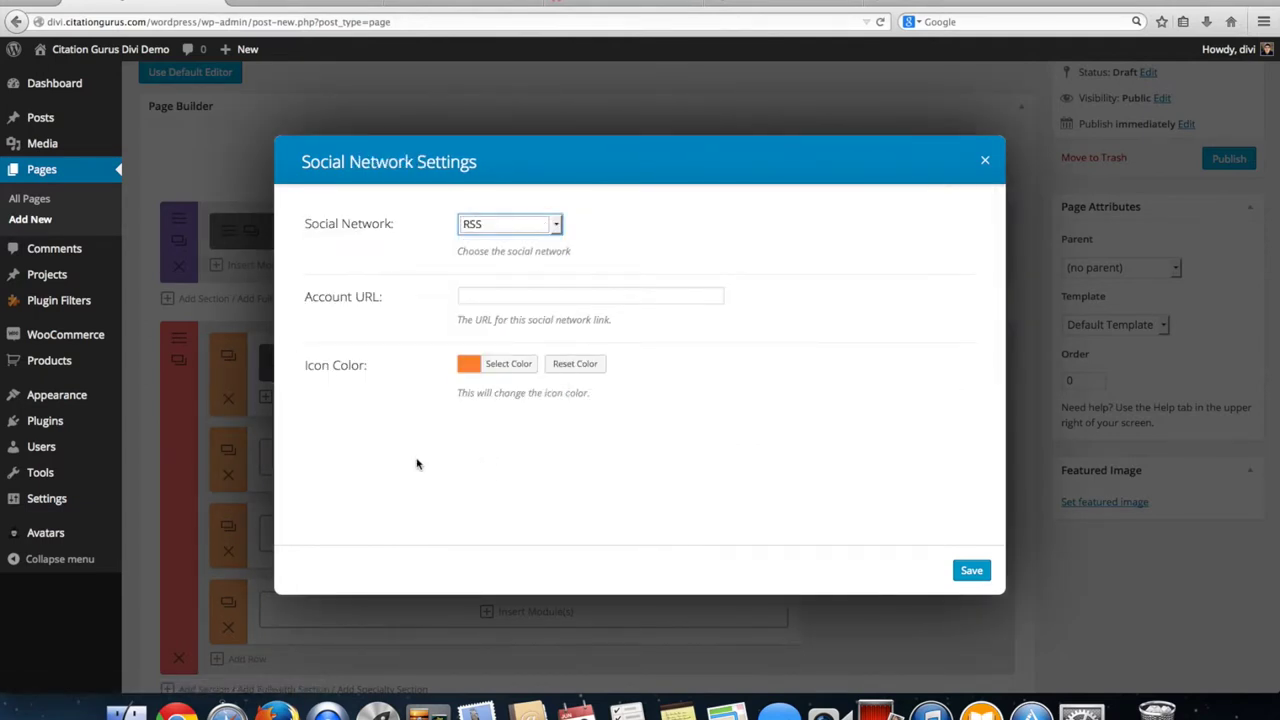
left_click(972, 573)
- Review the link shape choices and the module's text color, URL opening, follow button, admin label and CSS settings
scroll(722, 449, "down", 3)
left_click(536, 346)
left_click(710, 350)
scroll(712, 368, "down", 3)
scroll(713, 368, "down", 3)
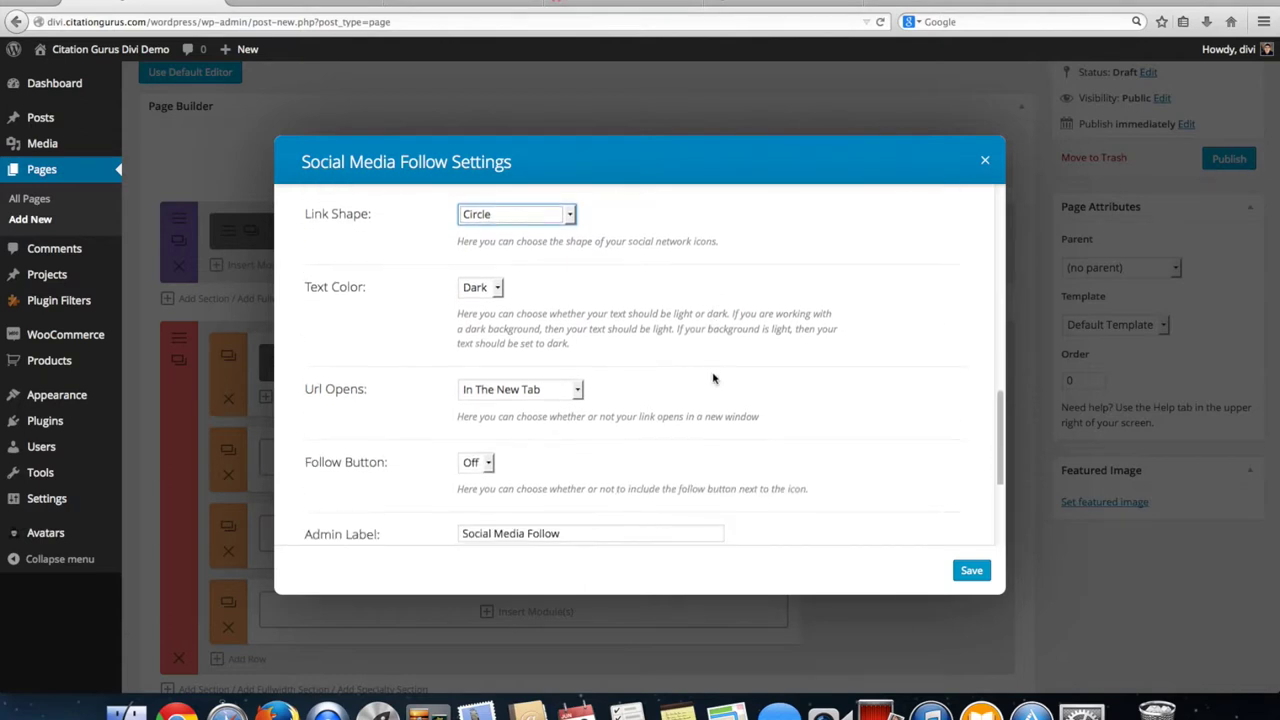
scroll(714, 377, "down", 2)
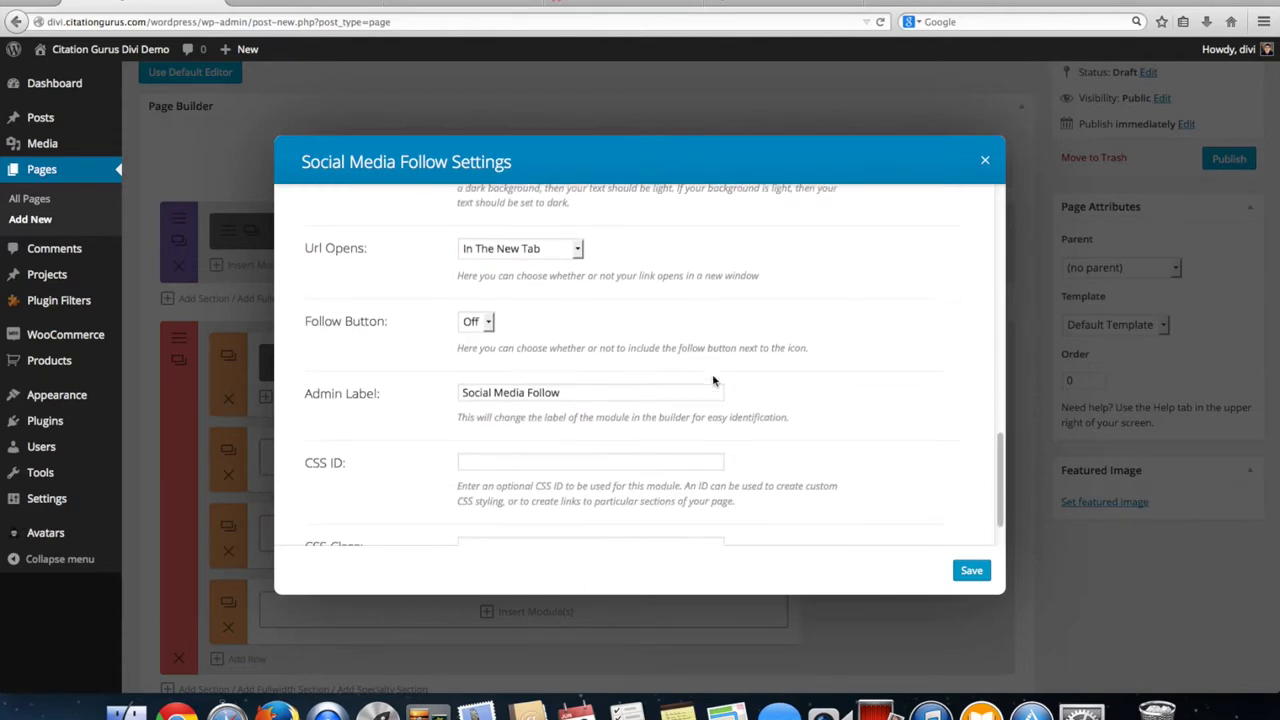
- Save the Social Media Follow module's settings and preview the page
scroll(724, 392, "up", 10)
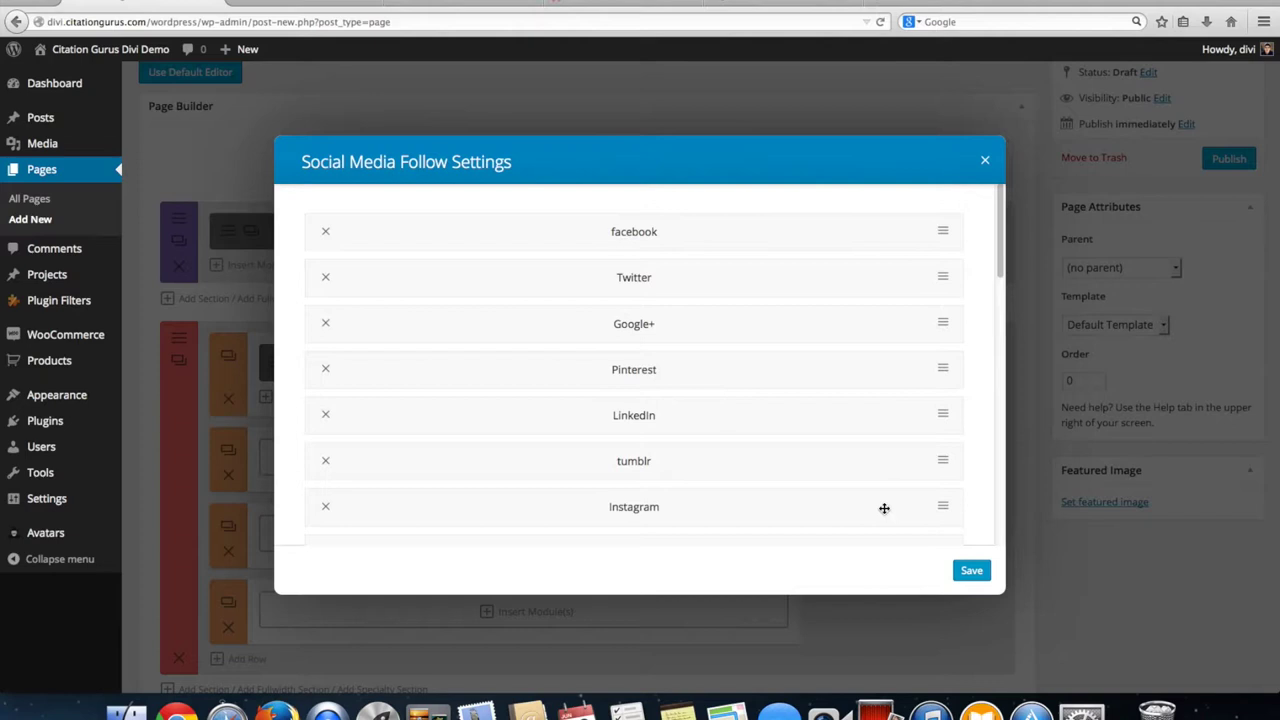
left_click(971, 570)
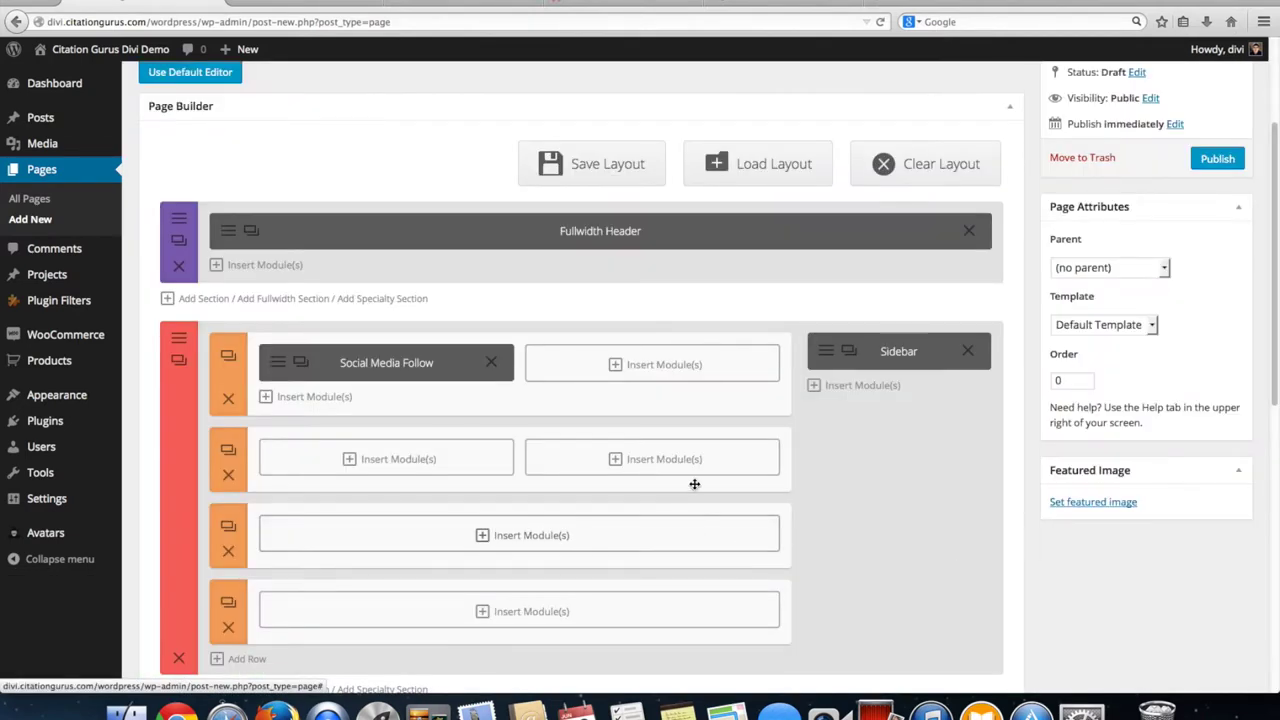
scroll(1105, 187, "up", 3)
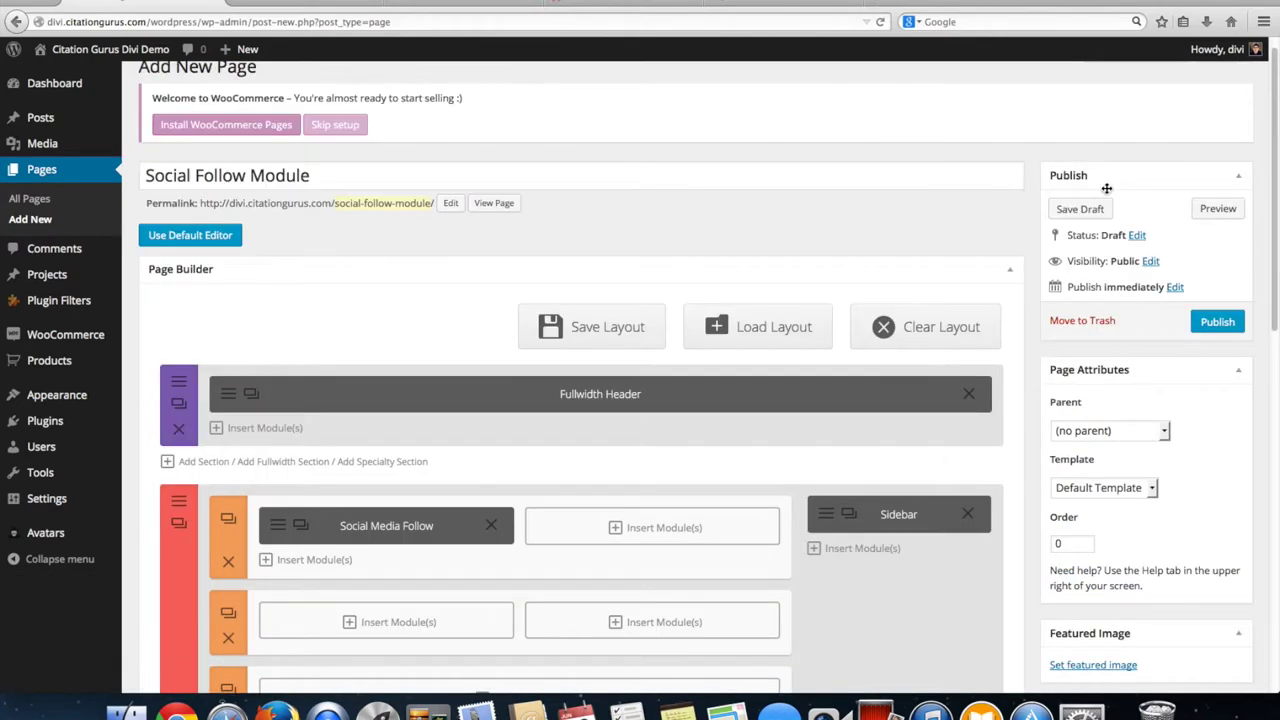
left_click(1209, 210)
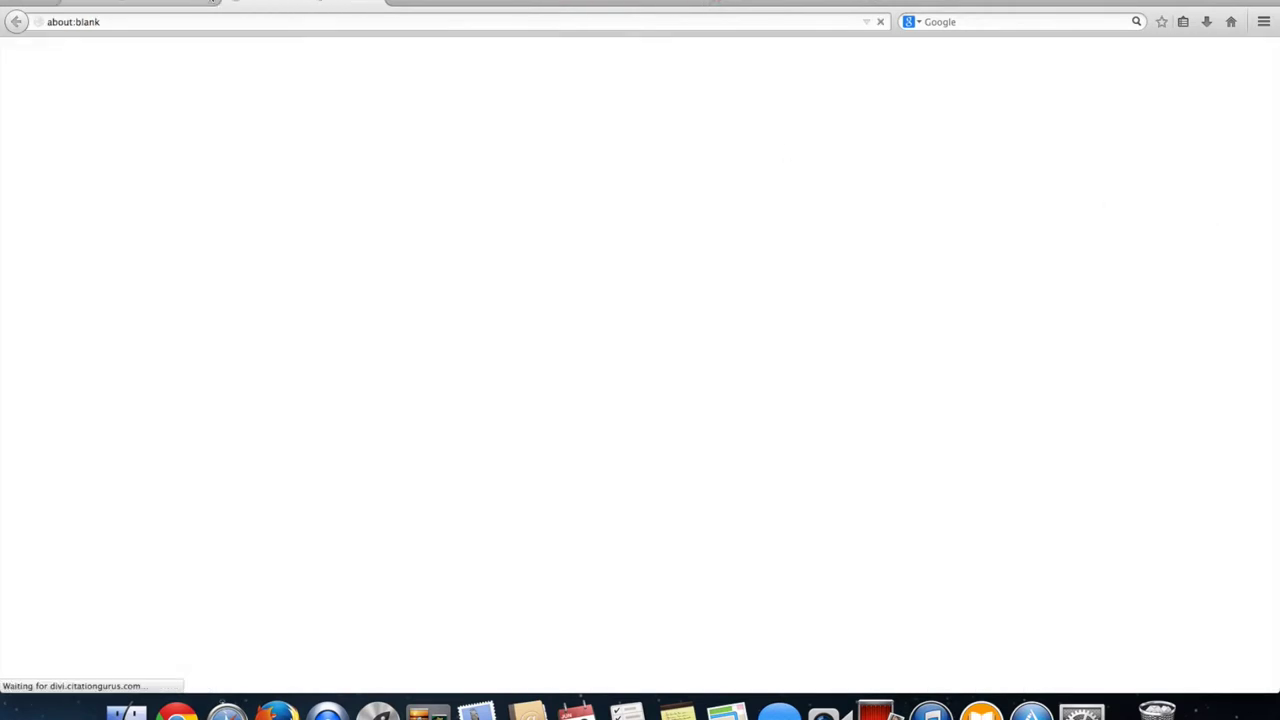
- Compare the previewed circular icons with the Elegant Themes Divi demo's social follow examples, and return to the page editor
left_click(443, 2)
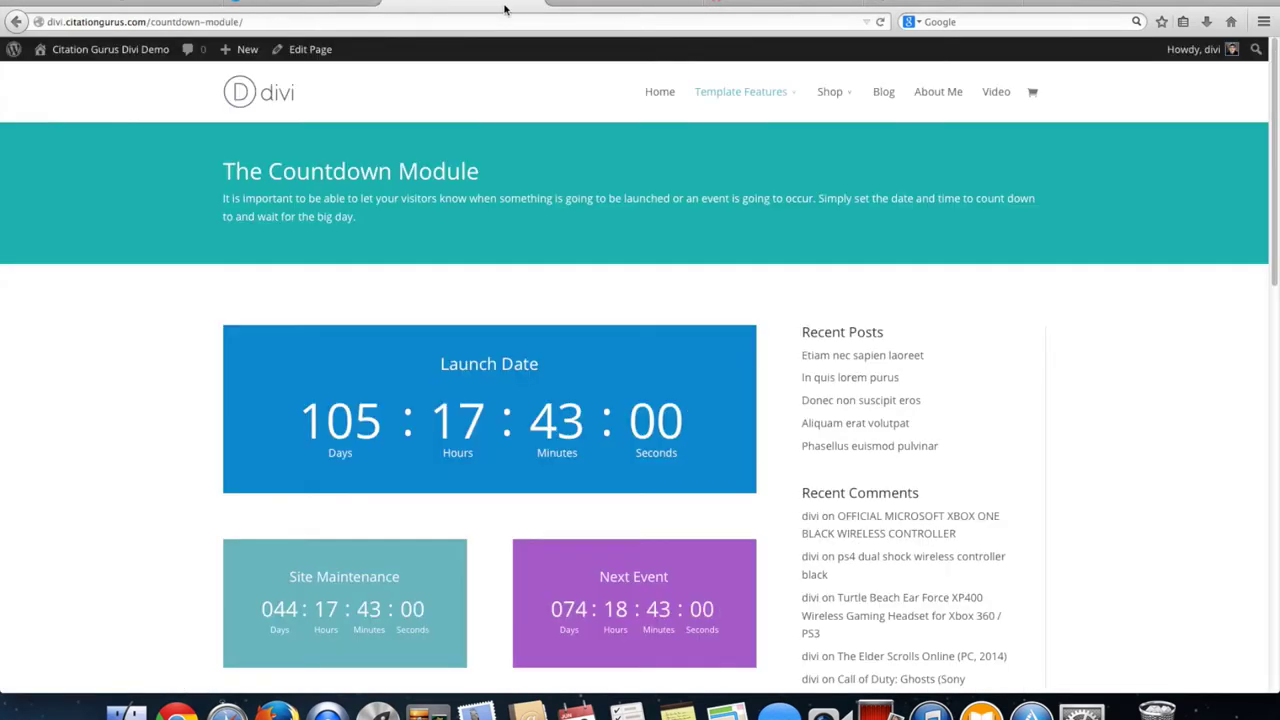
left_click(303, 2)
left_click(292, 4)
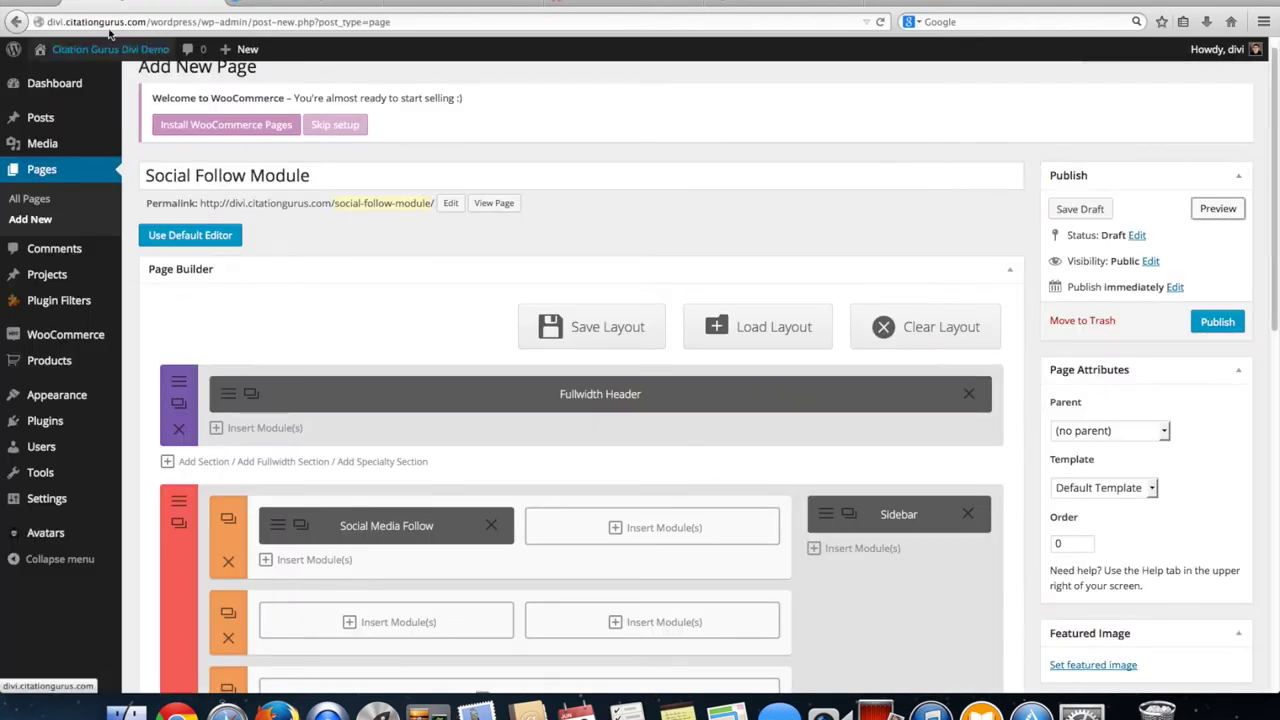
left_click(256, 5)
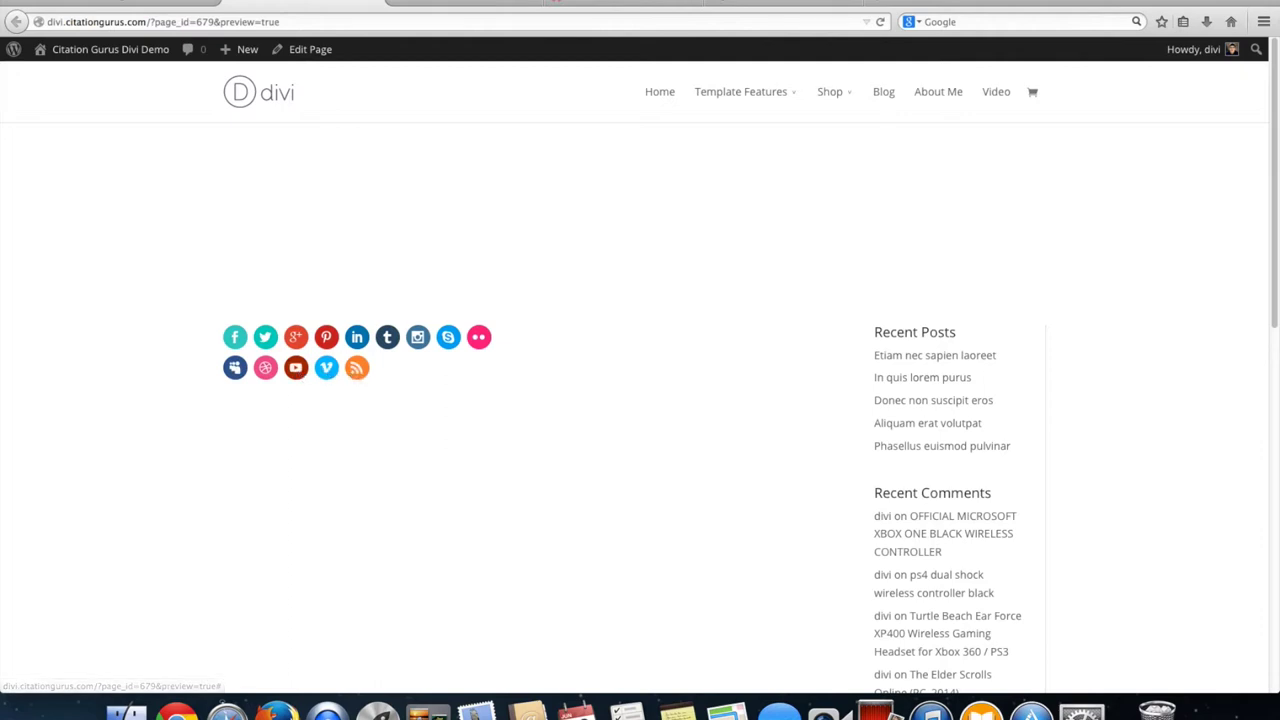
left_click(645, 4)
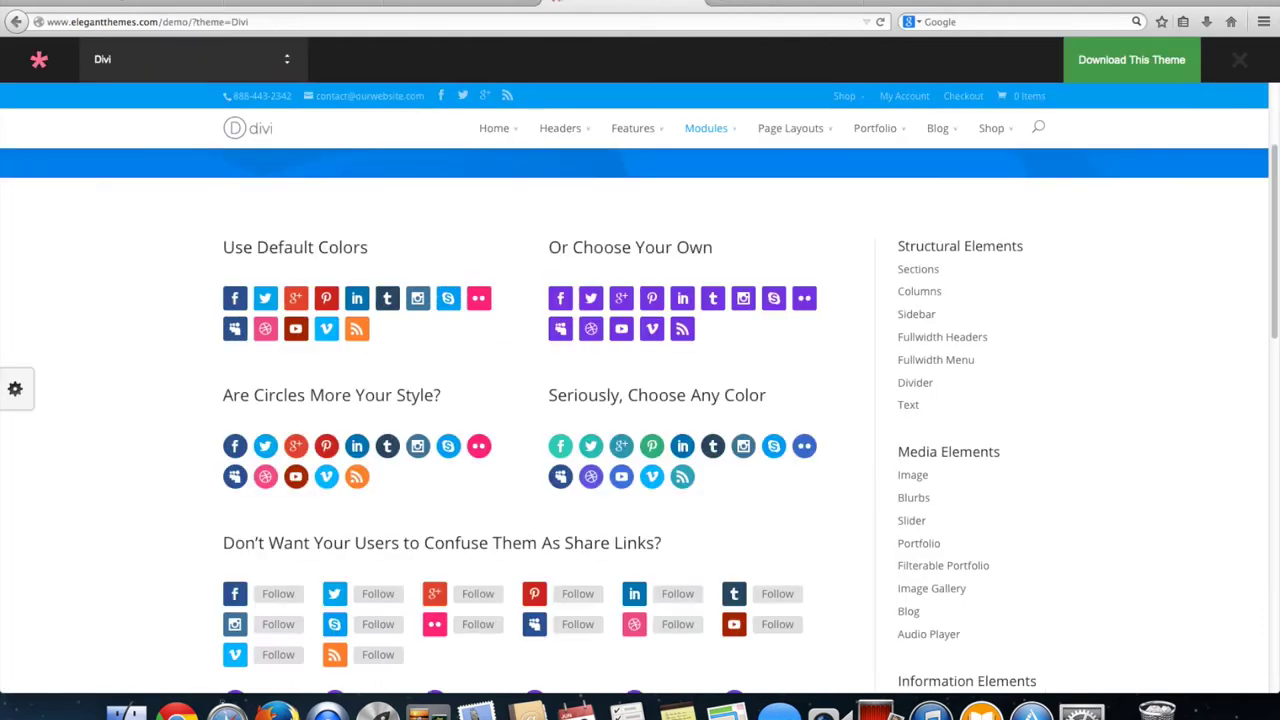
left_click(265, 3)
left_click(138, 3)
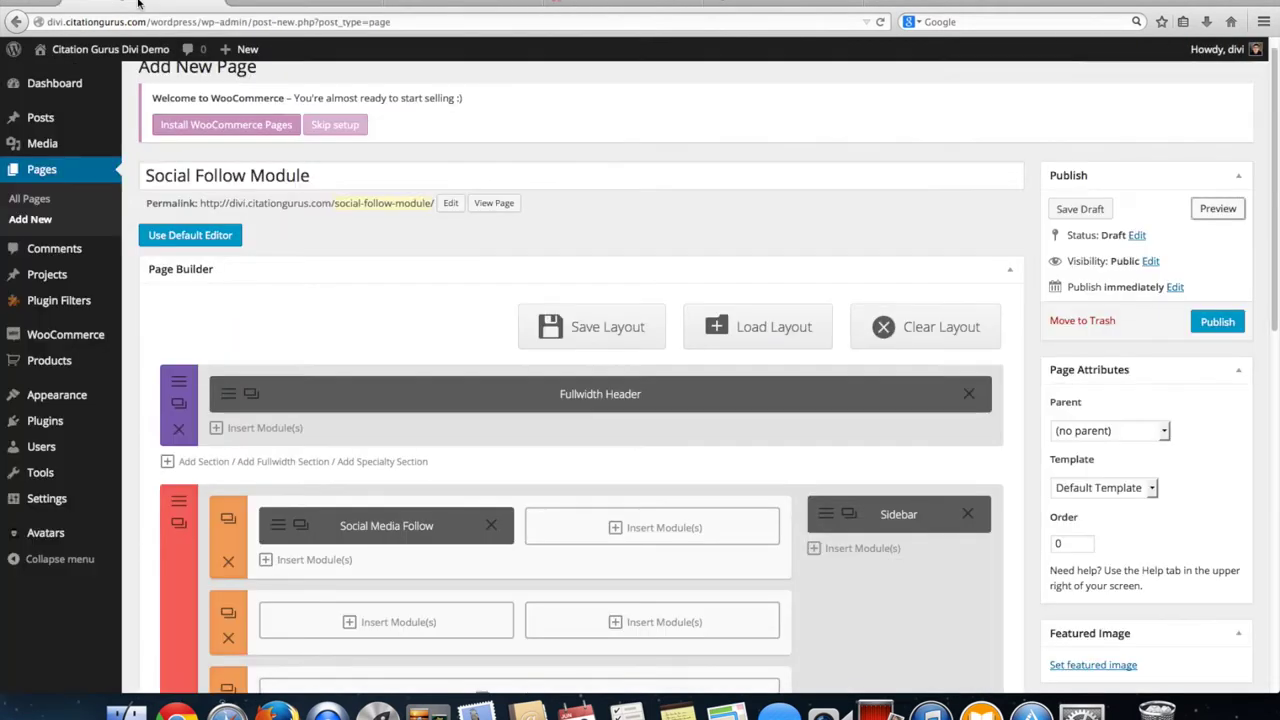
- Insert a Social Media Follow module in the second column of the specialty section's first row, with the Rounded Rectangle link shape
left_click(617, 541)
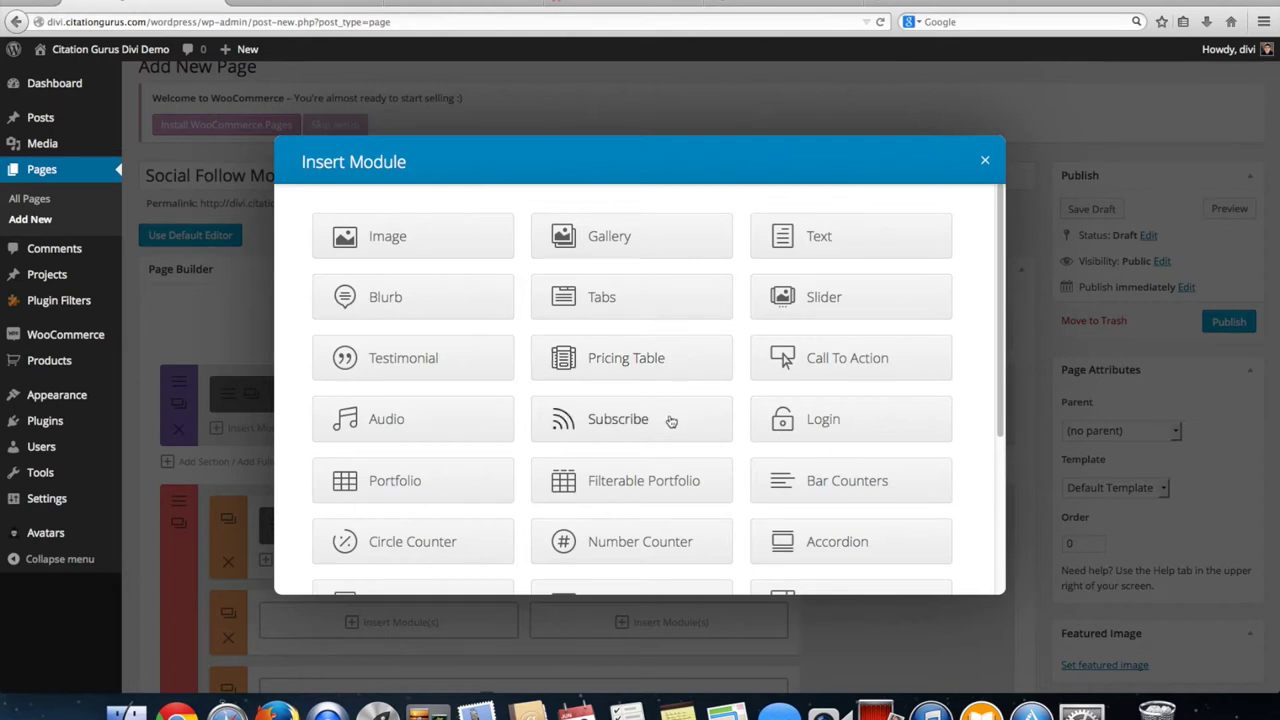
scroll(671, 421, "down", 5)
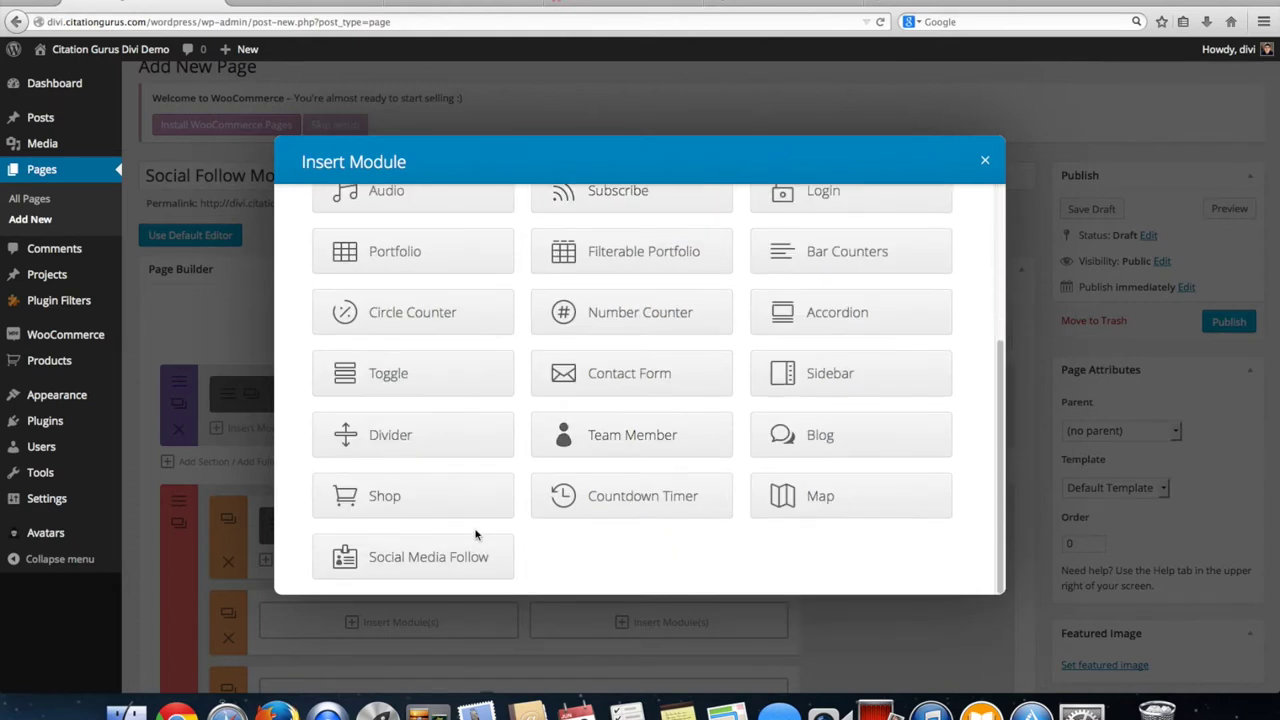
left_click(462, 558)
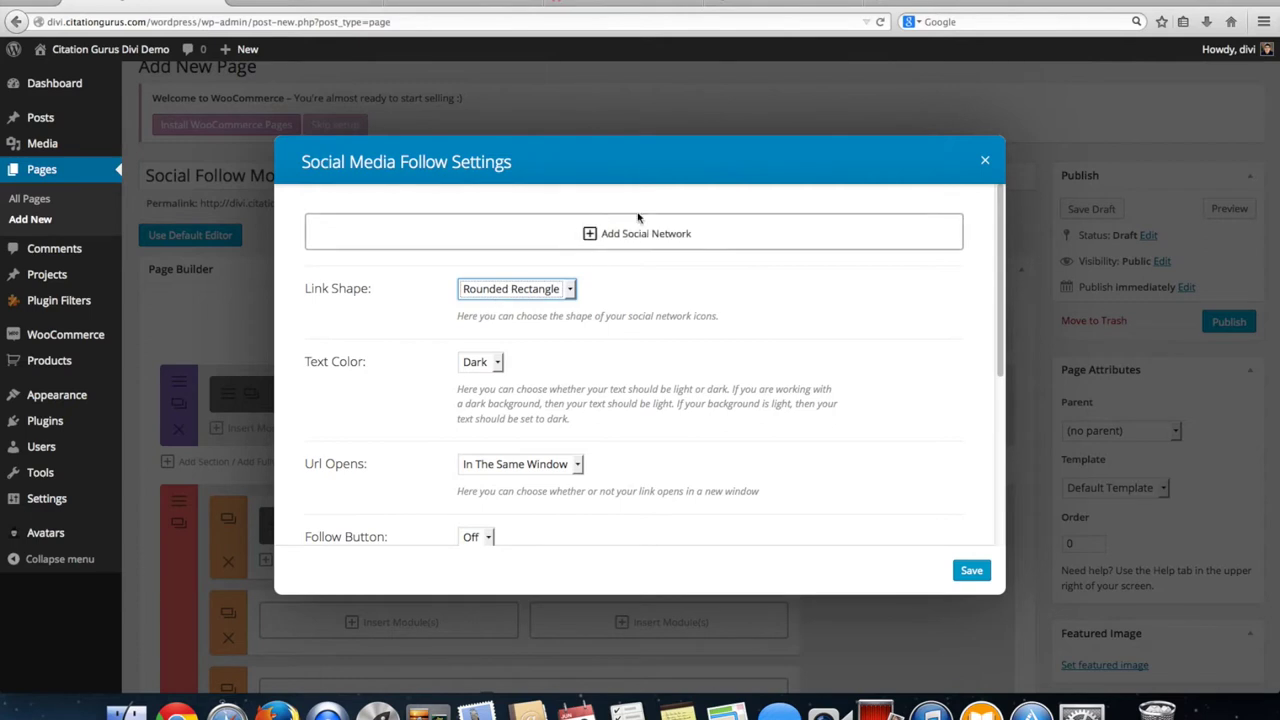
left_click(550, 289)
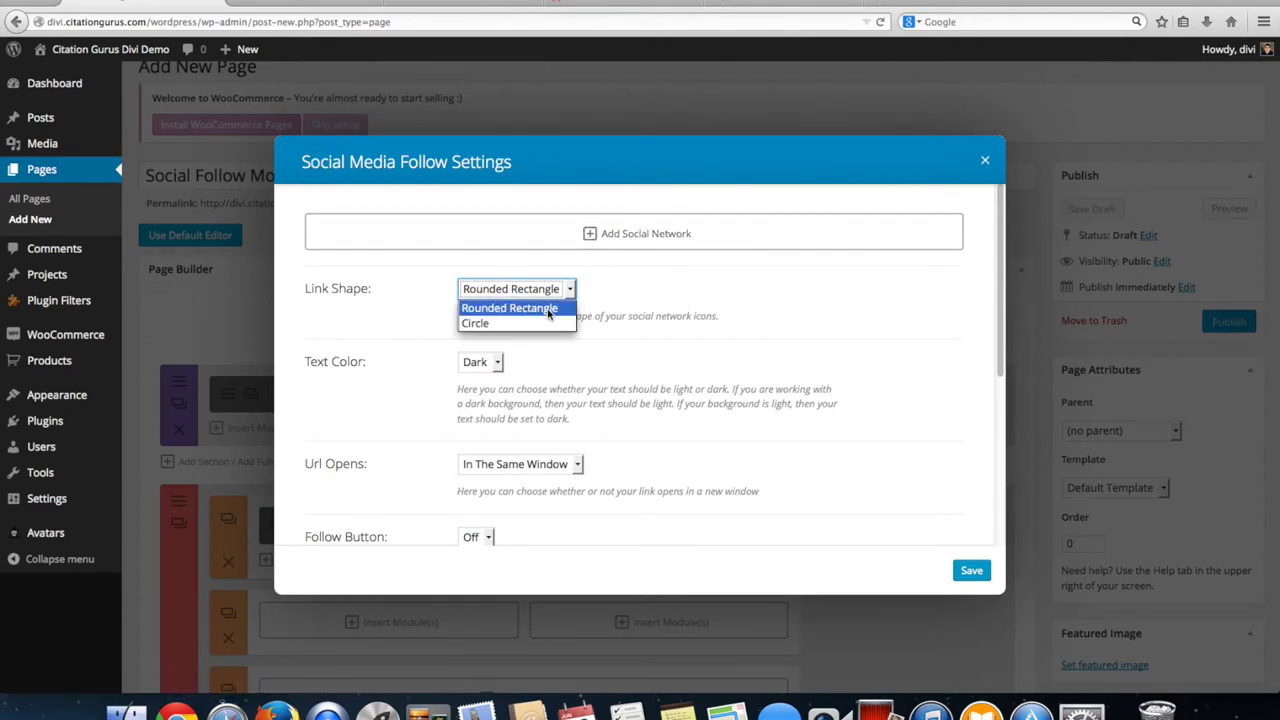
left_click(548, 312)
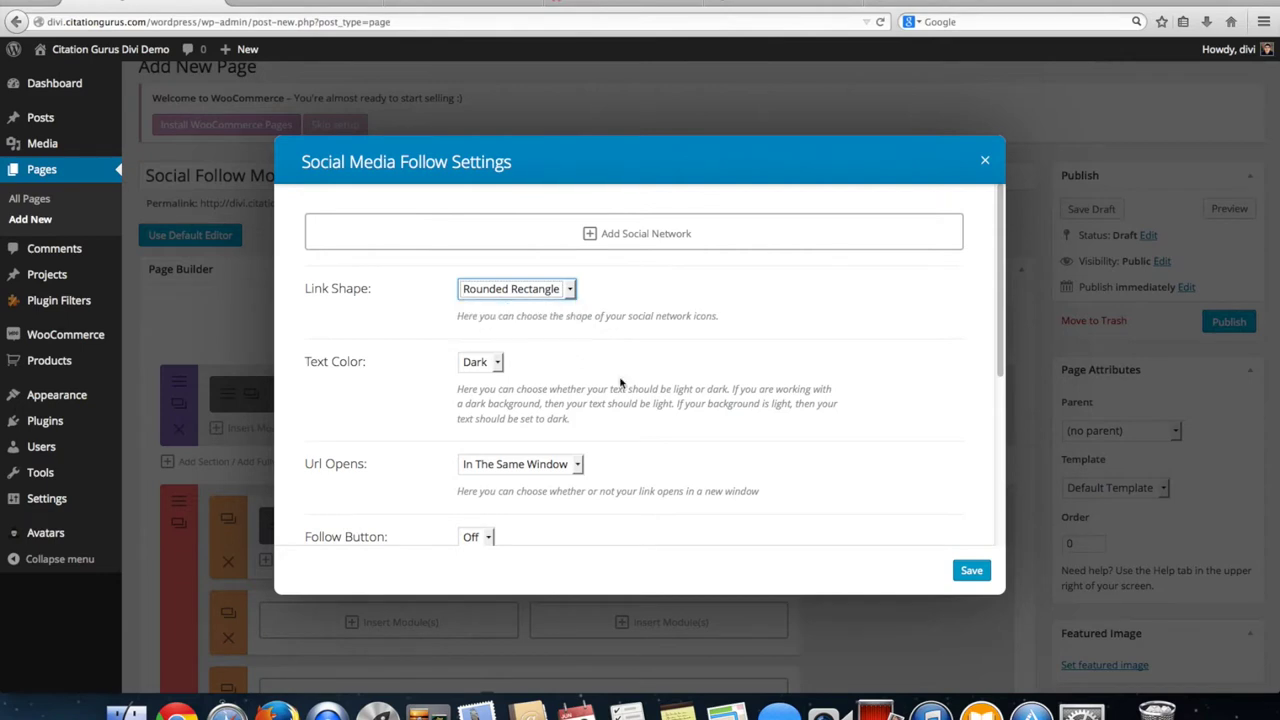
- Add a facebook network with the account URL blank and default icon color, save it, and keep the link shape at Rounded Rectangle
left_click(629, 238)
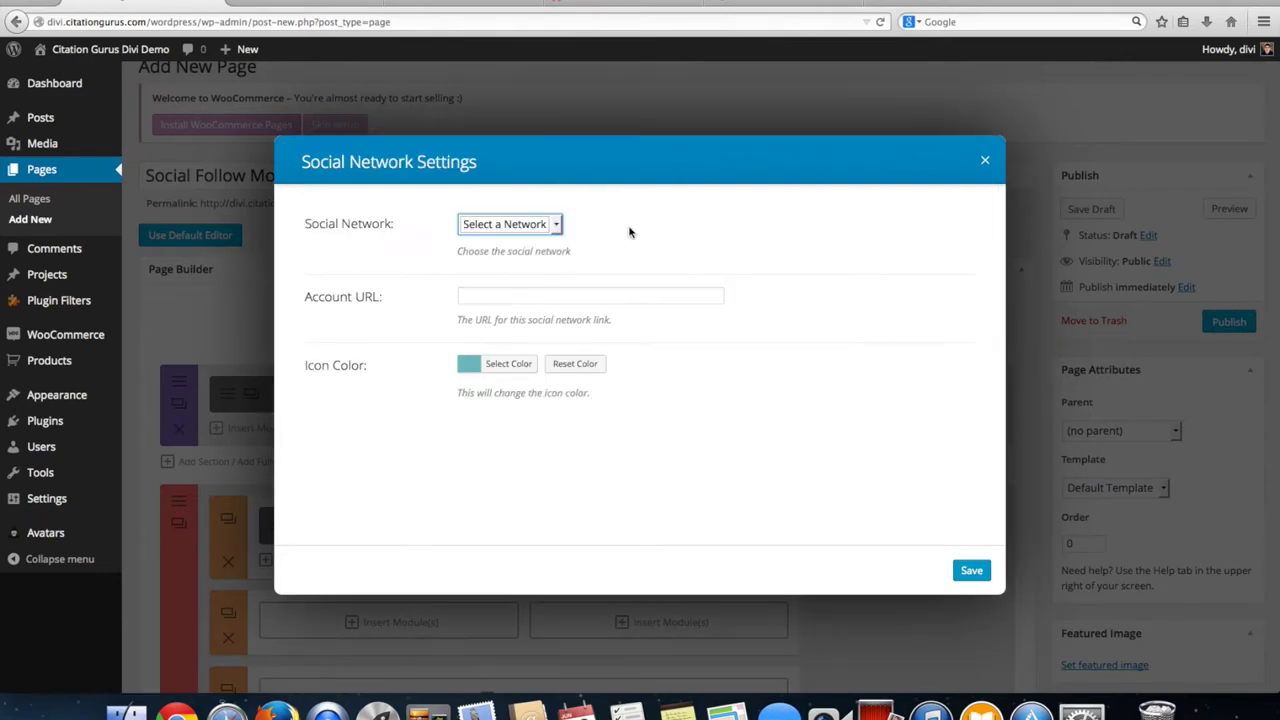
left_click(495, 230)
left_click(492, 260)
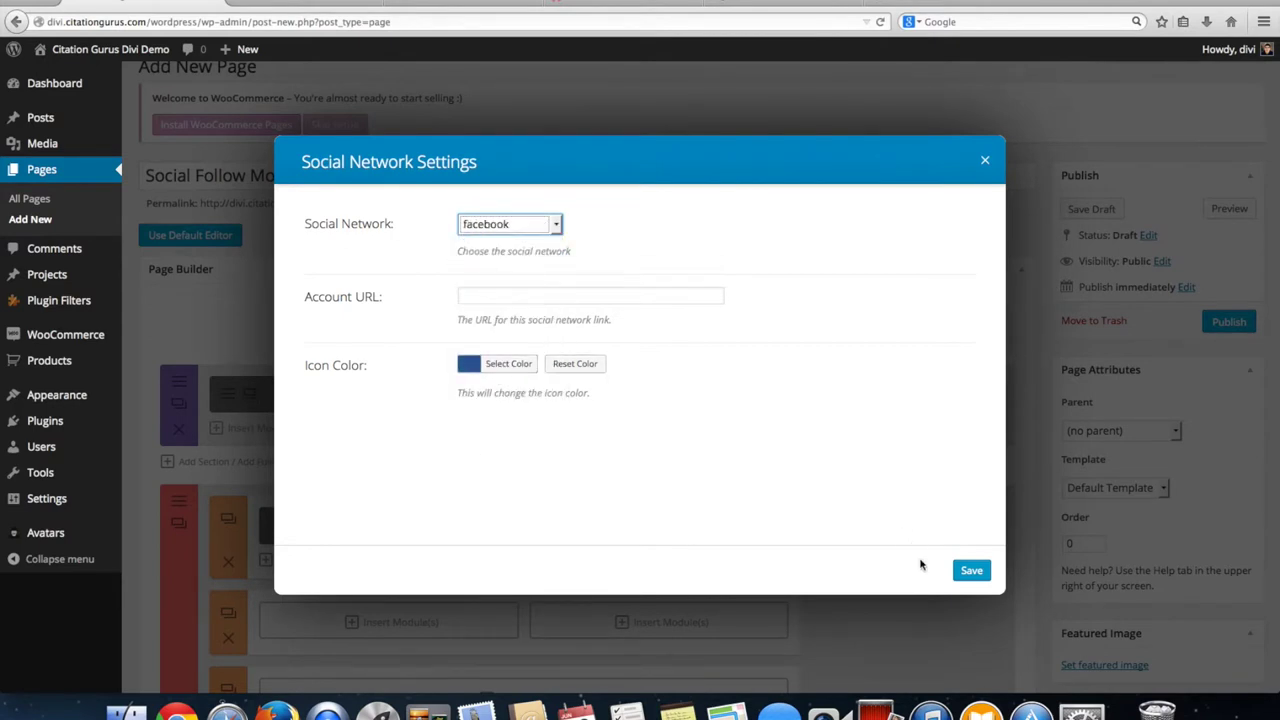
left_click(975, 572)
left_click(512, 308)
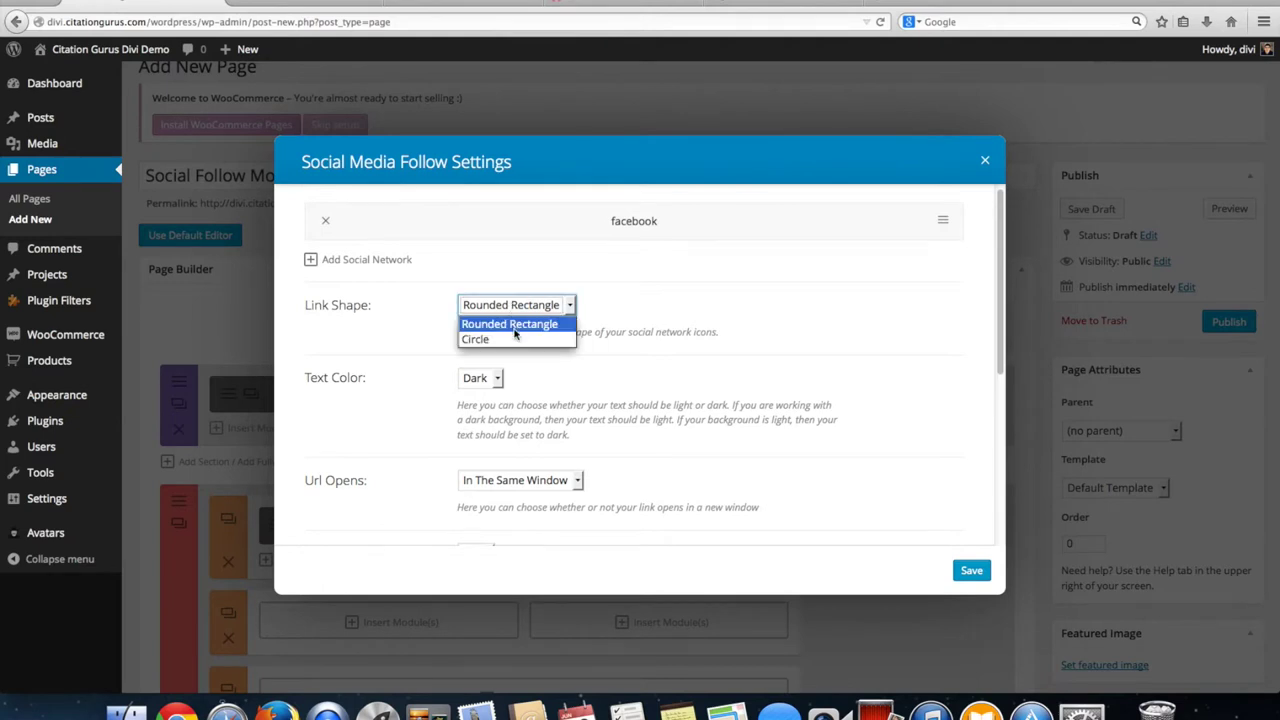
left_click(814, 326)
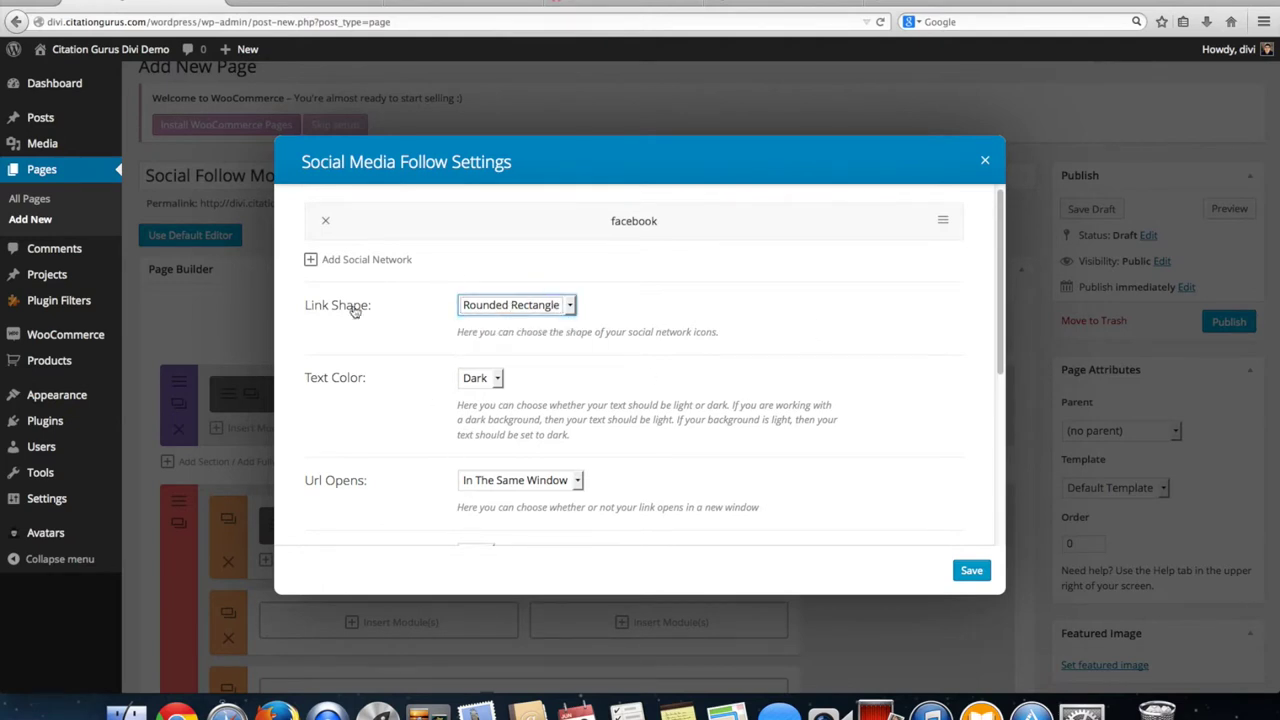
- Add a Twitter network with the account URL left blank and the default icon color, and save it
left_click(366, 261)
left_click(500, 225)
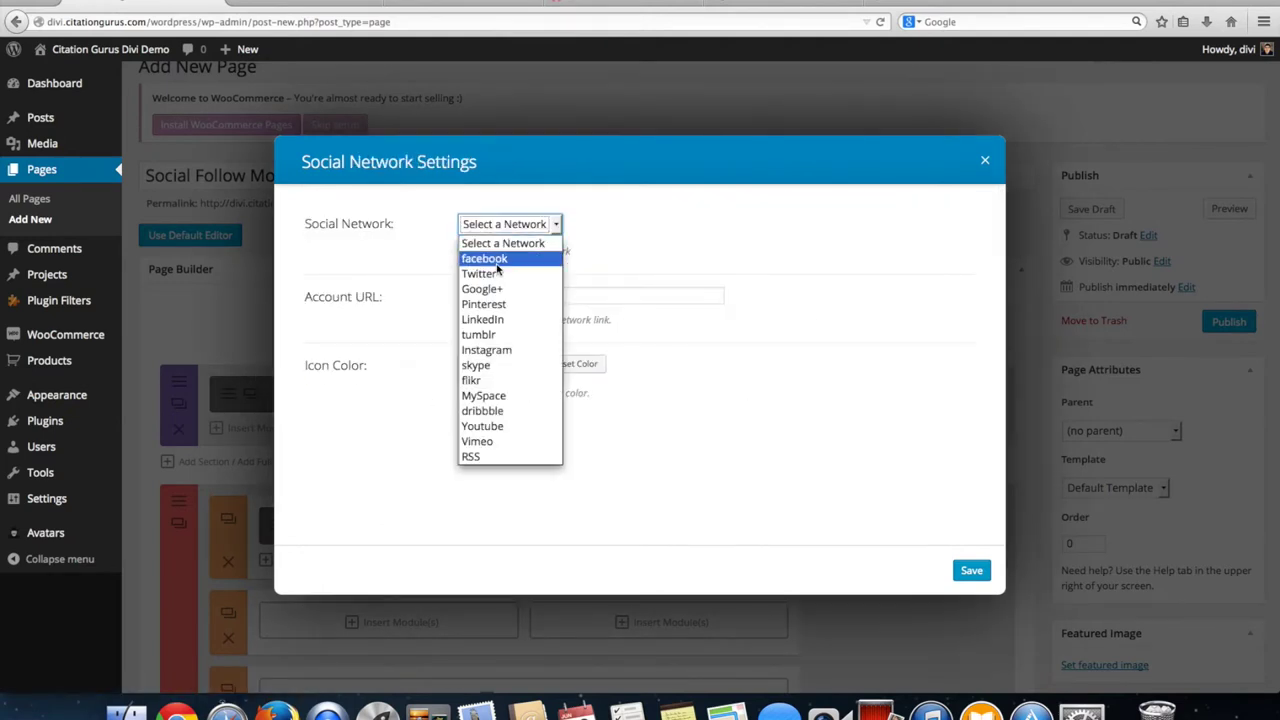
left_click(495, 276)
left_click(966, 578)
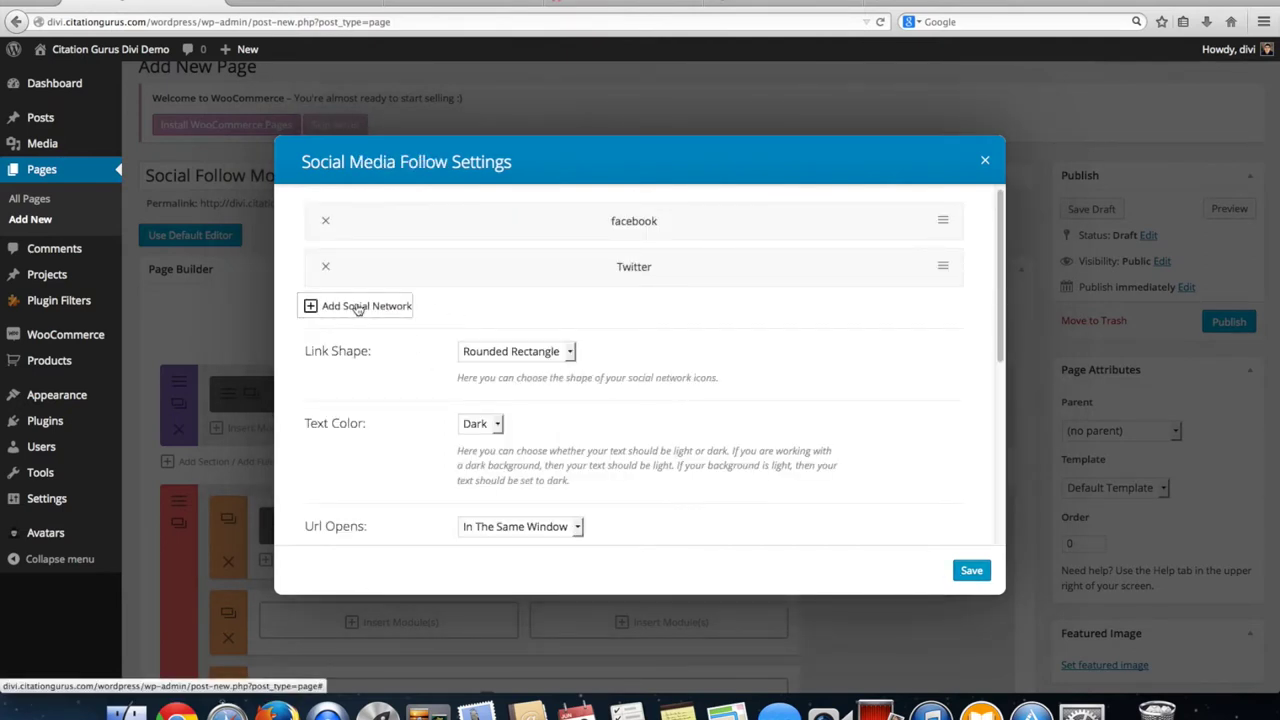
- Add a Google+ network with the account URL left blank and the default icon color, and save it
left_click(357, 308)
left_click(501, 230)
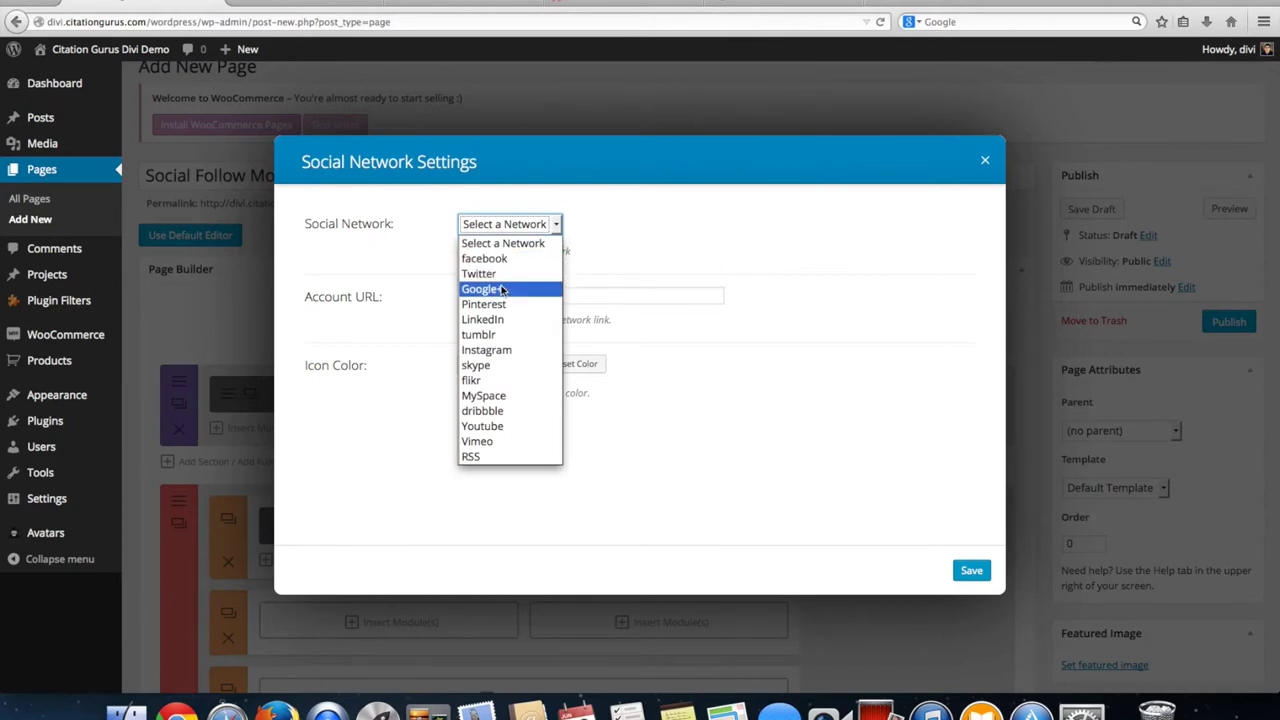
left_click(504, 289)
left_click(966, 570)
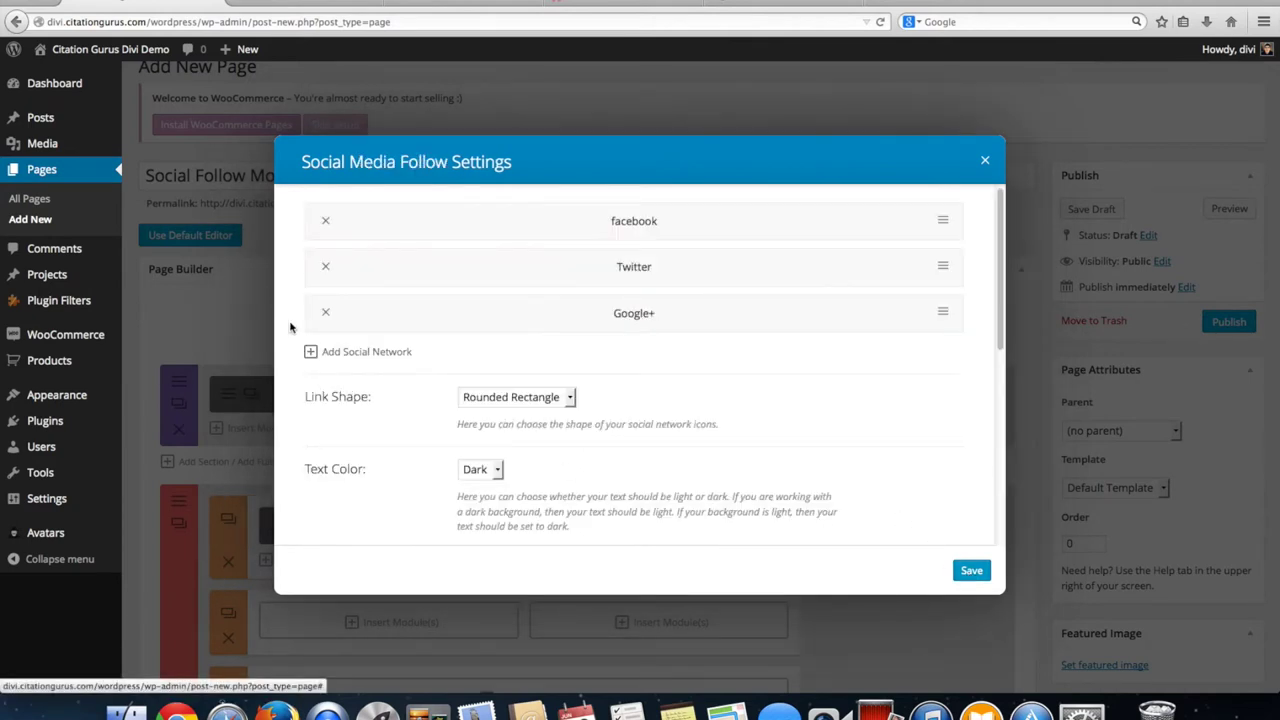
- Add a Pinterest network with the account URL left blank and the default icon color, and save it
left_click(410, 355)
left_click(507, 224)
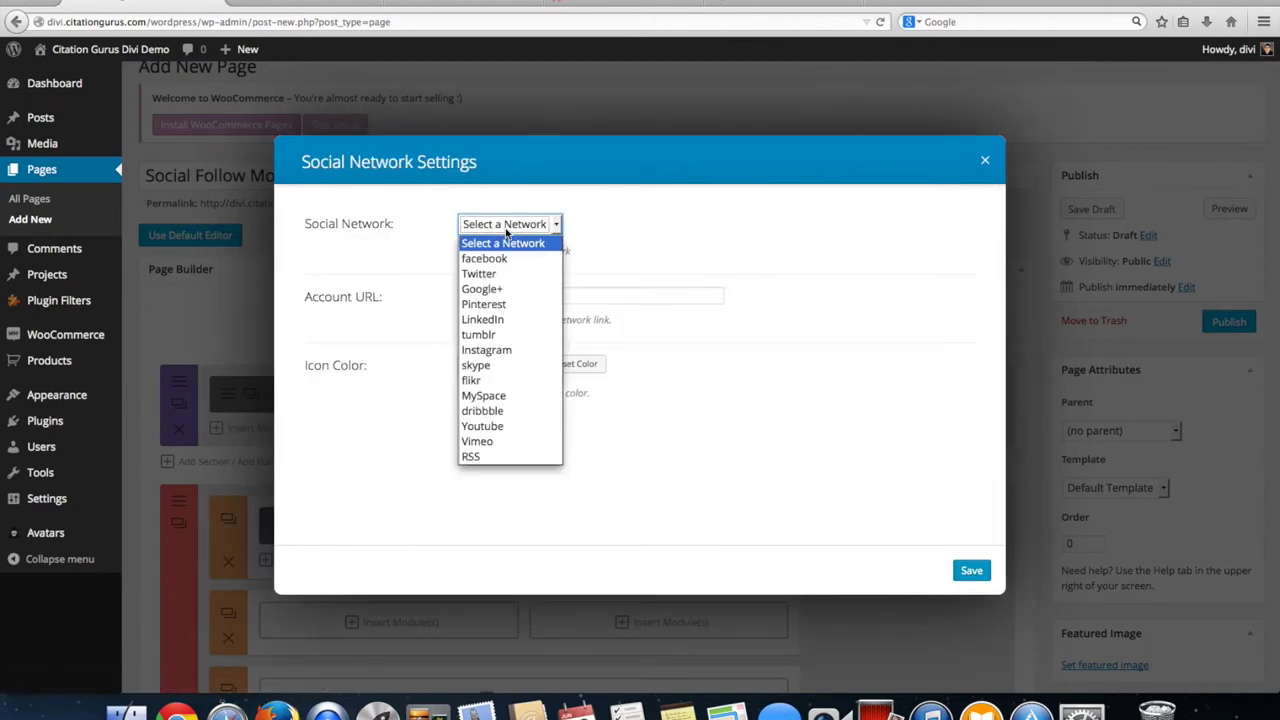
left_click(505, 308)
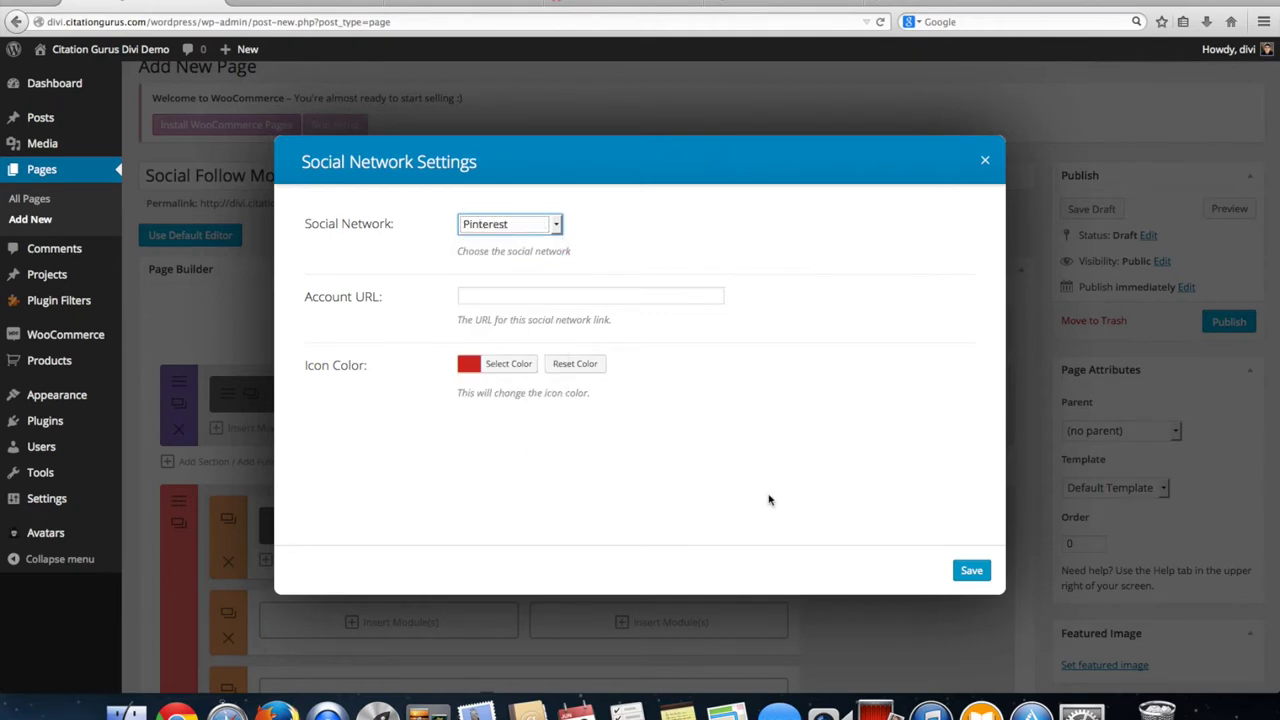
left_click(971, 571)
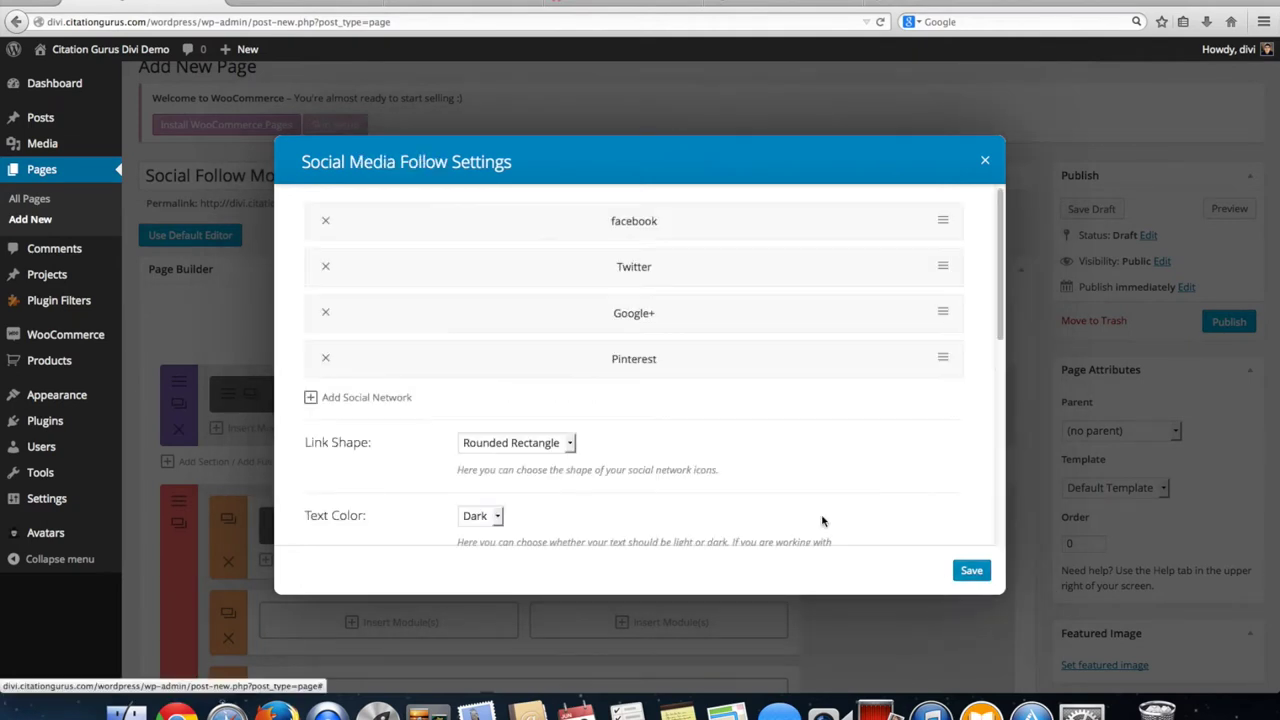
- Add a LinkedIn network with the account URL left blank and the default icon color, and save it
left_click(352, 405)
left_click(508, 224)
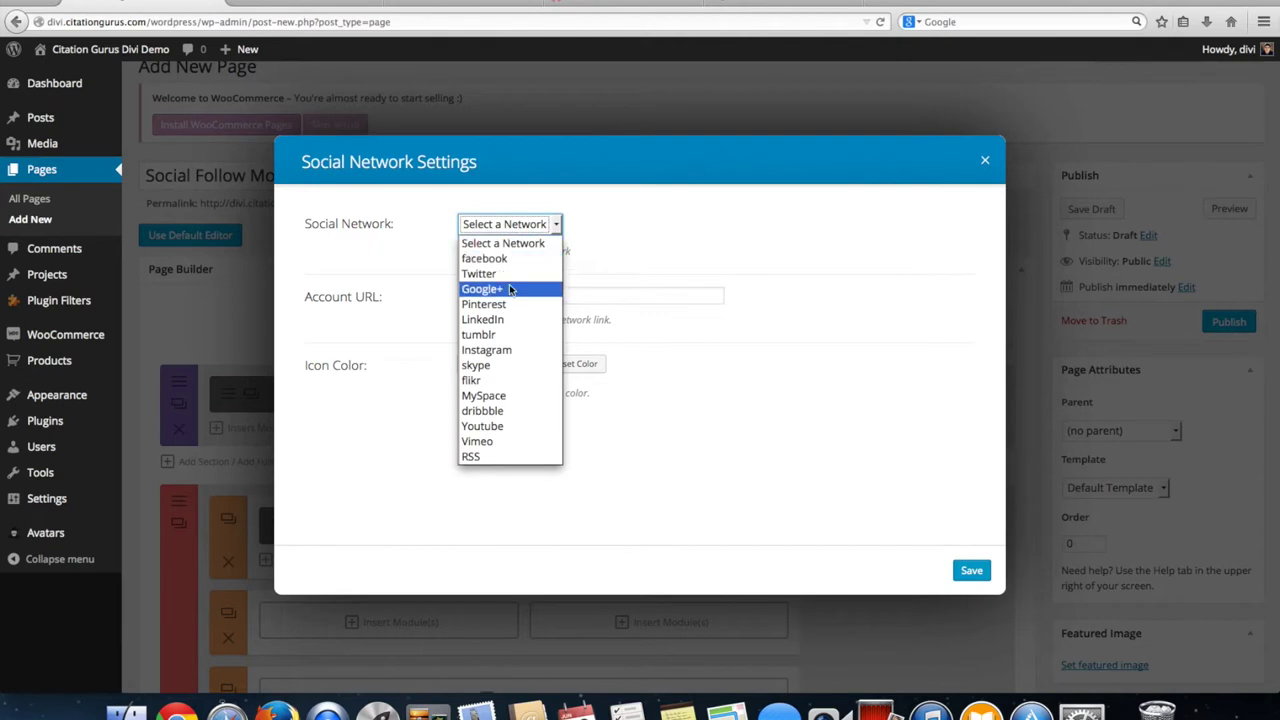
left_click(508, 320)
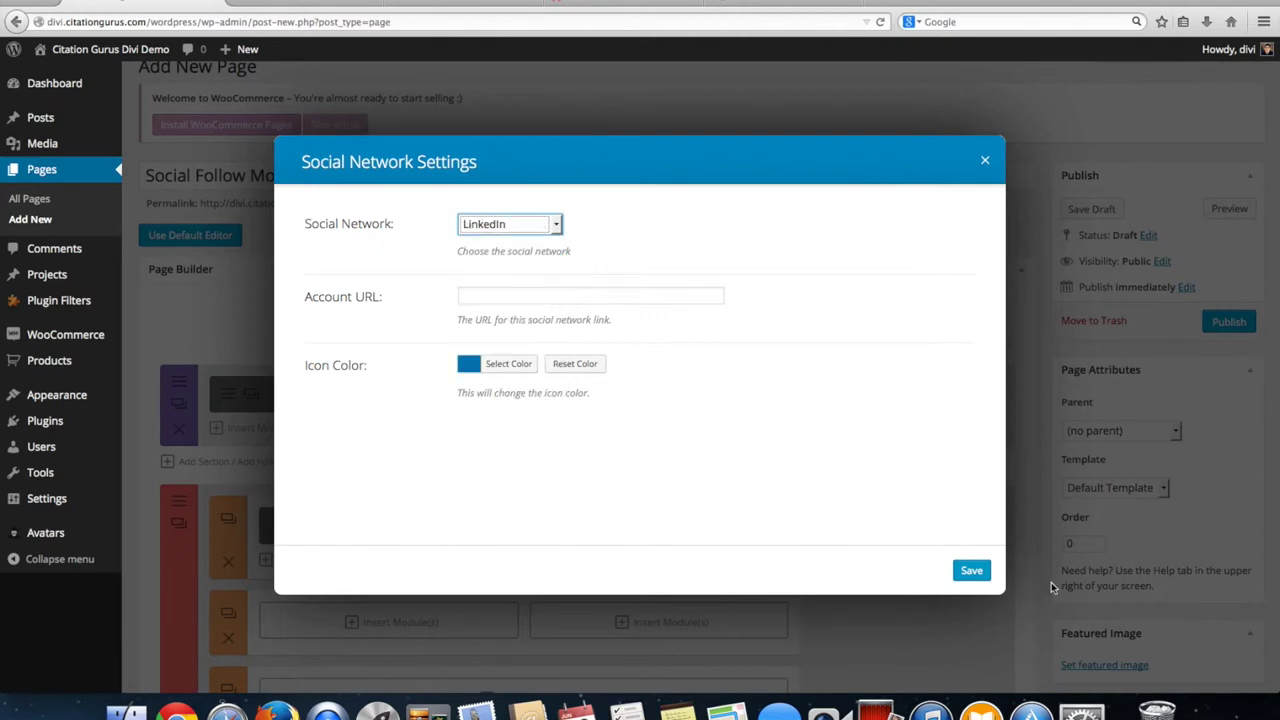
left_click(980, 573)
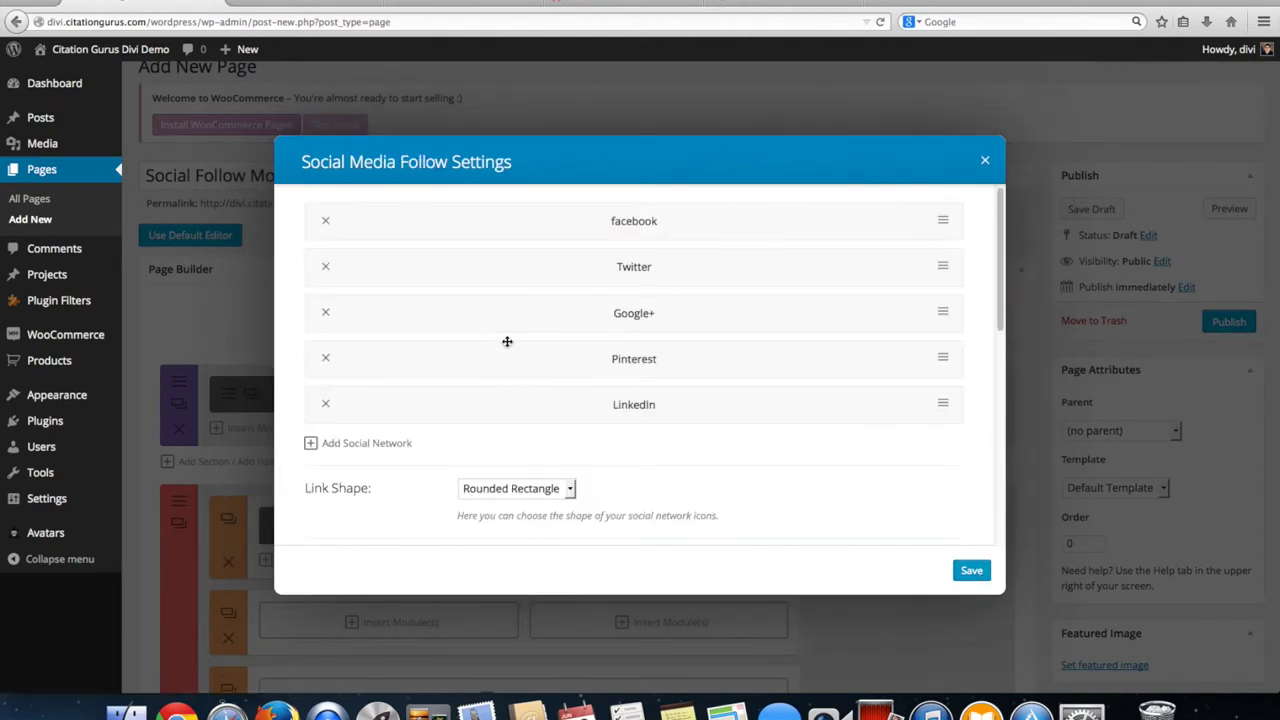
- Add a tumblr network with the account URL left blank and the default icon color, and save it
left_click(378, 445)
left_click(509, 225)
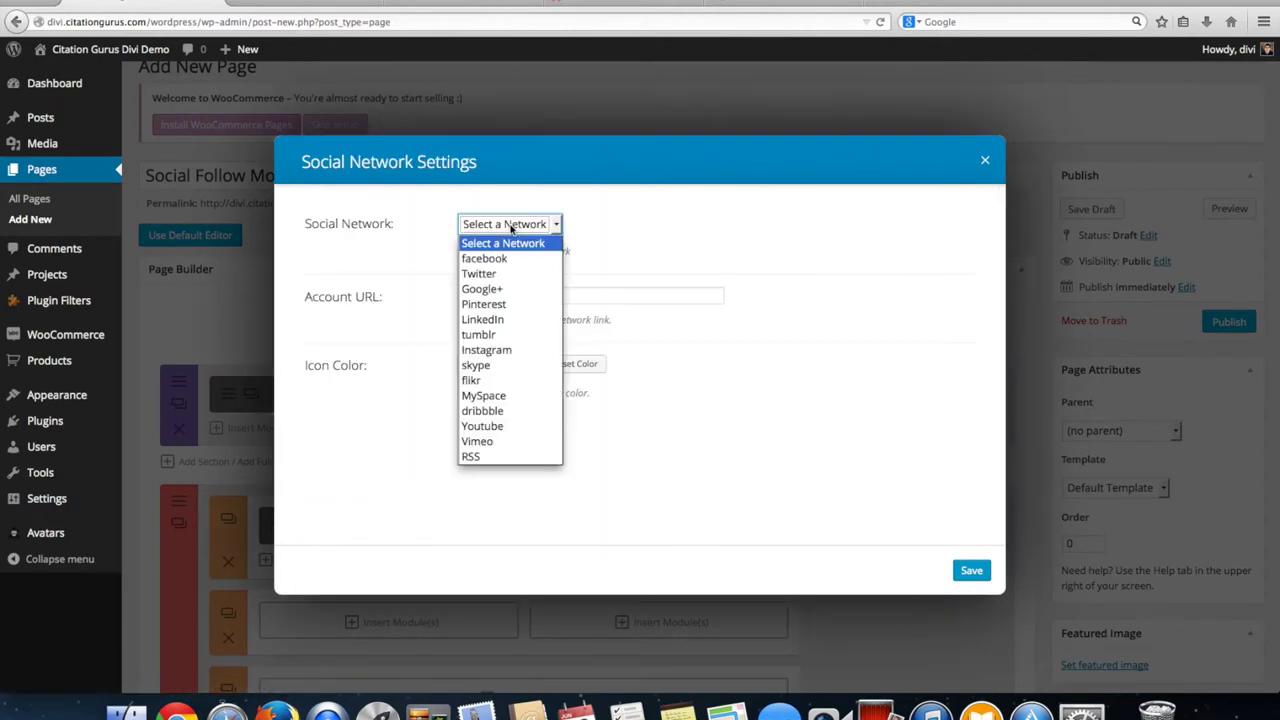
left_click(506, 336)
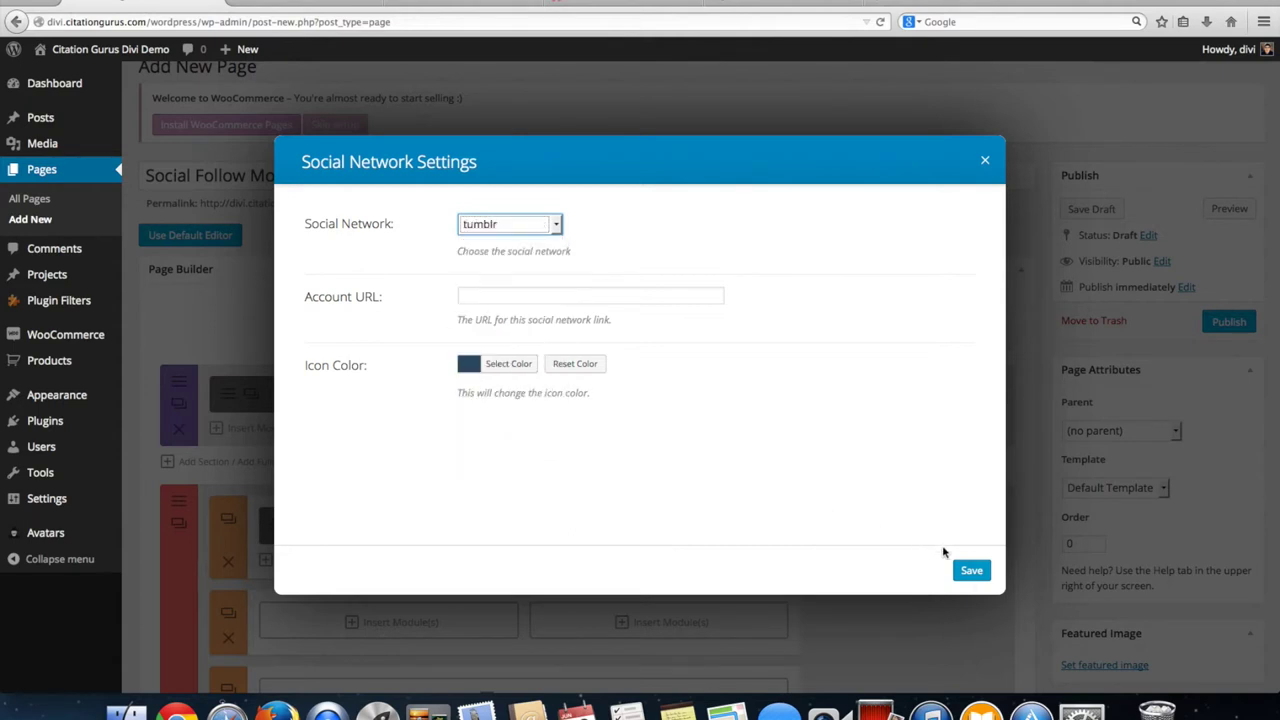
left_click(970, 570)
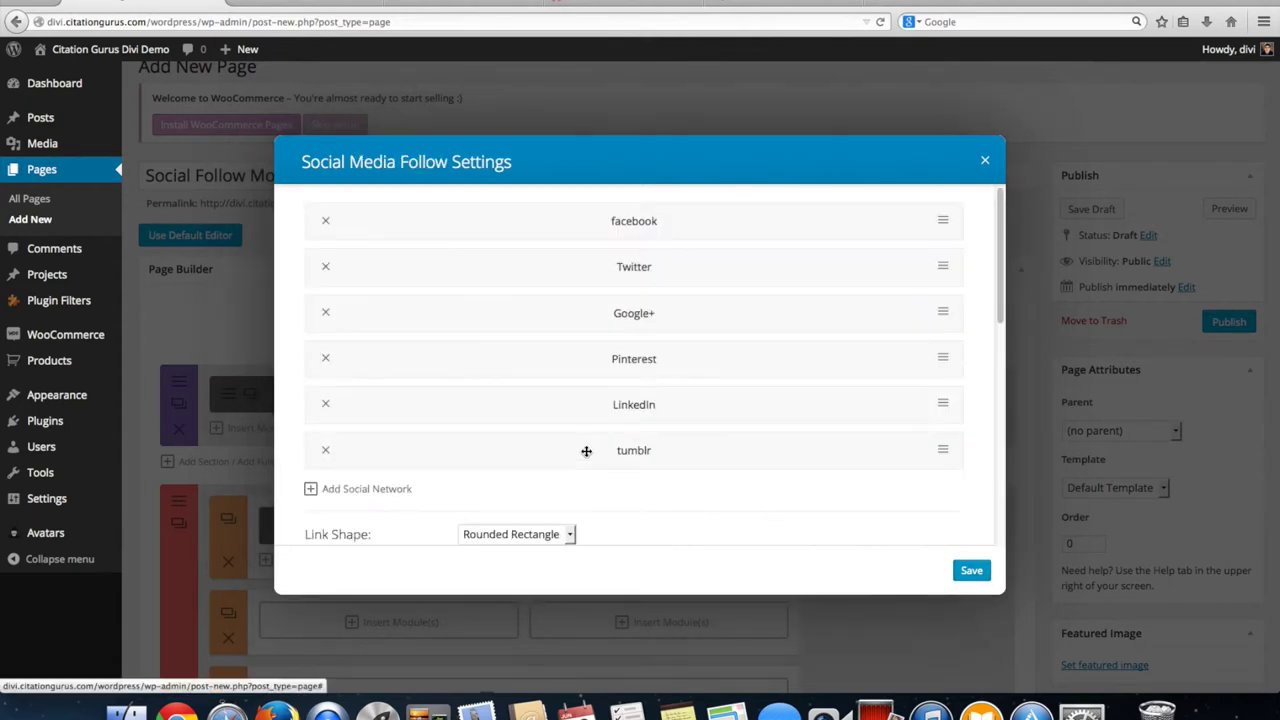
left_click(404, 491)
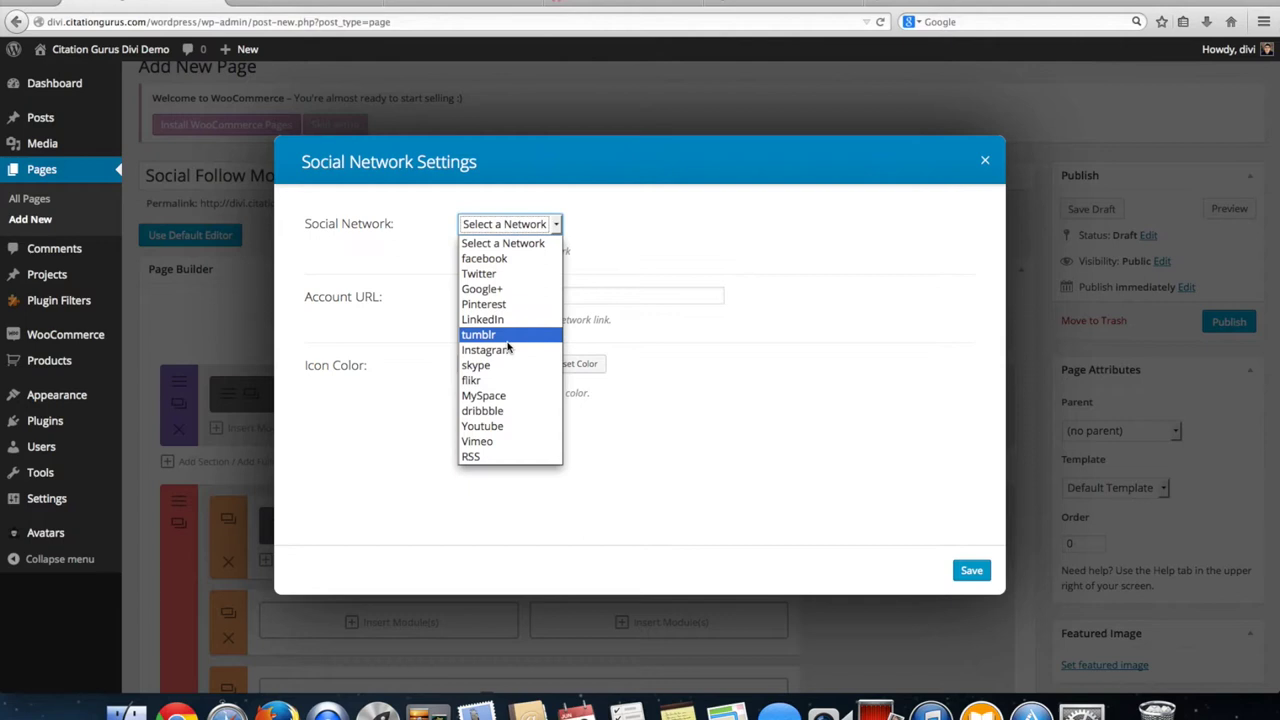
left_click(508, 334)
left_click(971, 571)
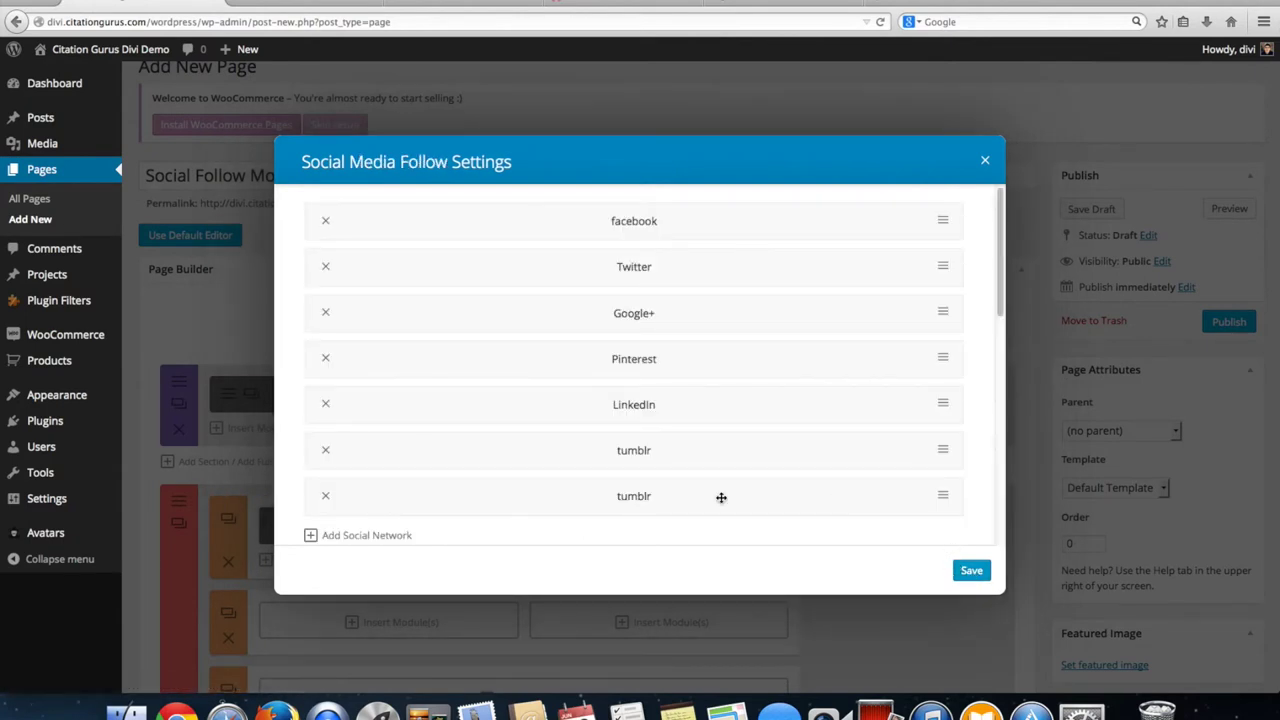
left_click(327, 495)
- Remove the duplicate tumblr entry and add an Instagram network with a blank account URL and the default icon color
left_click(332, 489)
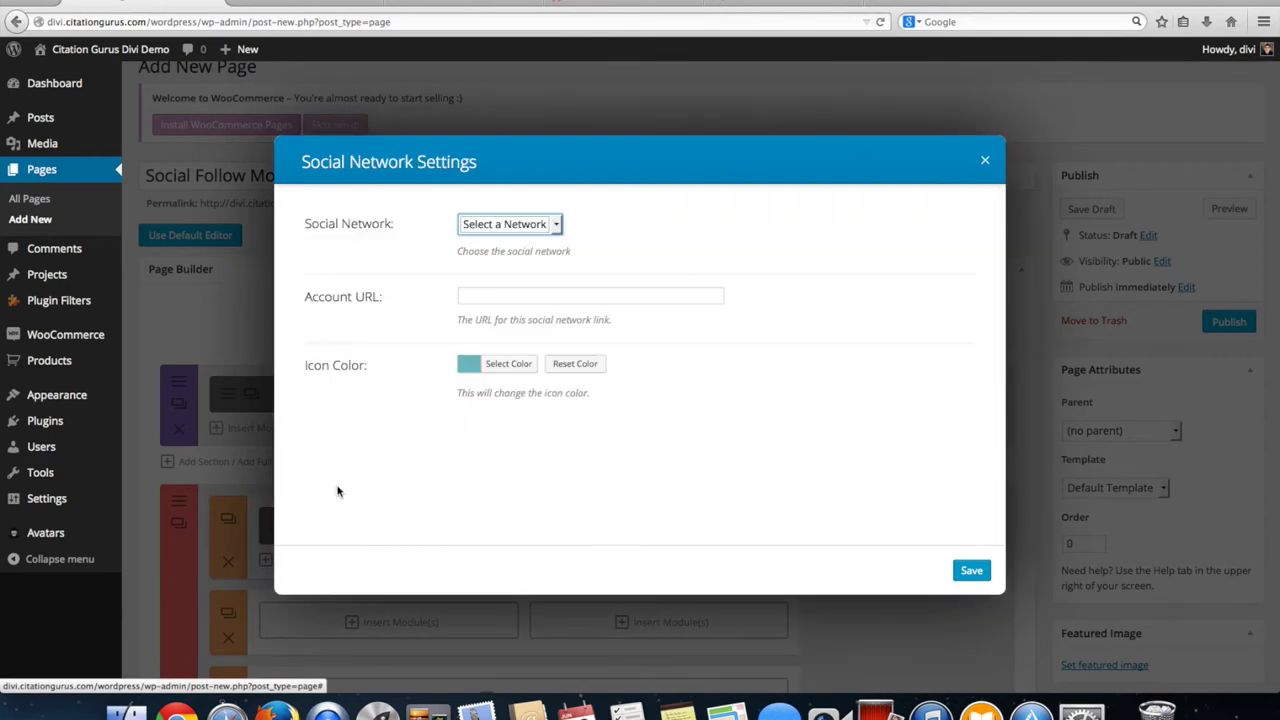
left_click(517, 227)
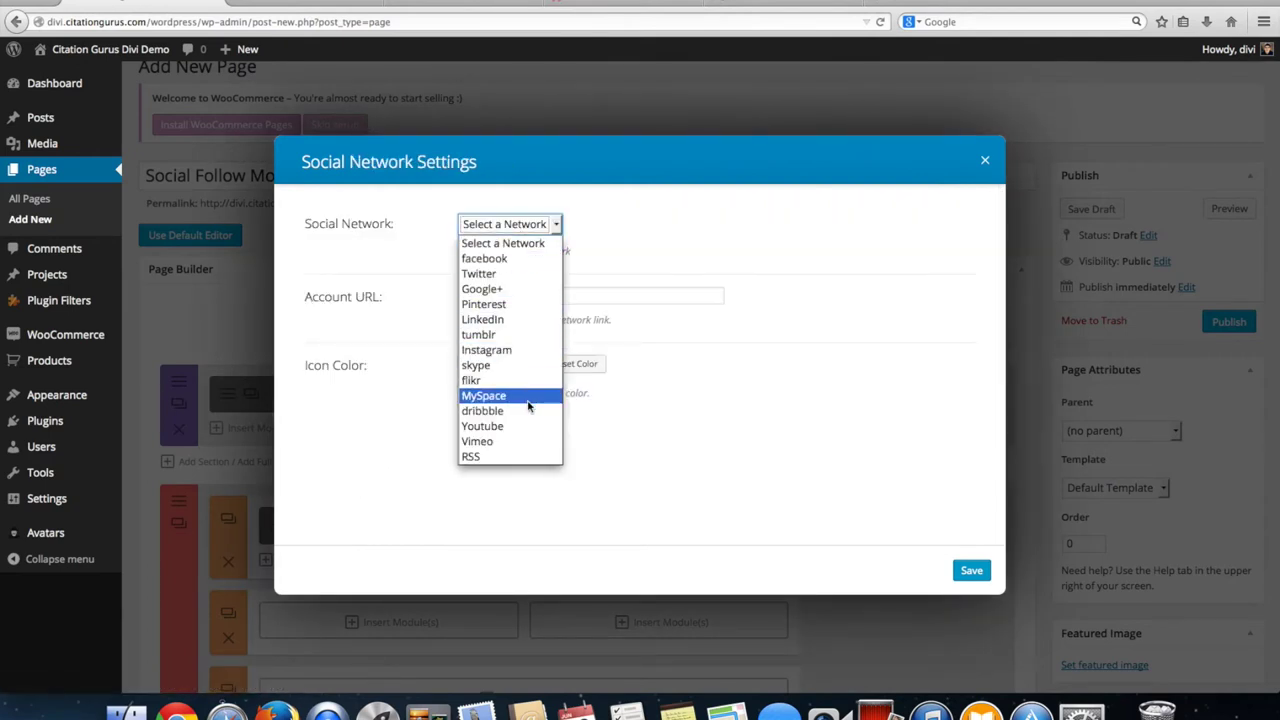
left_click(500, 350)
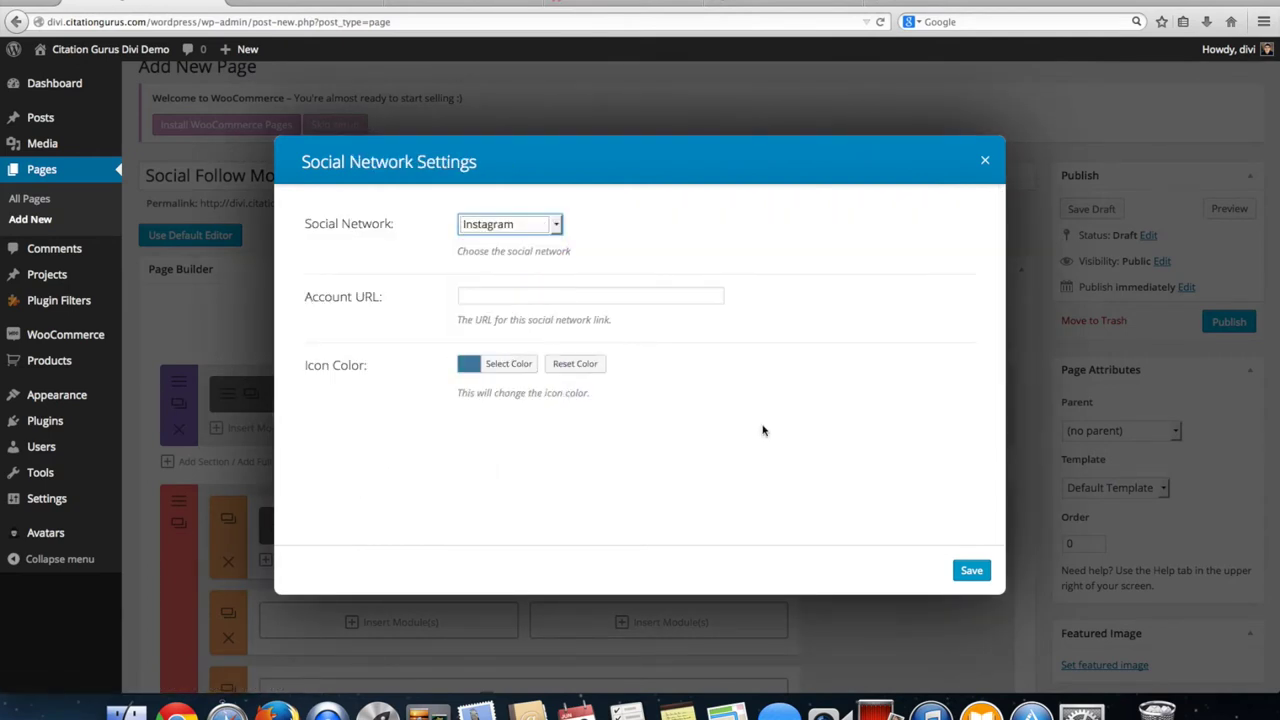
left_click(971, 571)
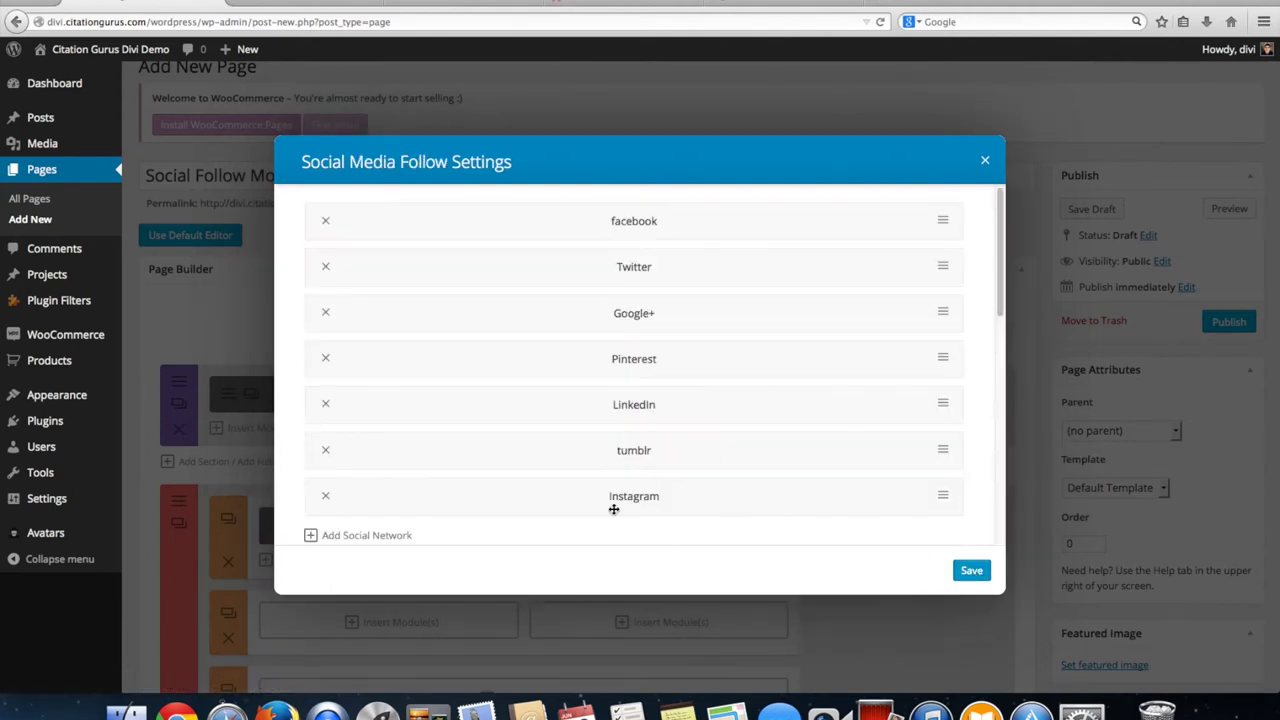
- Add a skype network with the account URL left blank and the default icon color, and save it
left_click(371, 535)
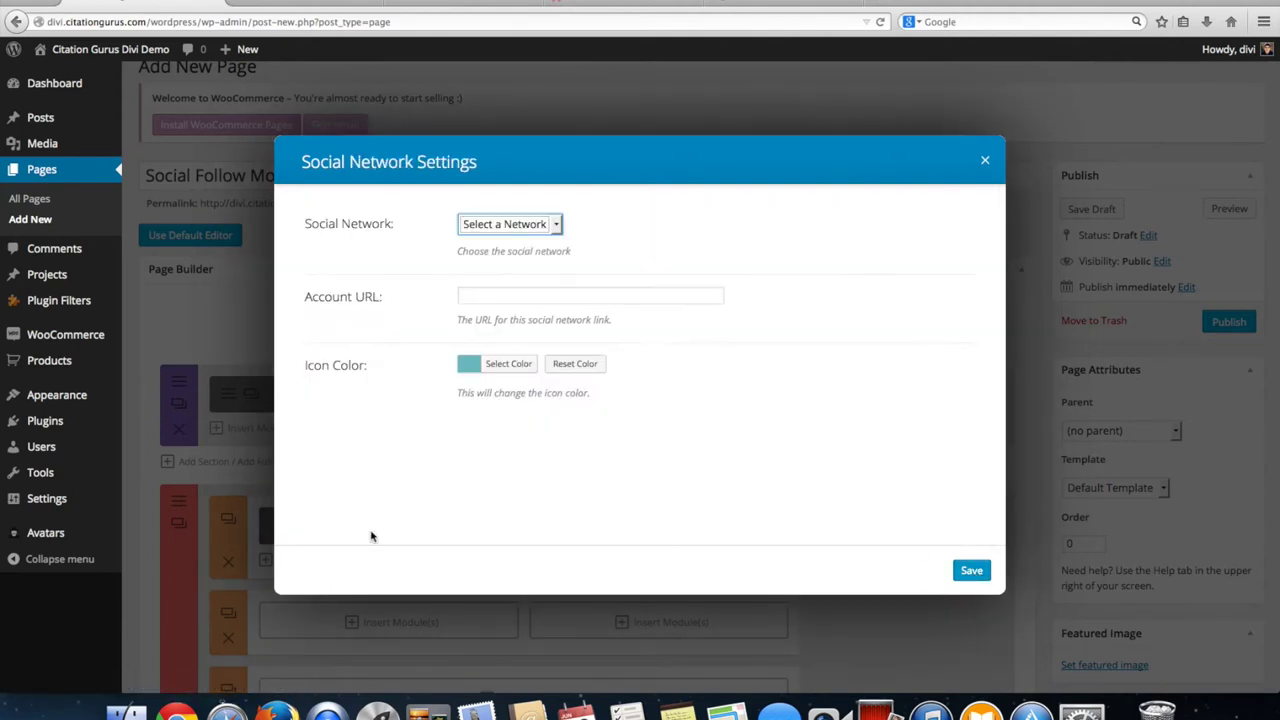
left_click(506, 230)
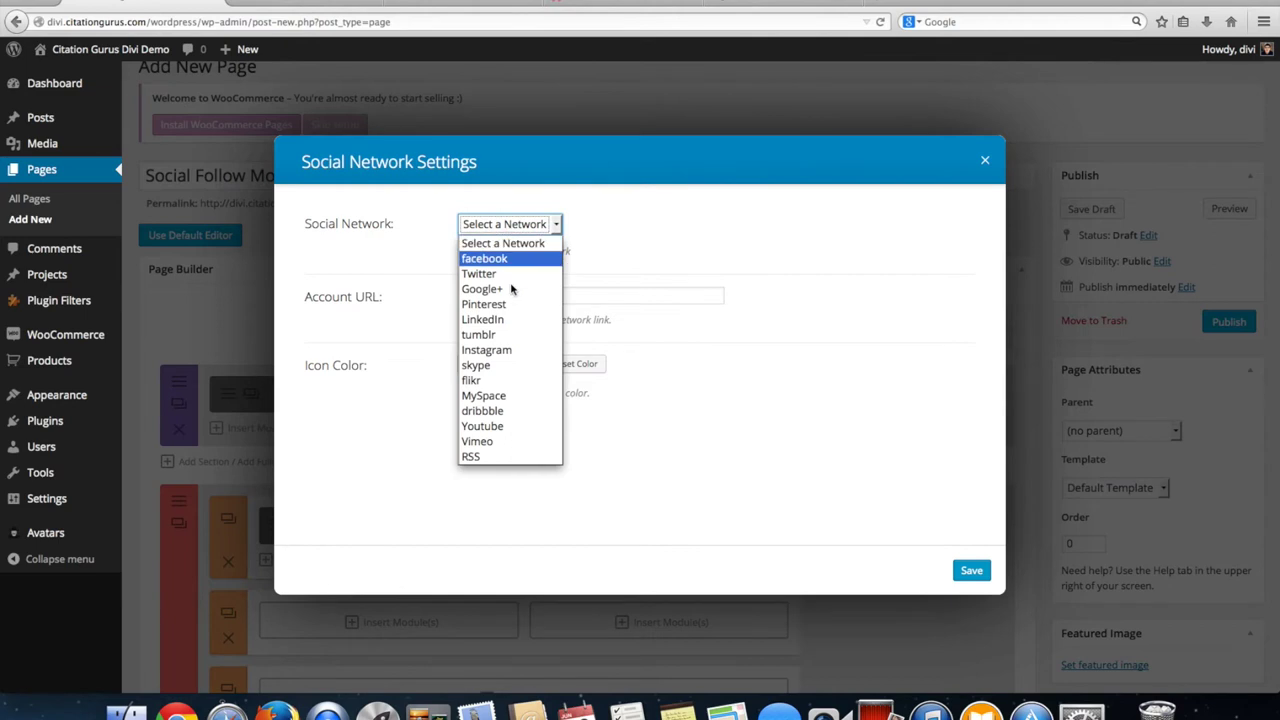
left_click(512, 367)
left_click(971, 571)
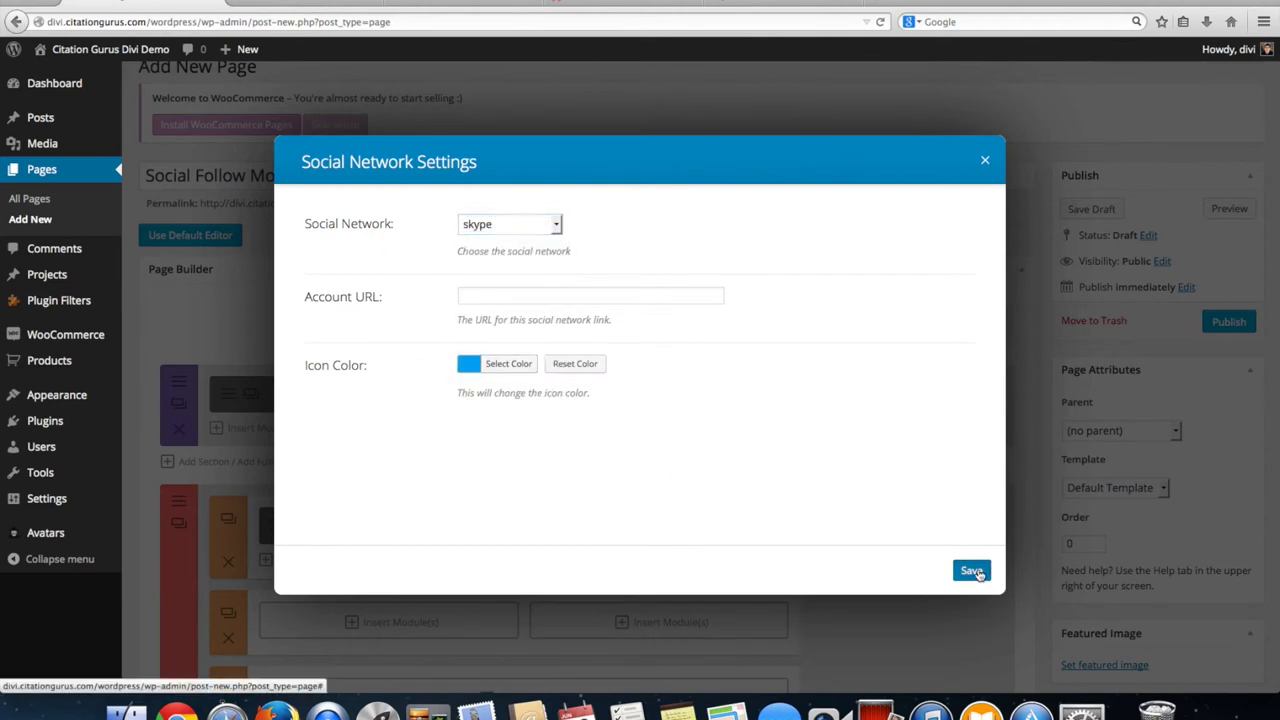
- Add a MySpace network with the account URL left blank and the default icon color, and save it
scroll(450, 510, "down", 10)
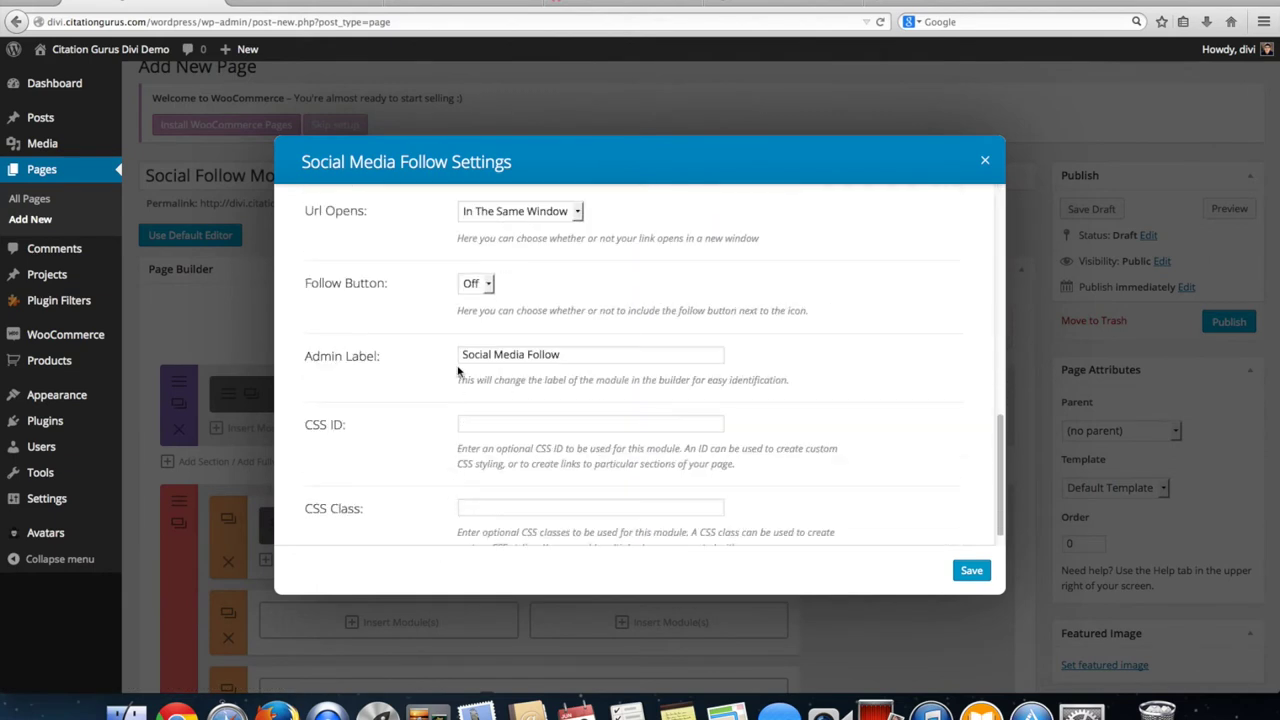
scroll(458, 372, "up", 5)
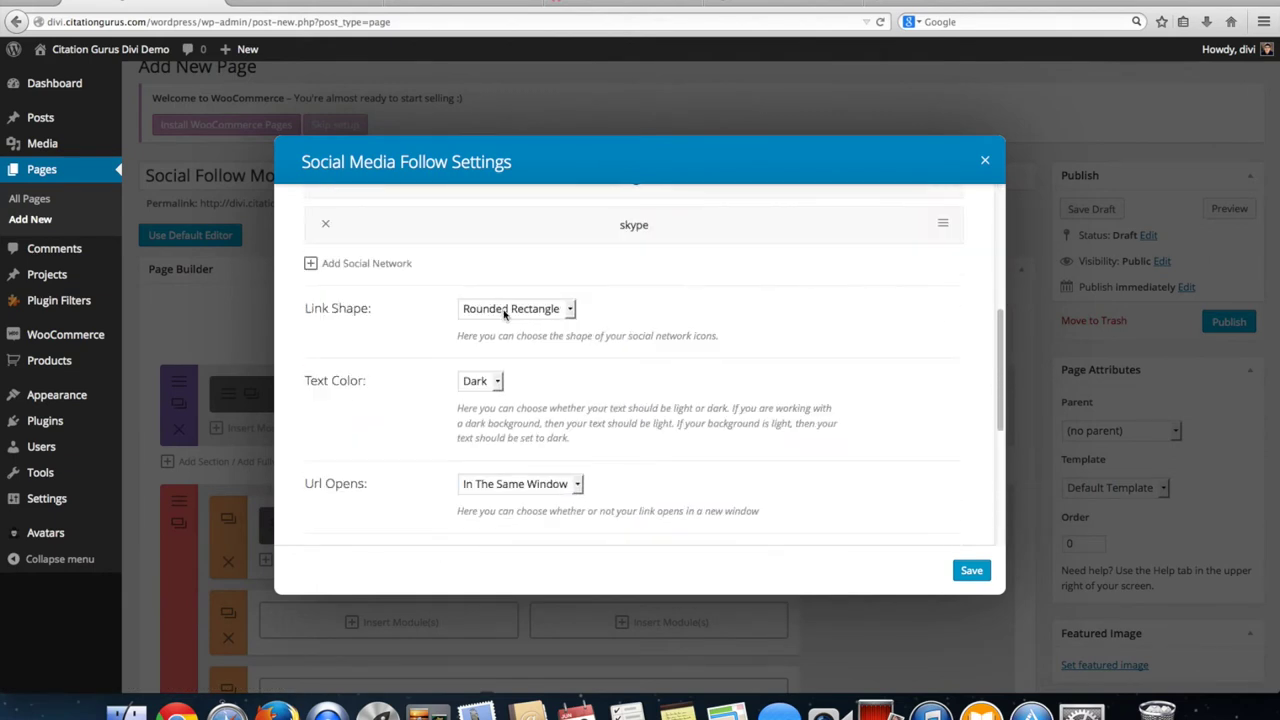
left_click(366, 264)
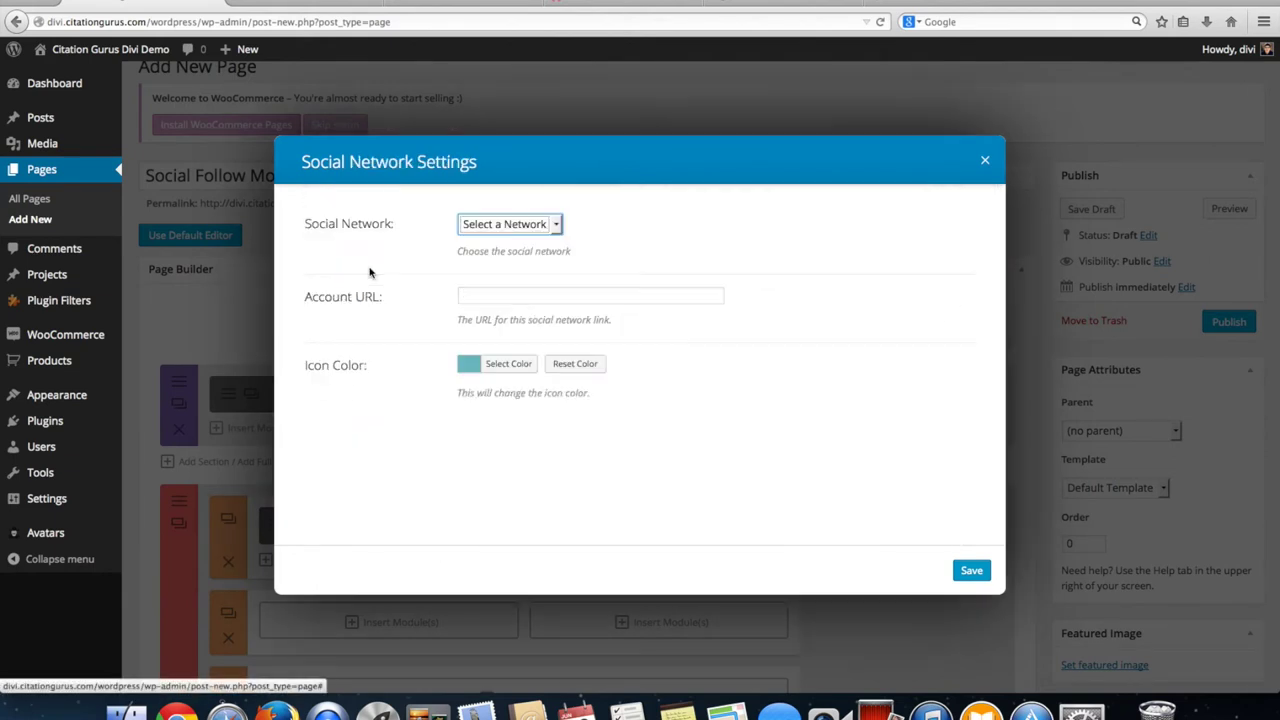
left_click(519, 226)
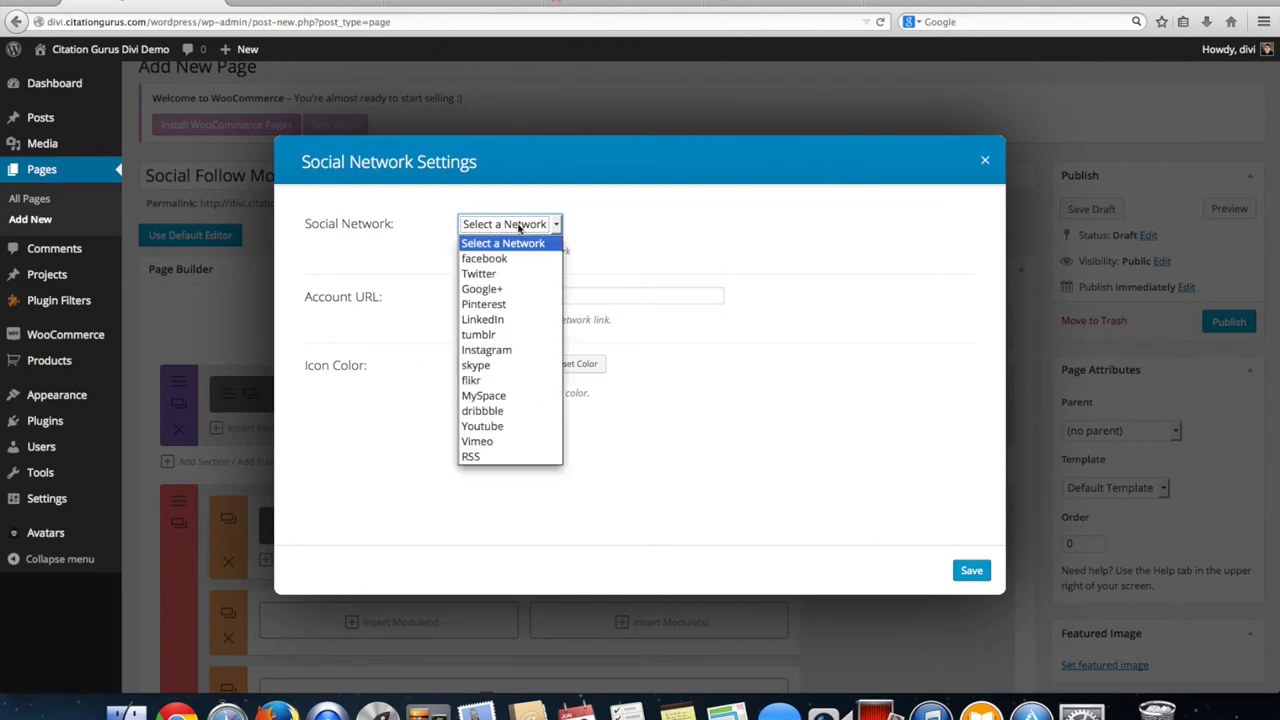
left_click(500, 400)
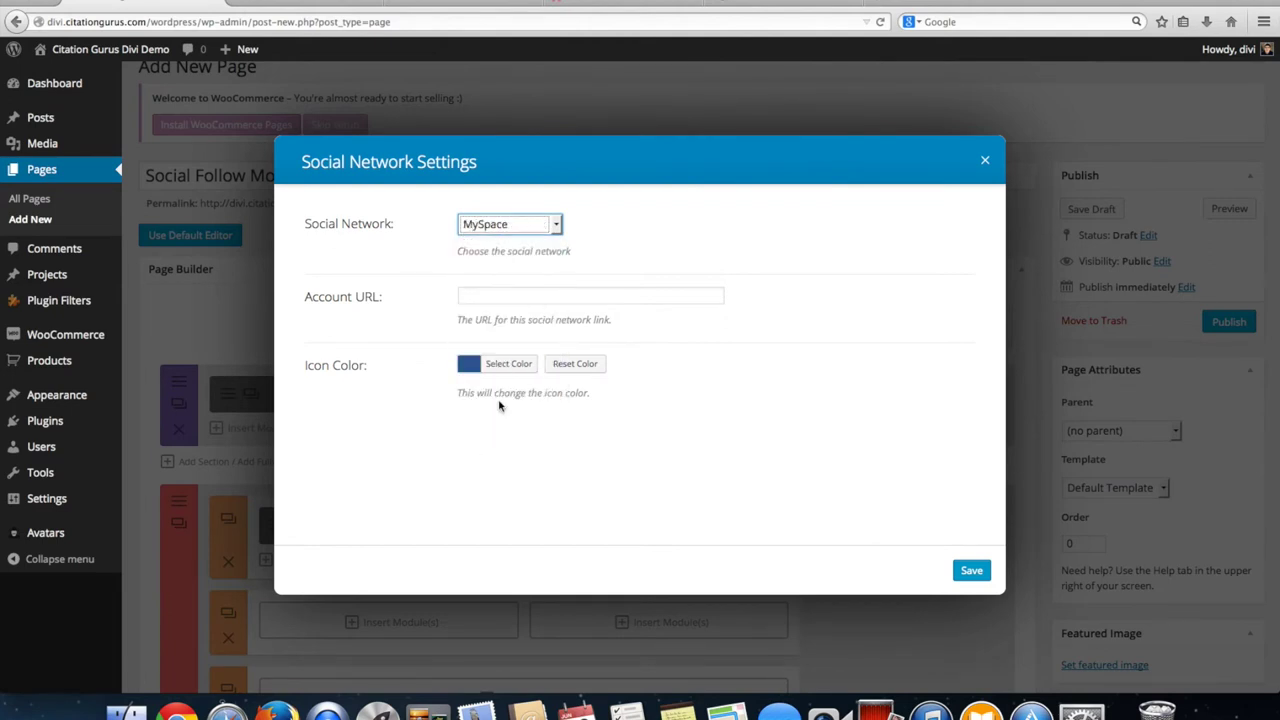
left_click(971, 570)
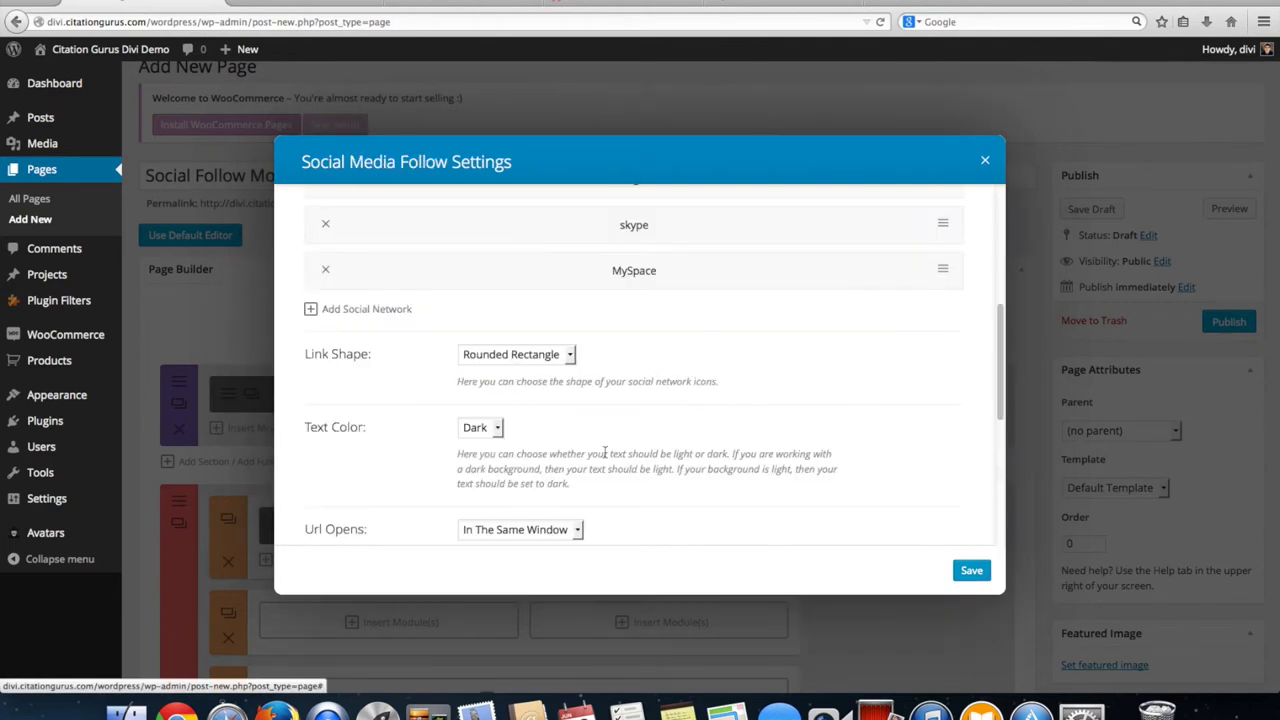
- Add a dribbble network with the account URL left blank and the default icon color, and save it
left_click(324, 312)
left_click(508, 227)
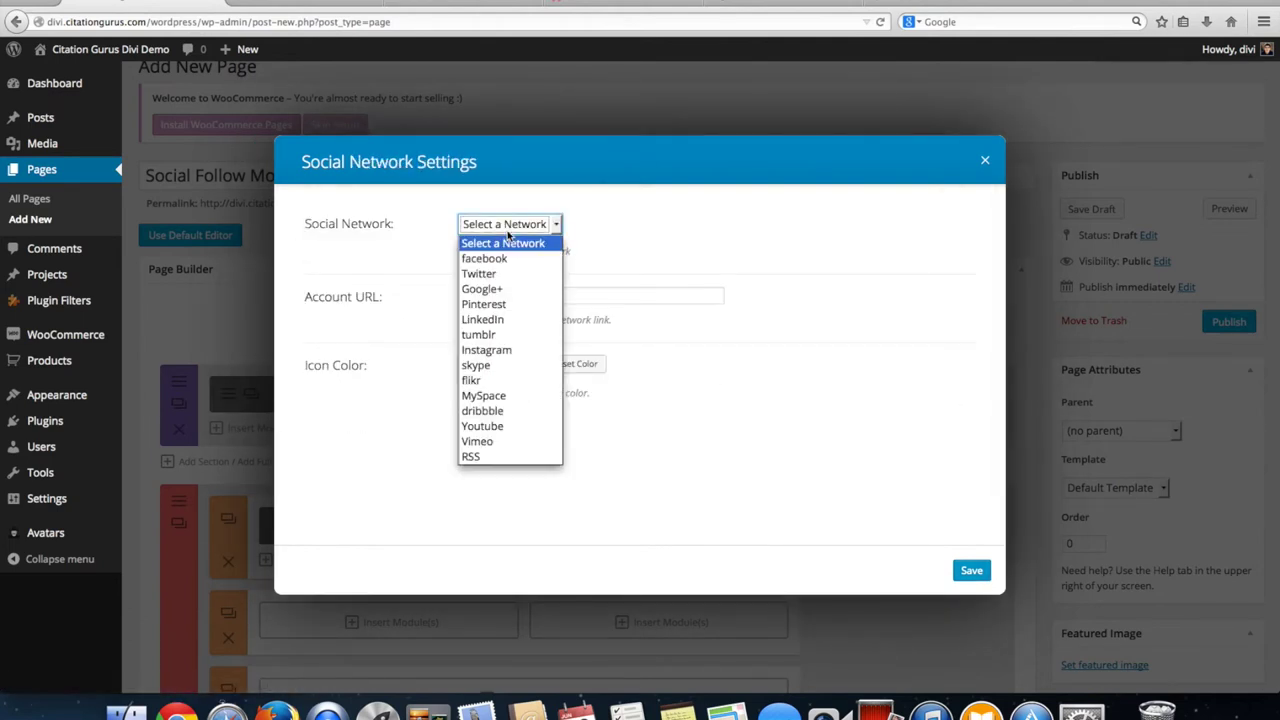
left_click(514, 417)
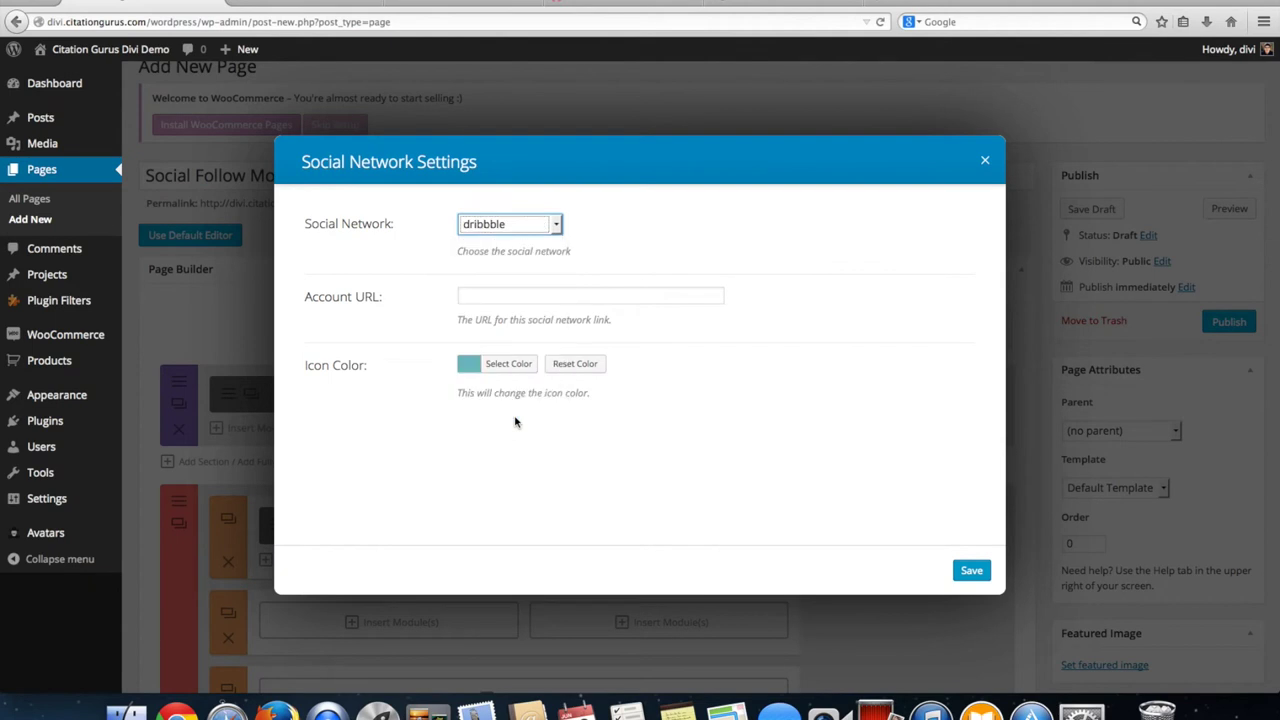
left_click(968, 570)
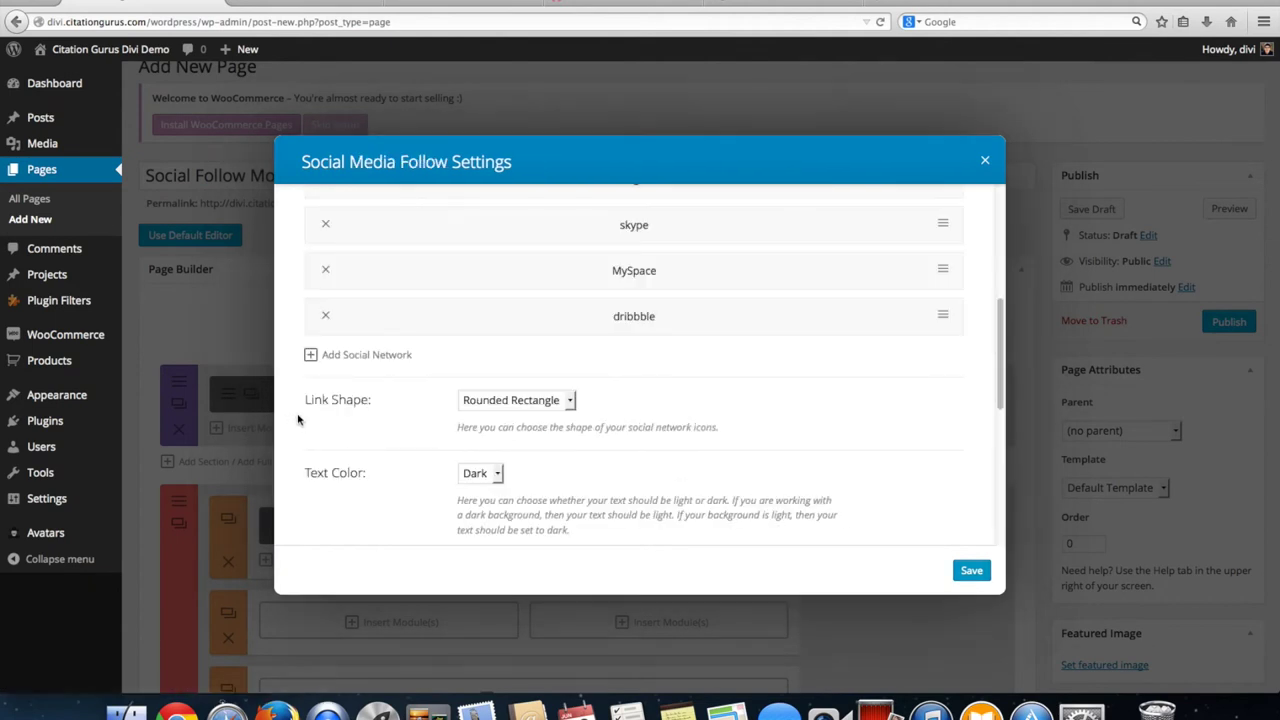
- Add a Youtube network with the account URL left blank and the default icon color, and save it
left_click(310, 354)
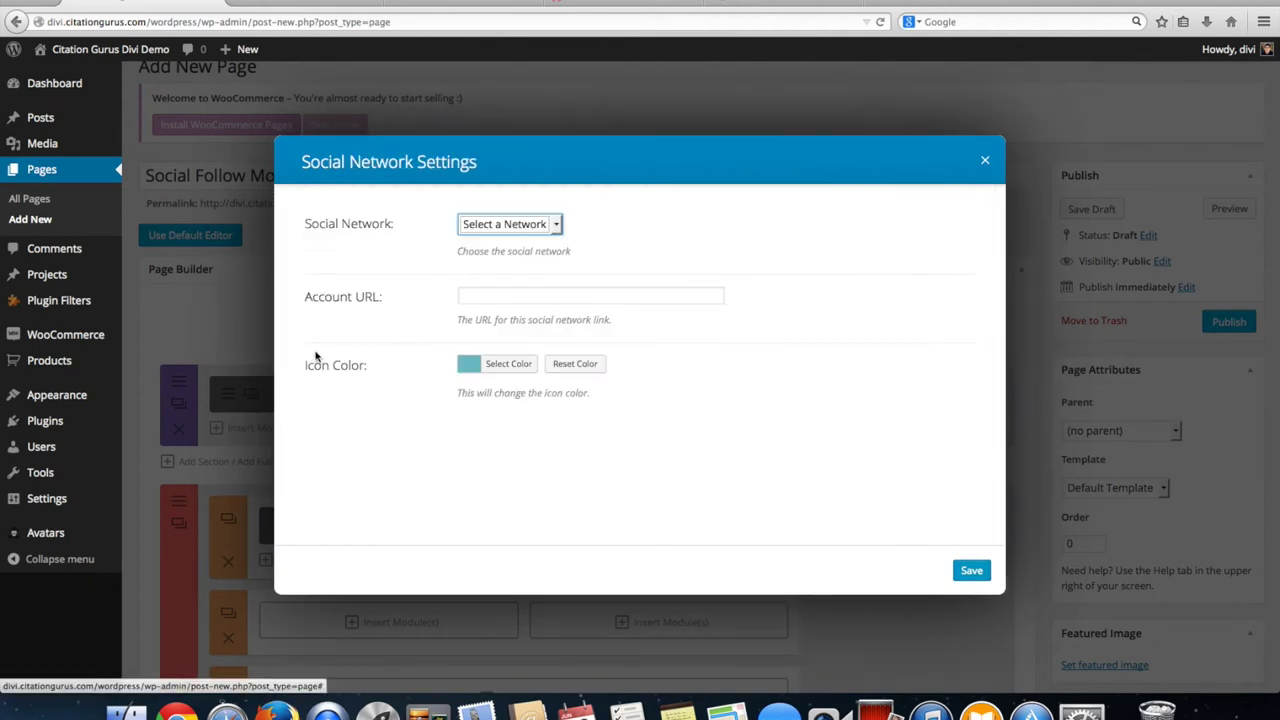
left_click(505, 226)
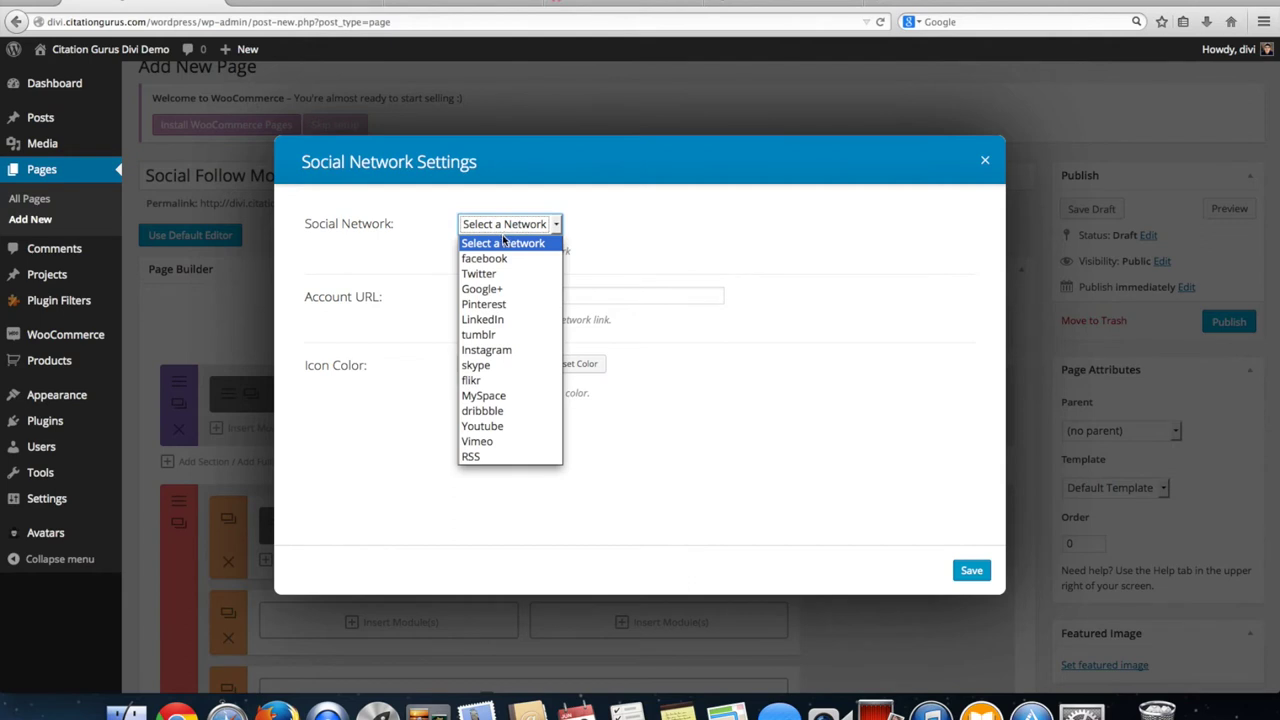
left_click(514, 427)
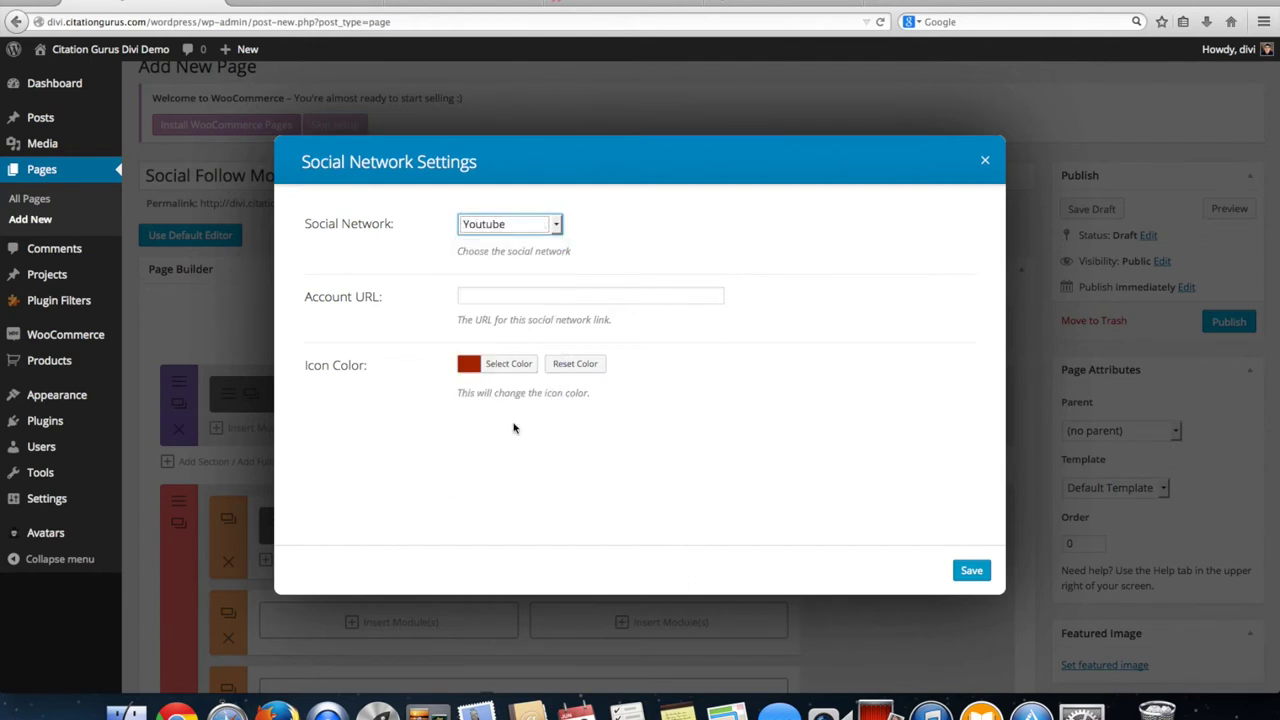
left_click(971, 571)
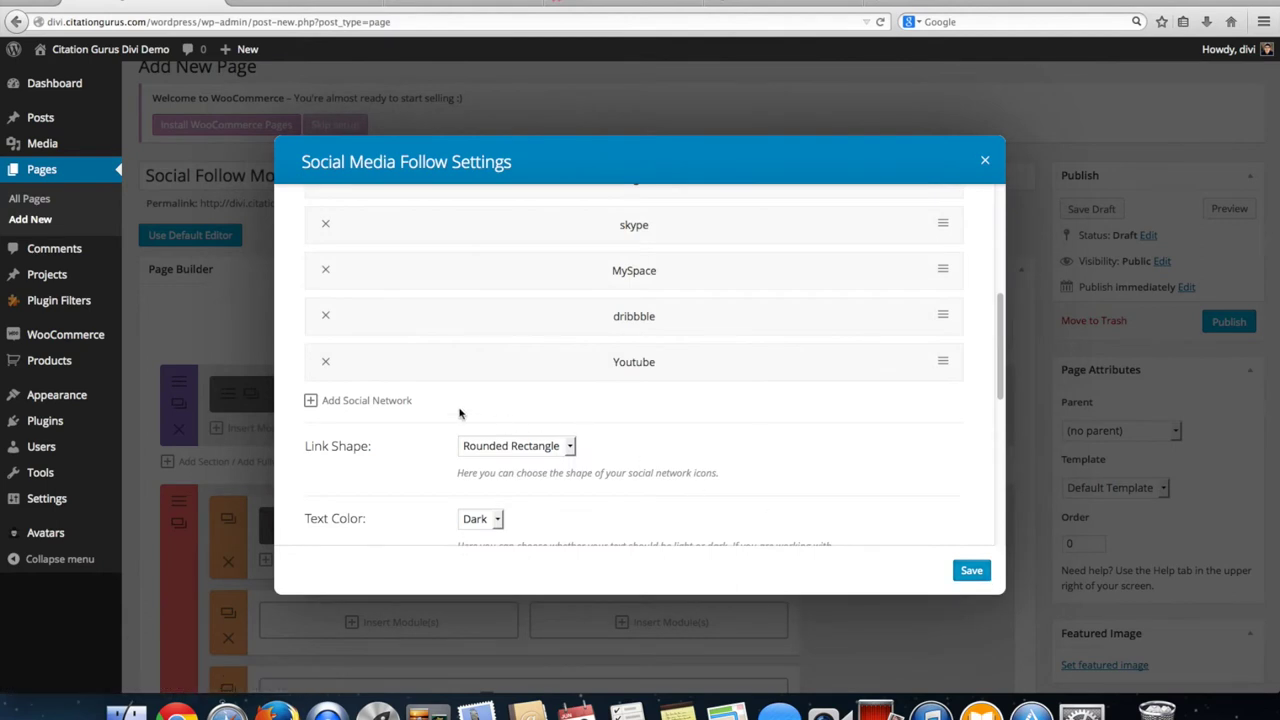
- Add a Vimeo network with the account URL left blank and the default icon color, and save it
left_click(312, 400)
left_click(507, 230)
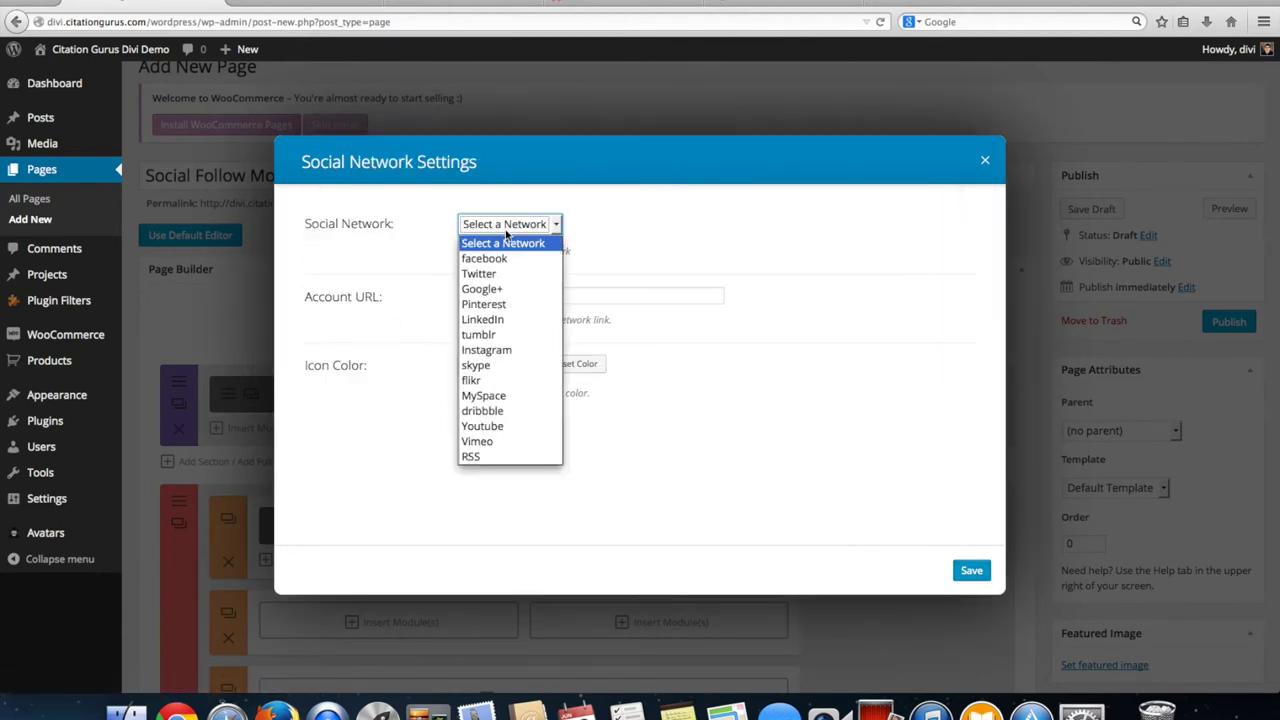
left_click(500, 441)
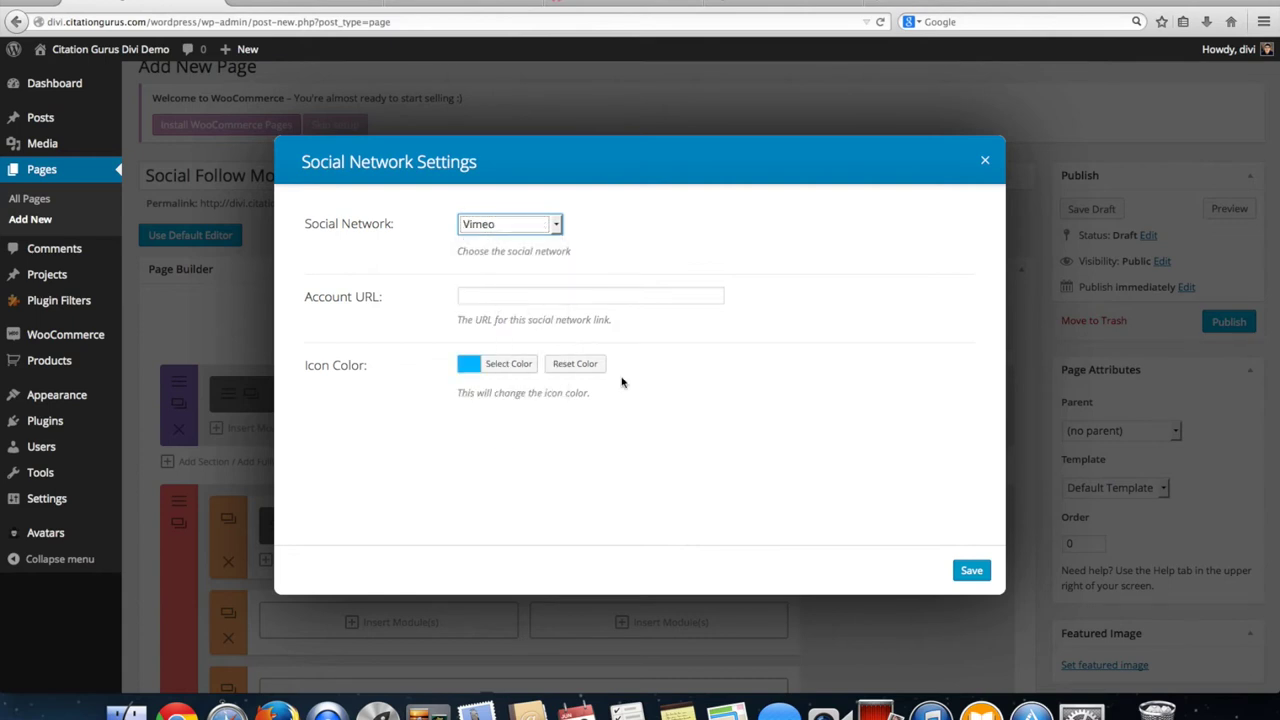
left_click(971, 572)
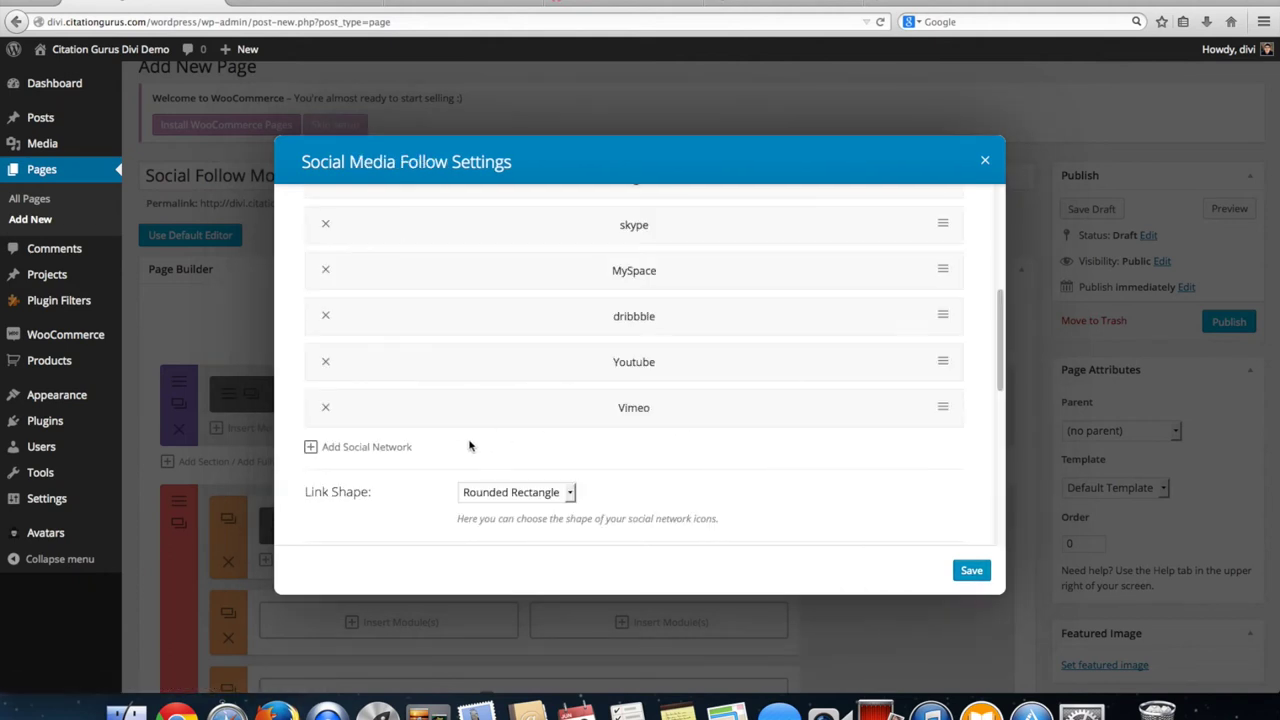
- Add an RSS network with a blank account URL and the default icon color, and save the Social Media Follow module
left_click(350, 449)
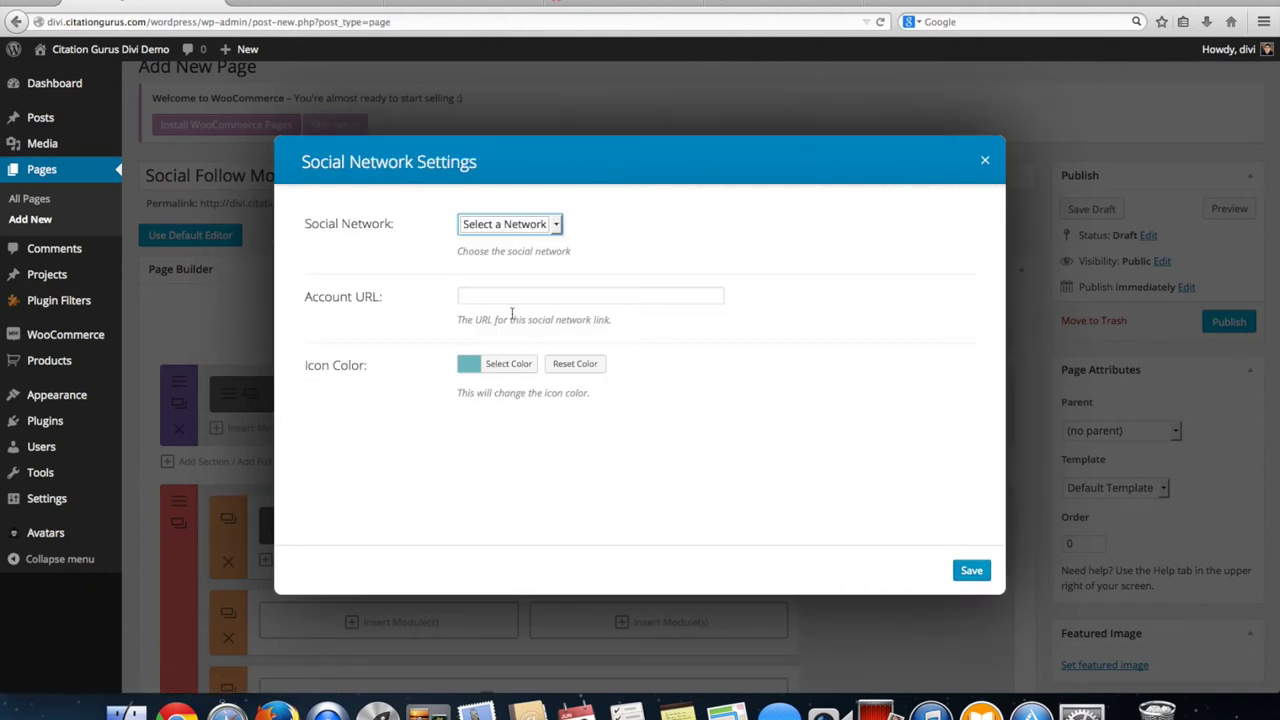
left_click(508, 232)
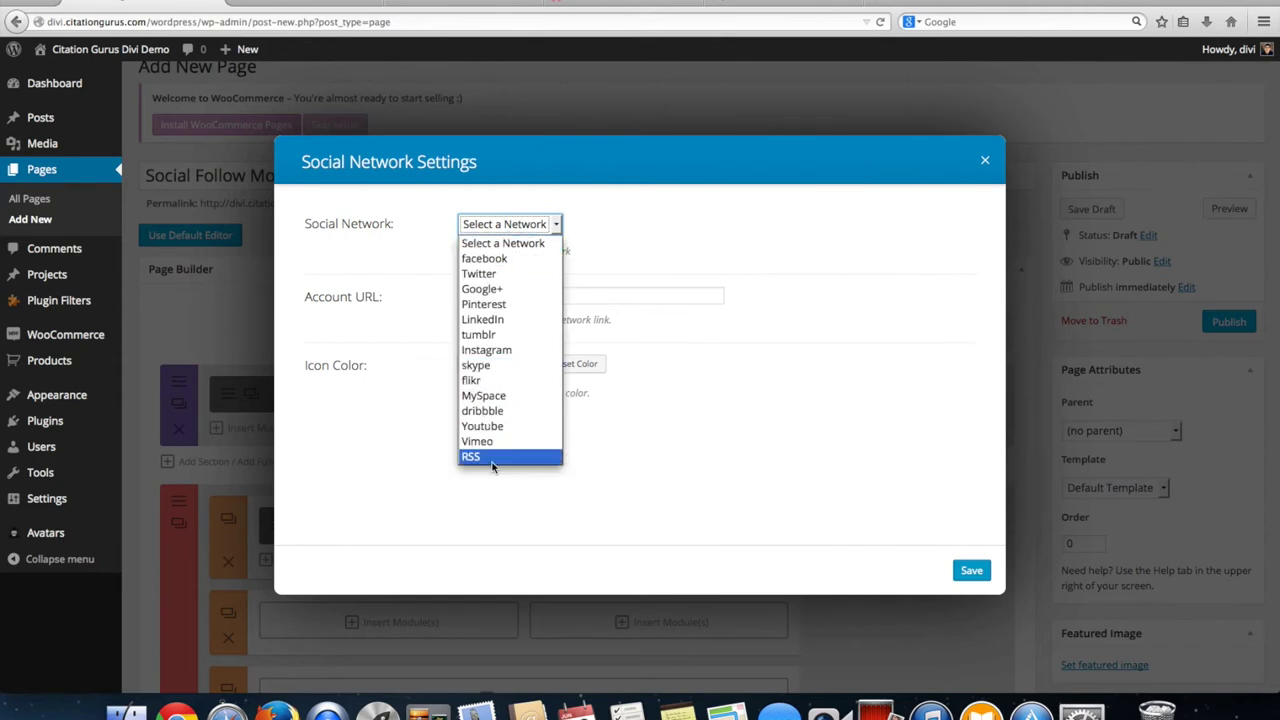
key("Escape")
key("r")
left_click(971, 570)
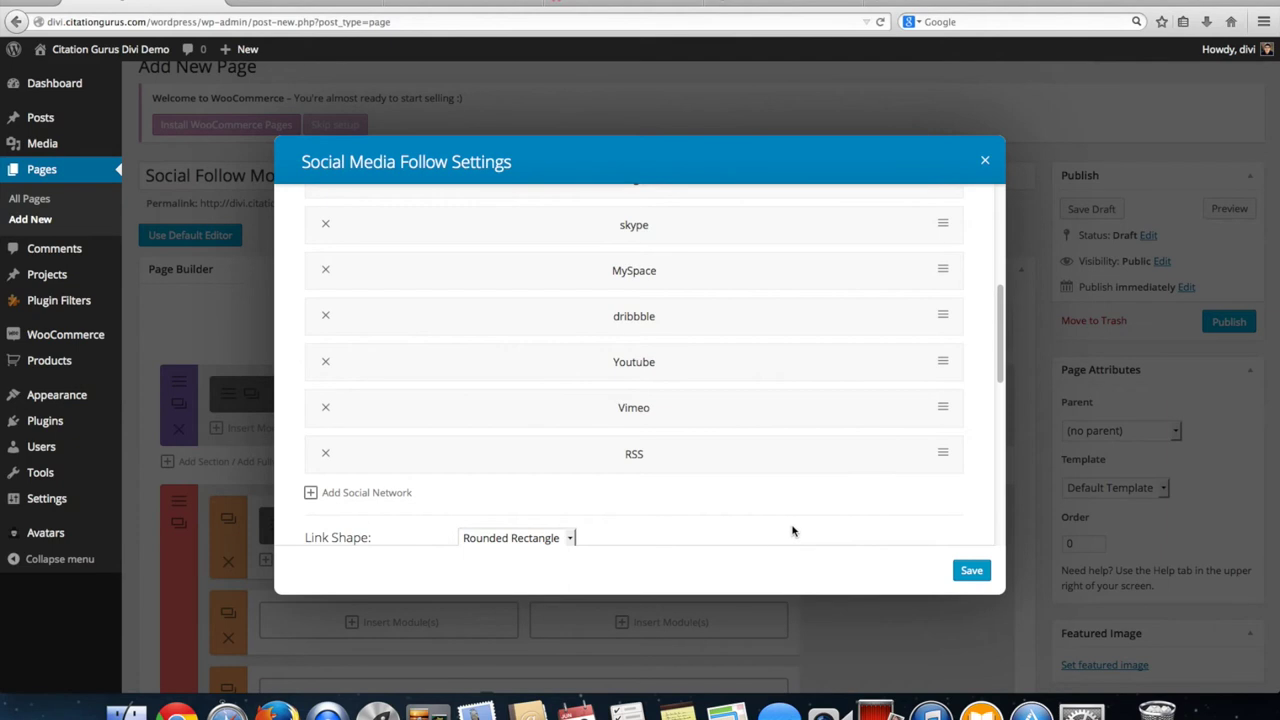
left_click(972, 570)
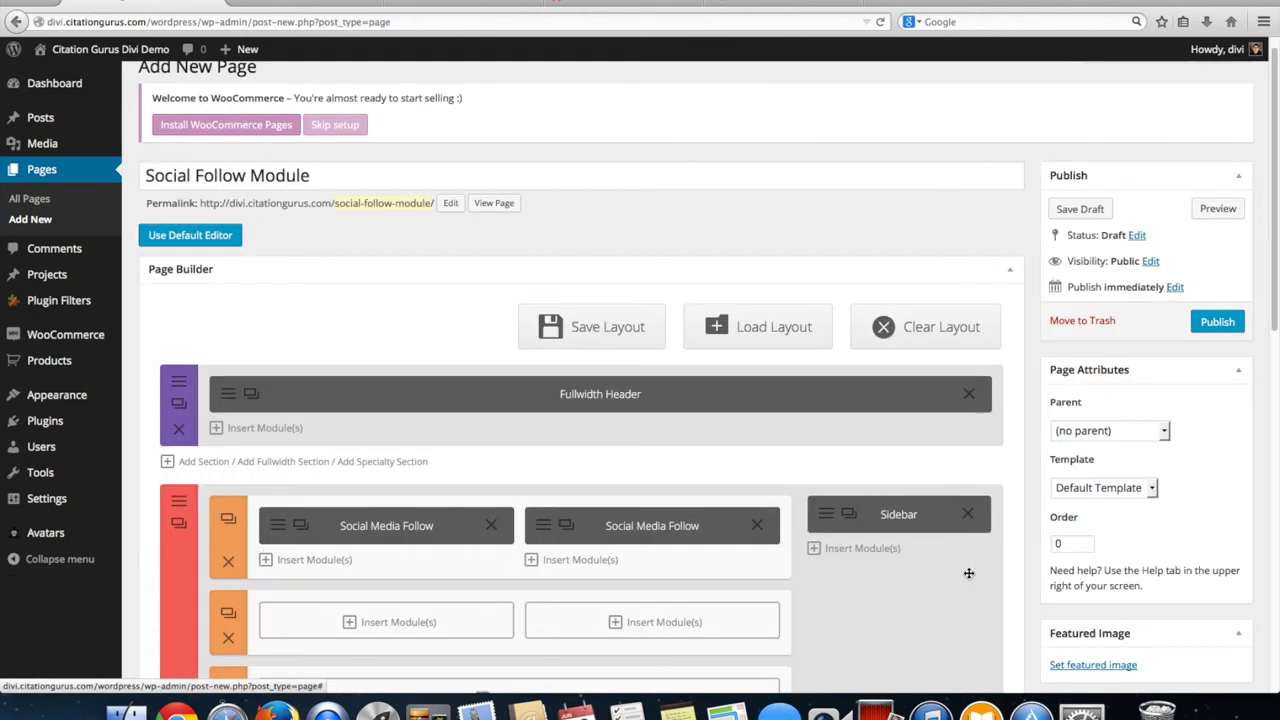
- Preview the Social Follow Module page to check the circular and rounded-rectangle icon sets
left_click(1214, 210)
left_click(295, 4)
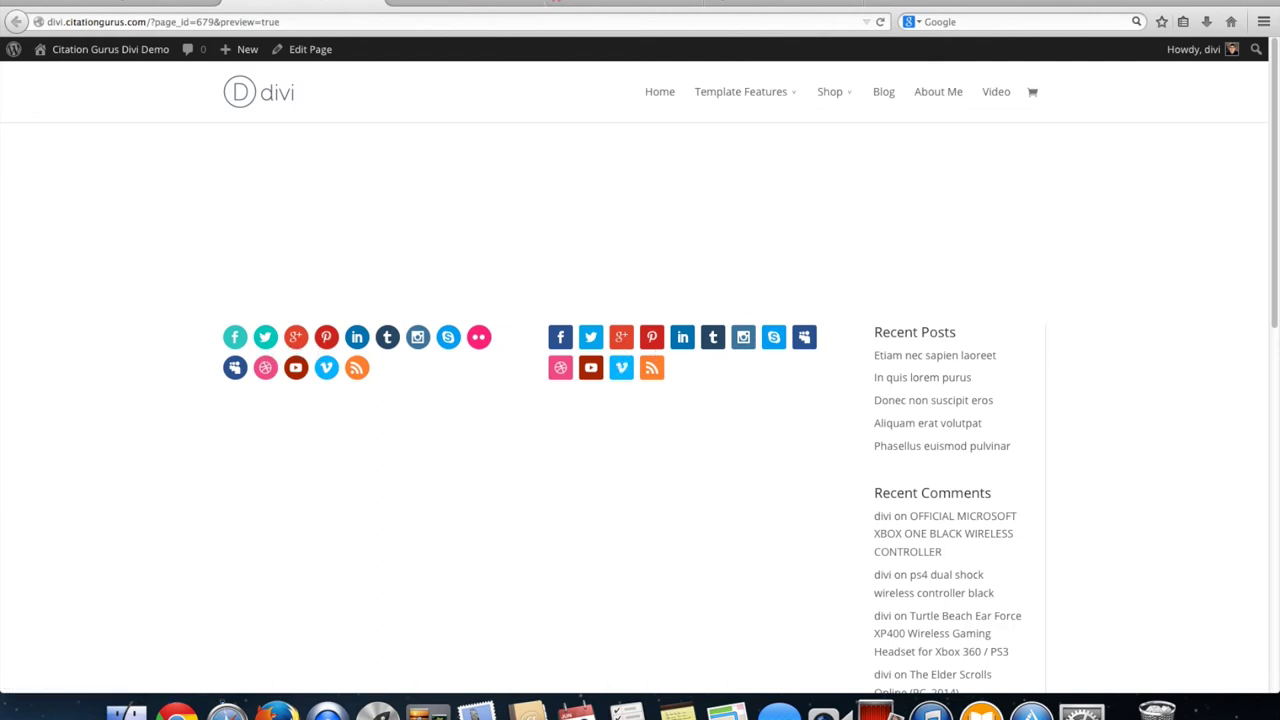
left_click(435, 3)
left_click(302, 3)
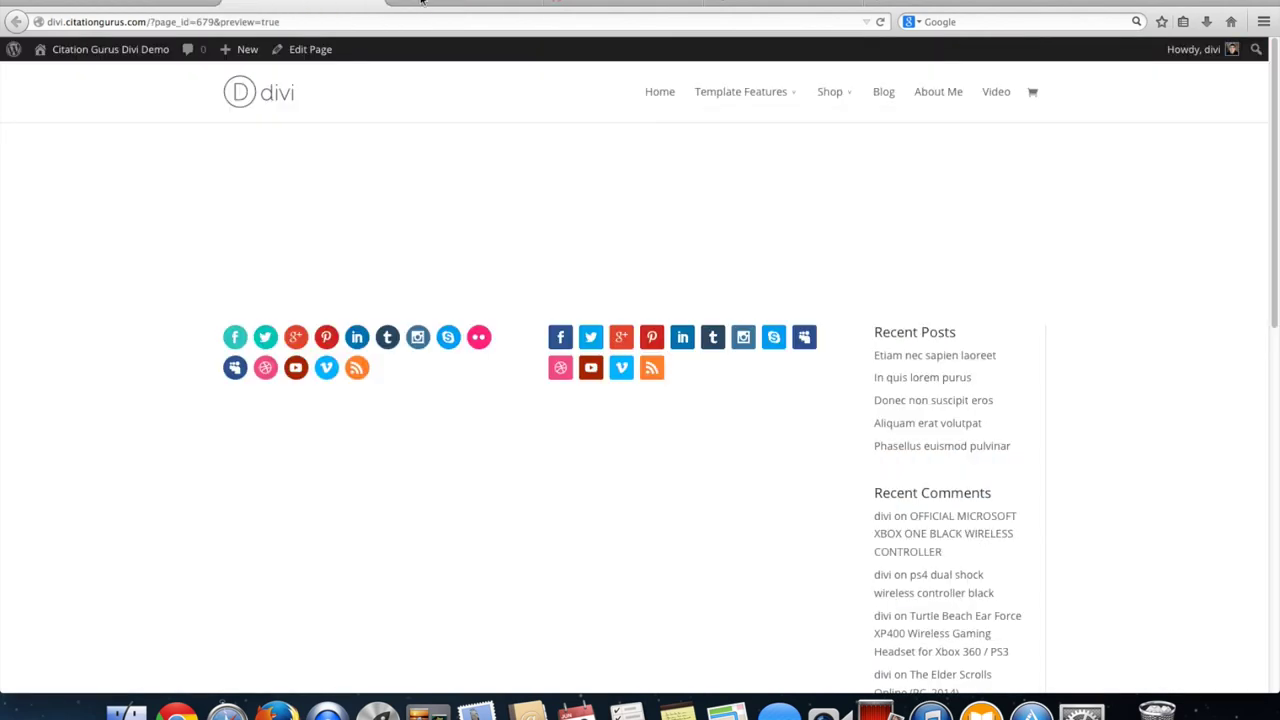
- Examine the Elegant Themes Social Follow demo's icon colors, circle shapes, Follow buttons and dark-background variant, and return to the page editor
left_click(600, 3)
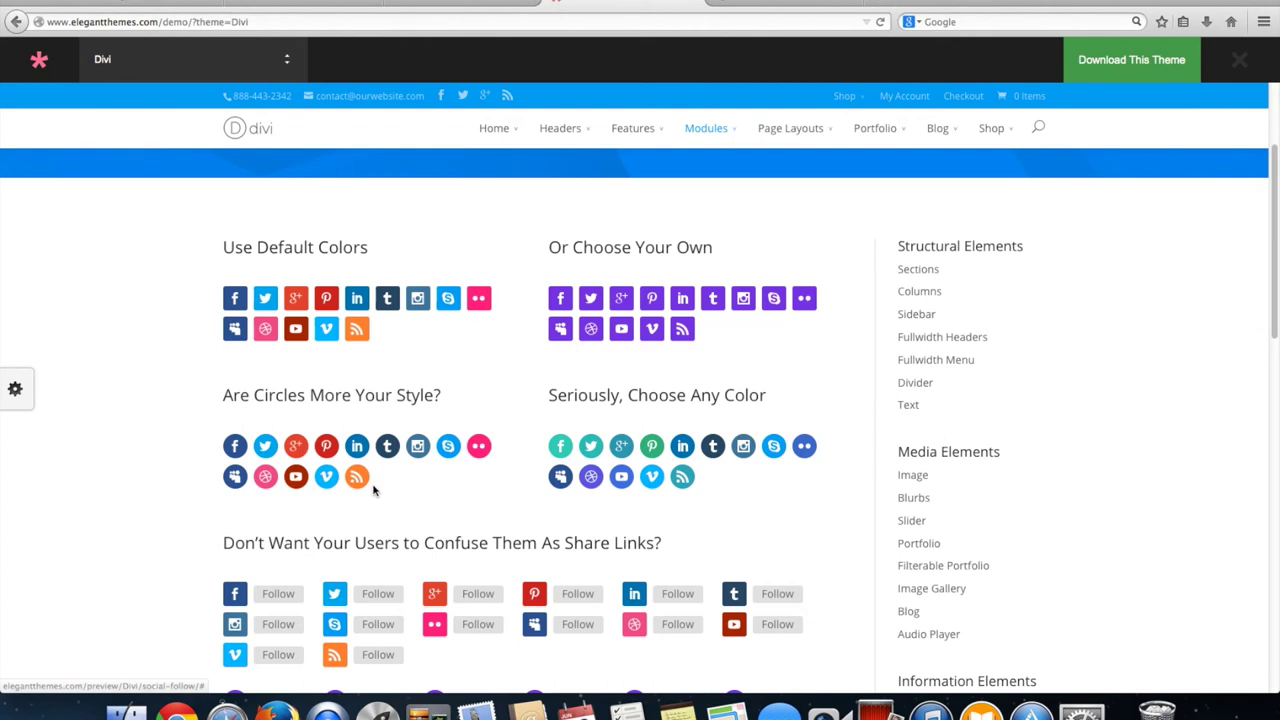
scroll(372, 488, "down", 3)
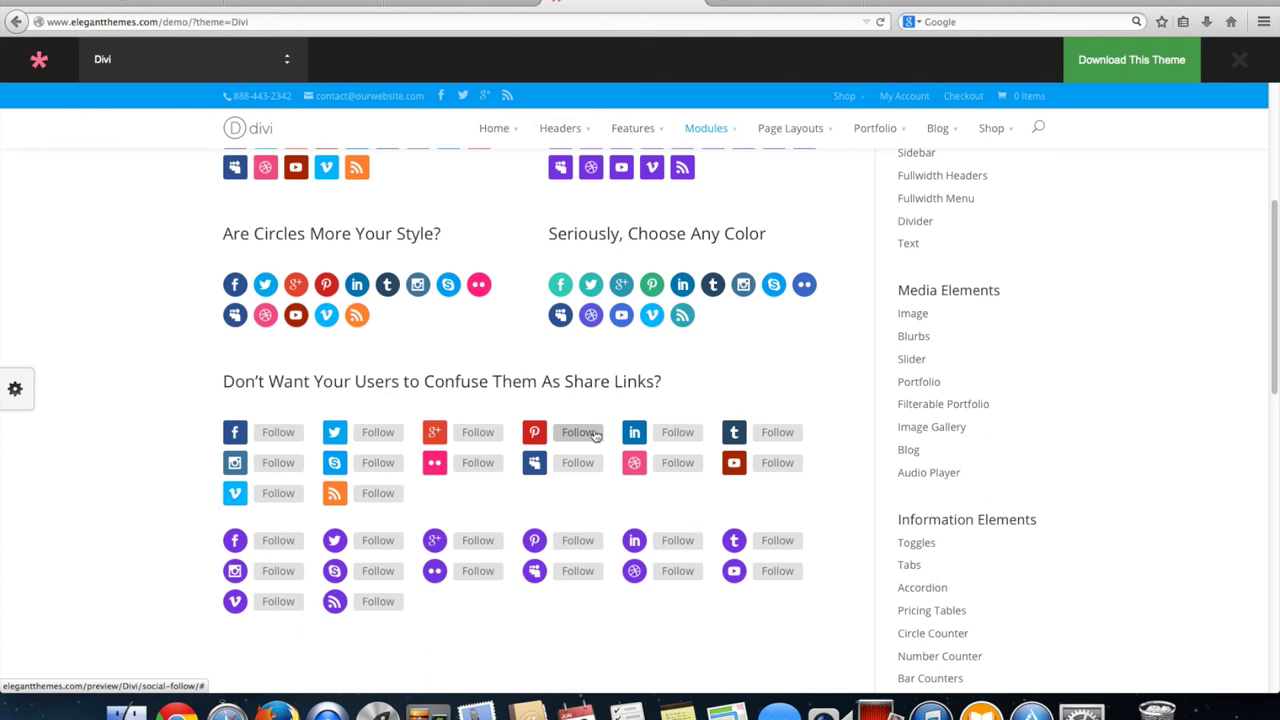
left_click(580, 466)
scroll(580, 472, "down", 5)
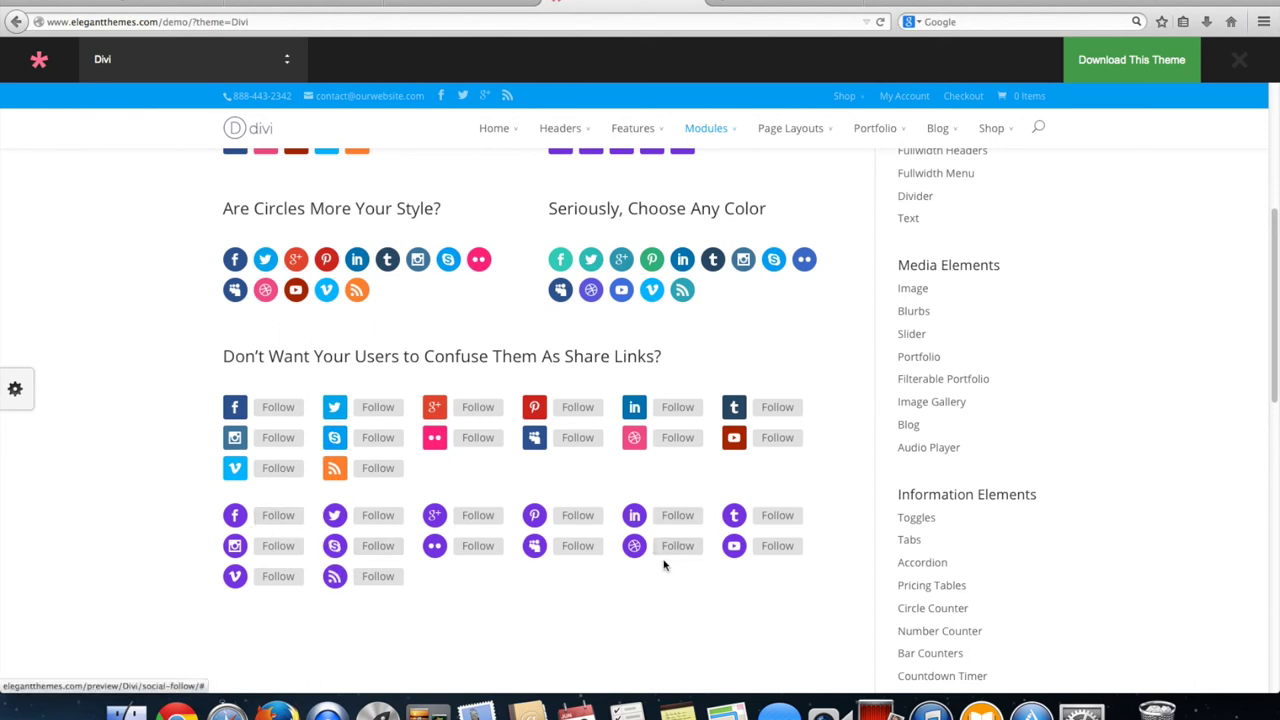
scroll(598, 556, "up", 2)
scroll(609, 571, "down", 10)
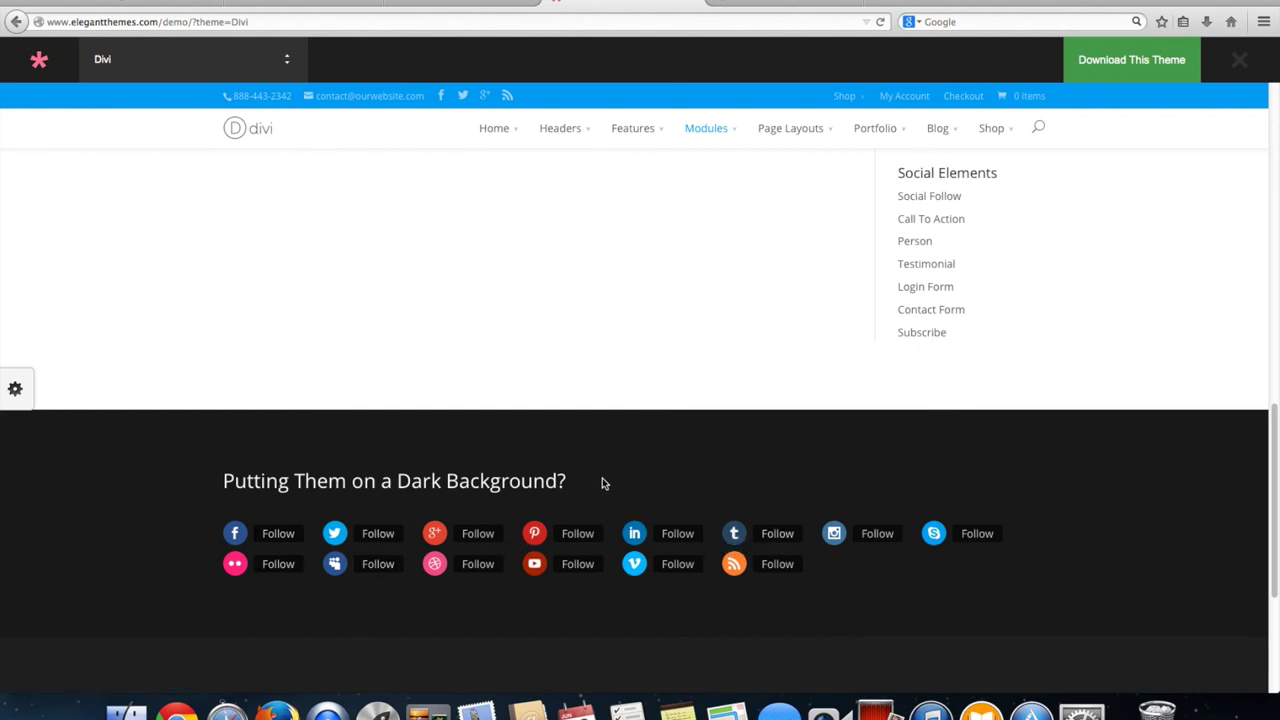
scroll(553, 460, "up", 15)
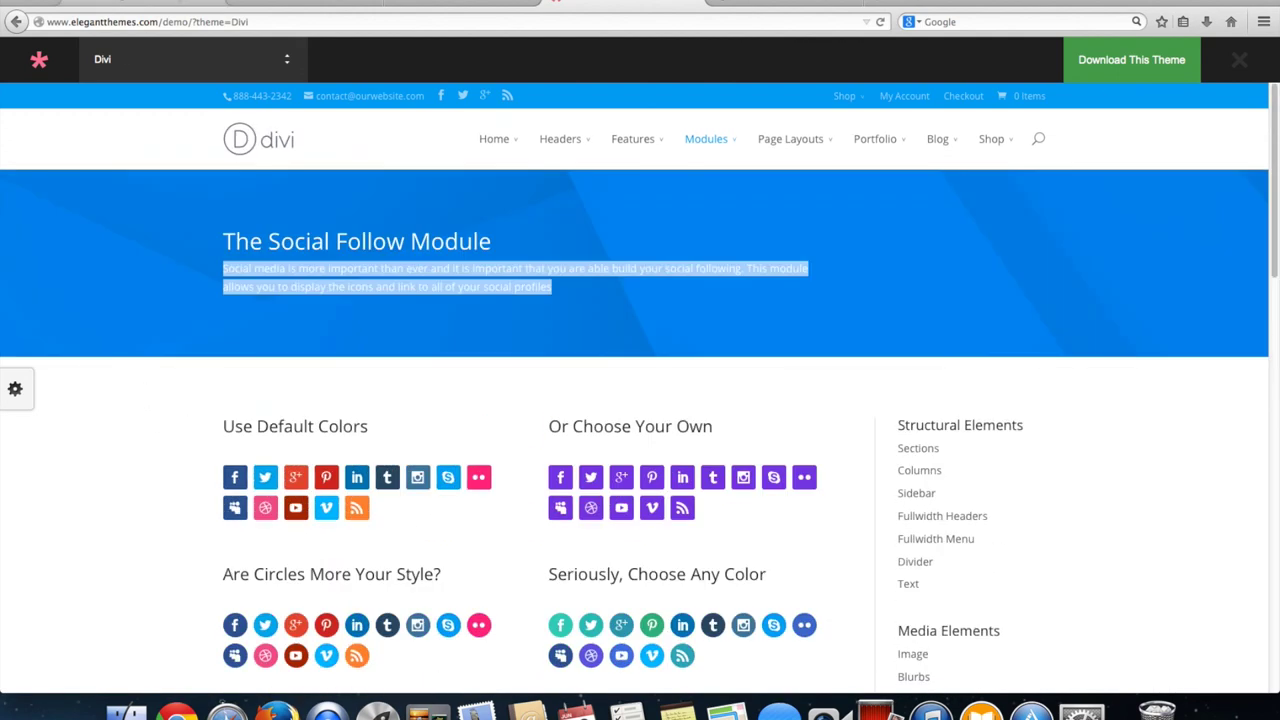
left_click(150, 3)
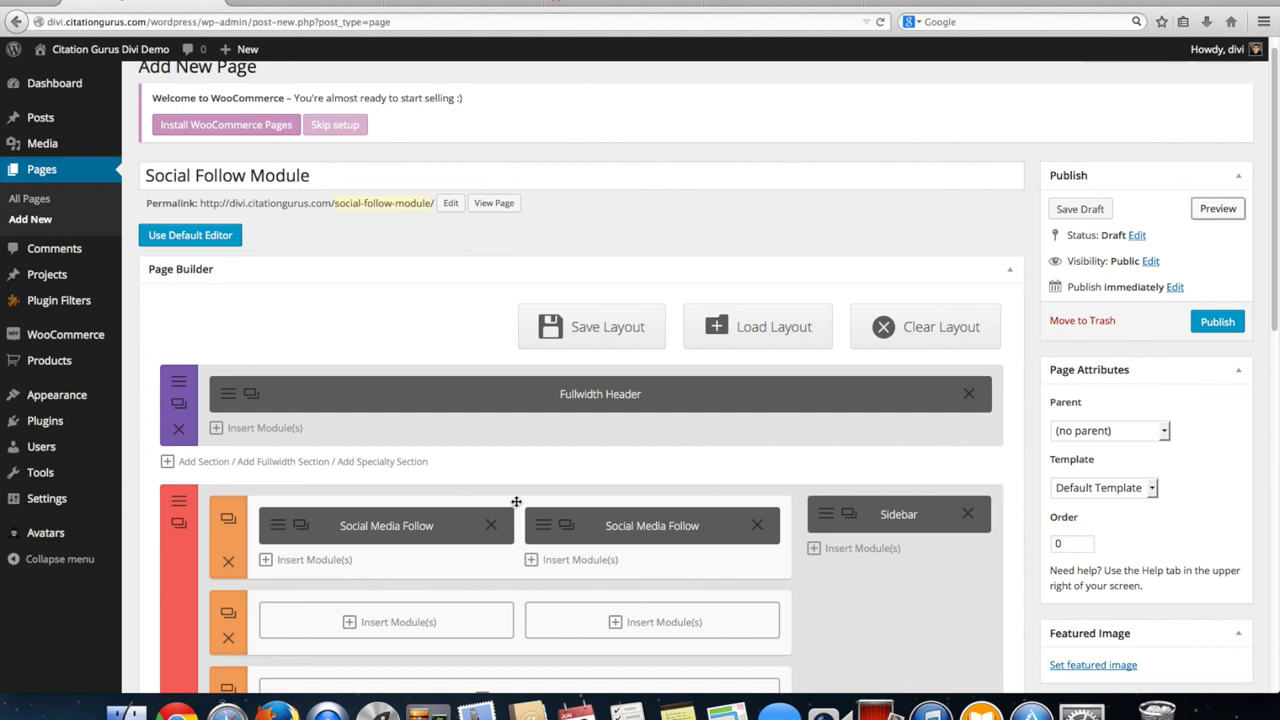